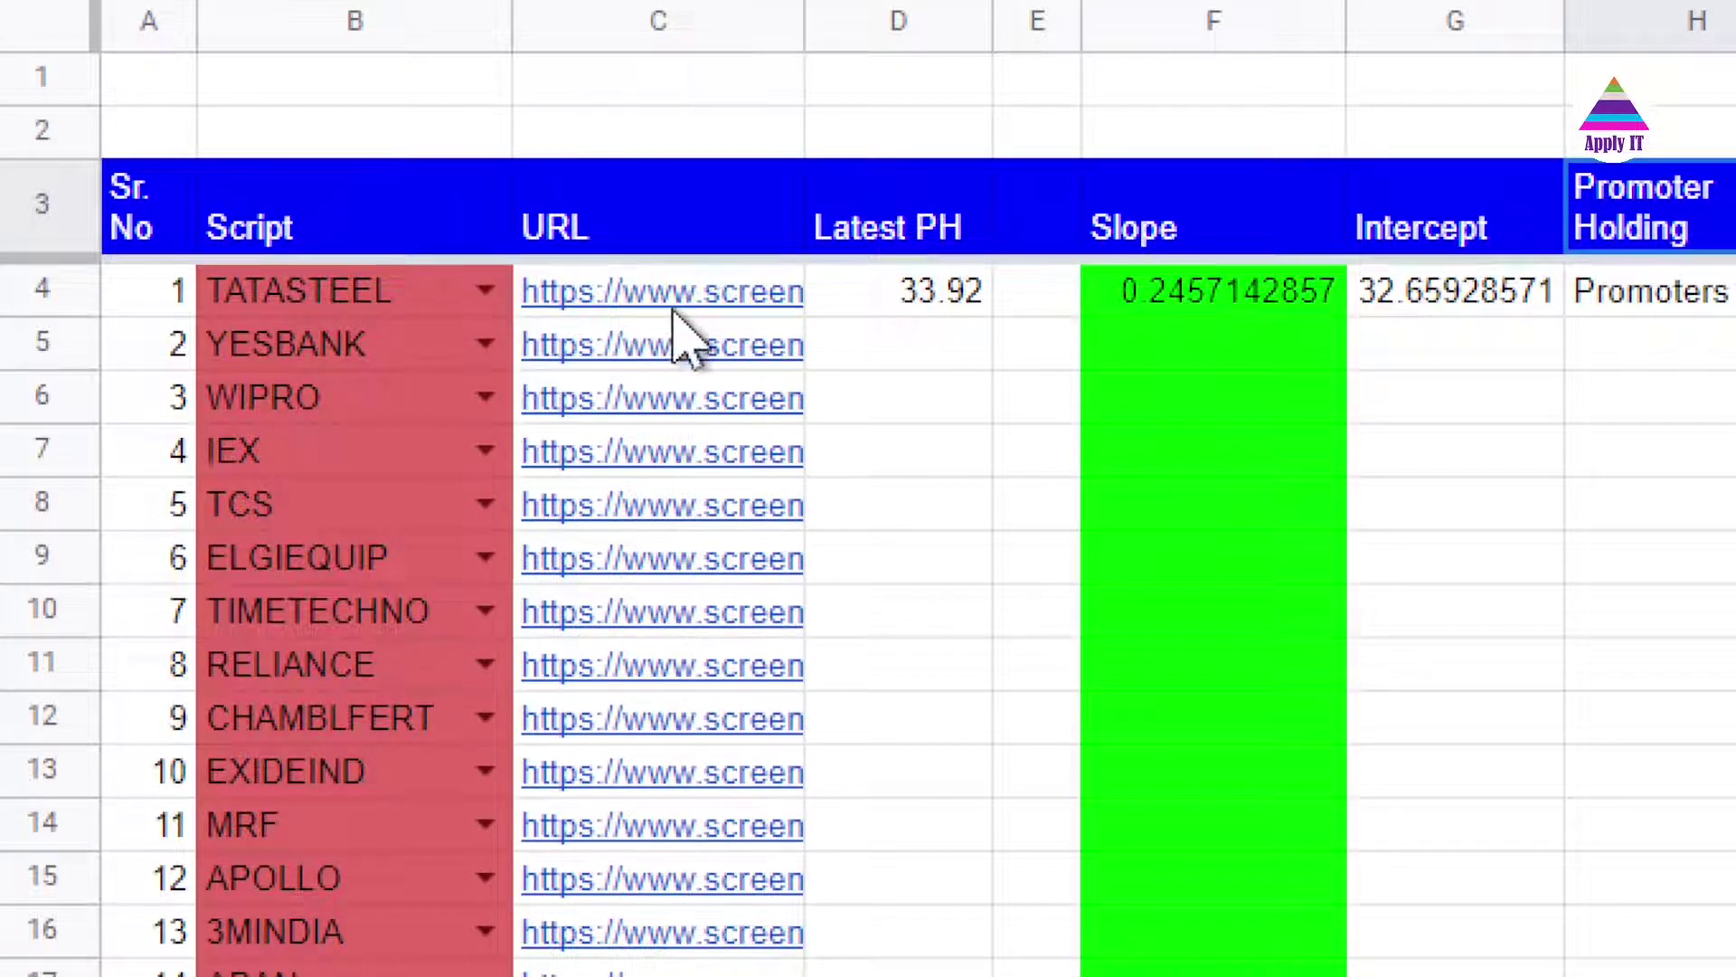
- Review the TATASTEEL row across the URL, Latest PH, Slope, Intercept and Promoter Holding columns through column T
{"action": "mouse_move", "coordinate": [698, 303]}
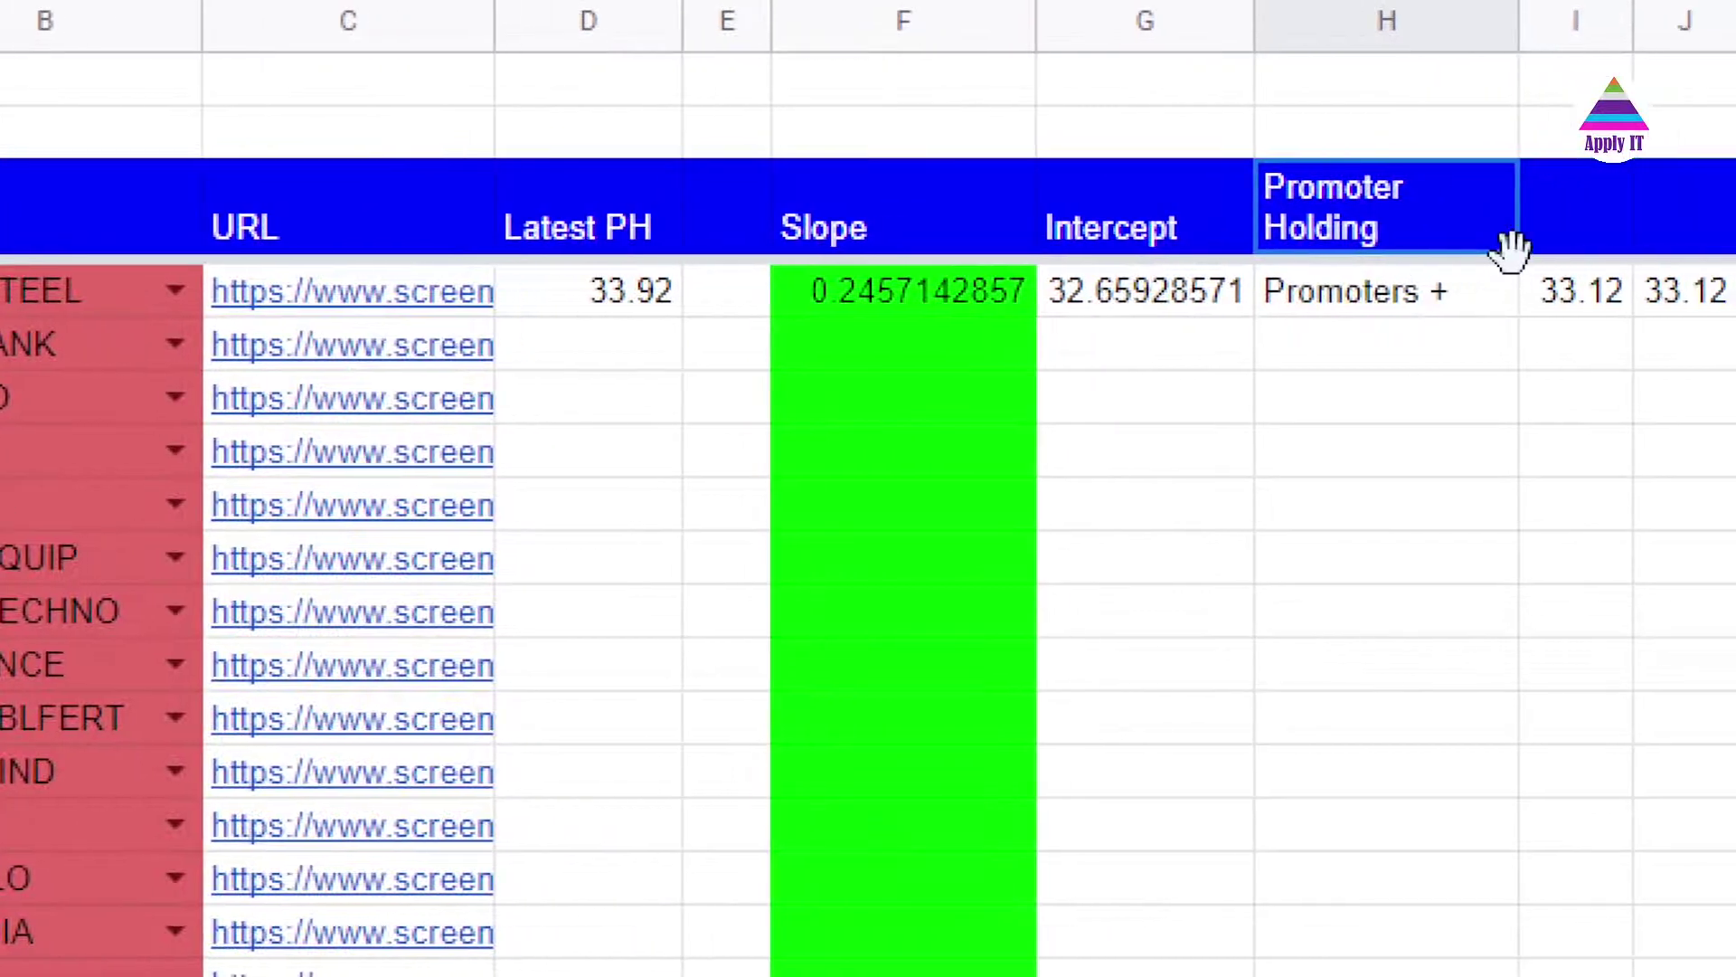
{"action": "scroll", "coordinate": [1510, 248], "scroll_direction": "right", "scroll_amount": 8}
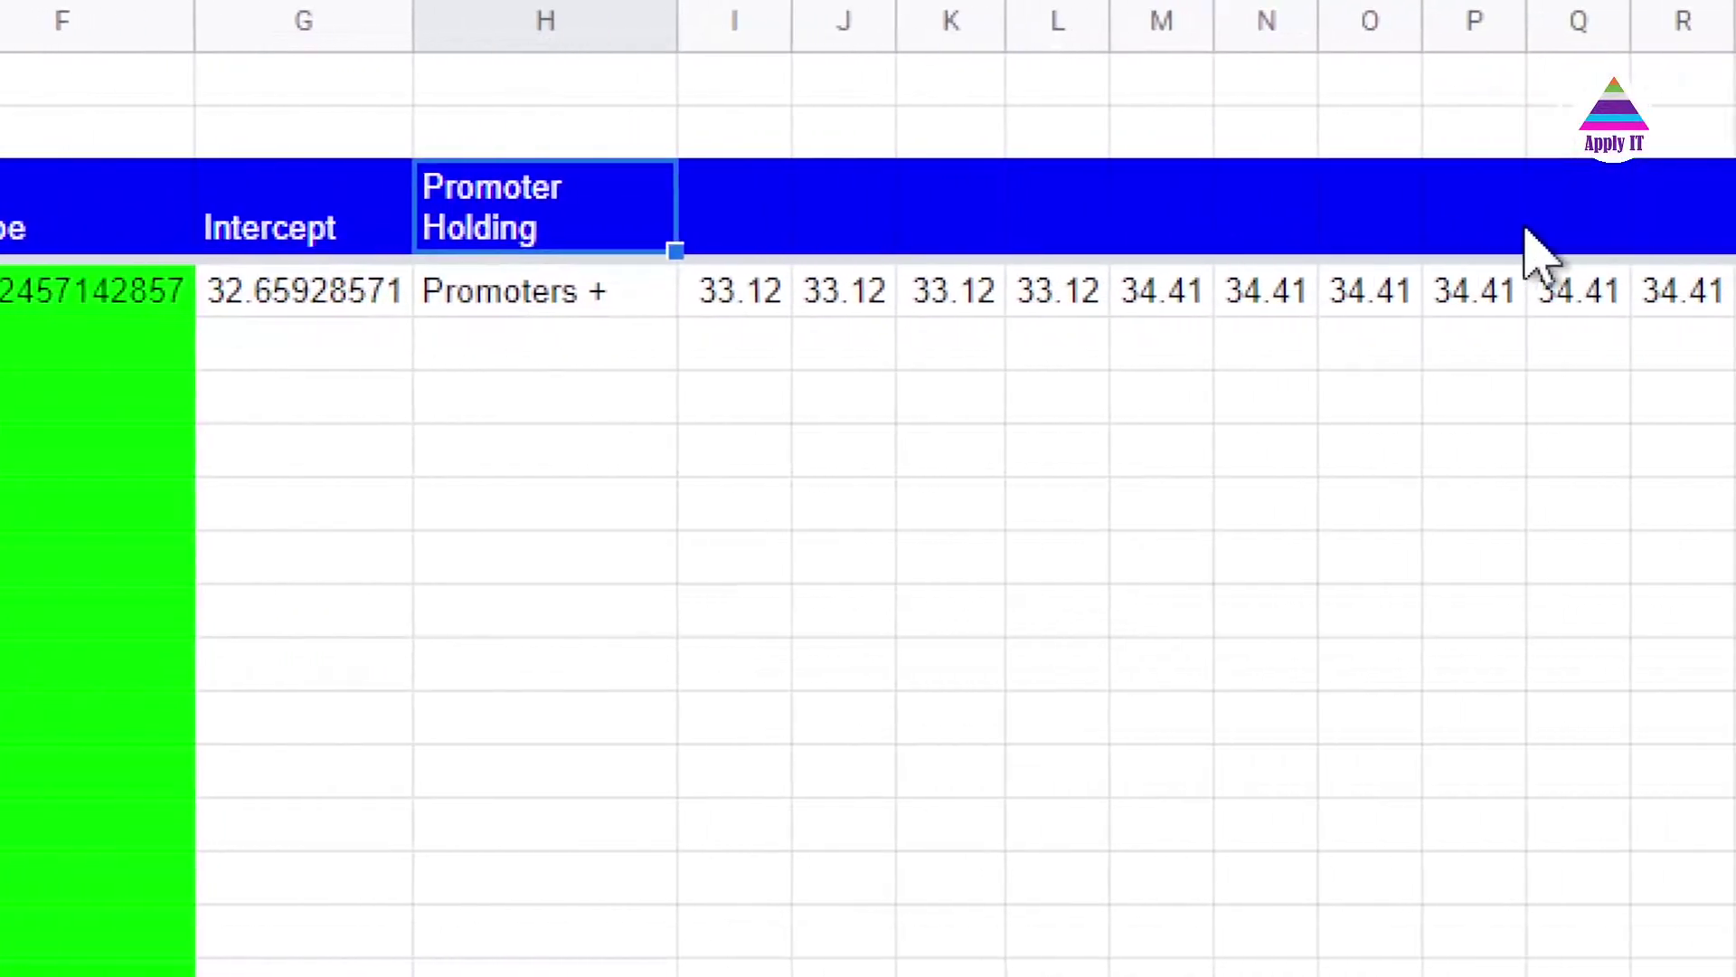
{"action": "scroll", "coordinate": [1525, 230], "scroll_direction": "right", "scroll_amount": 3}
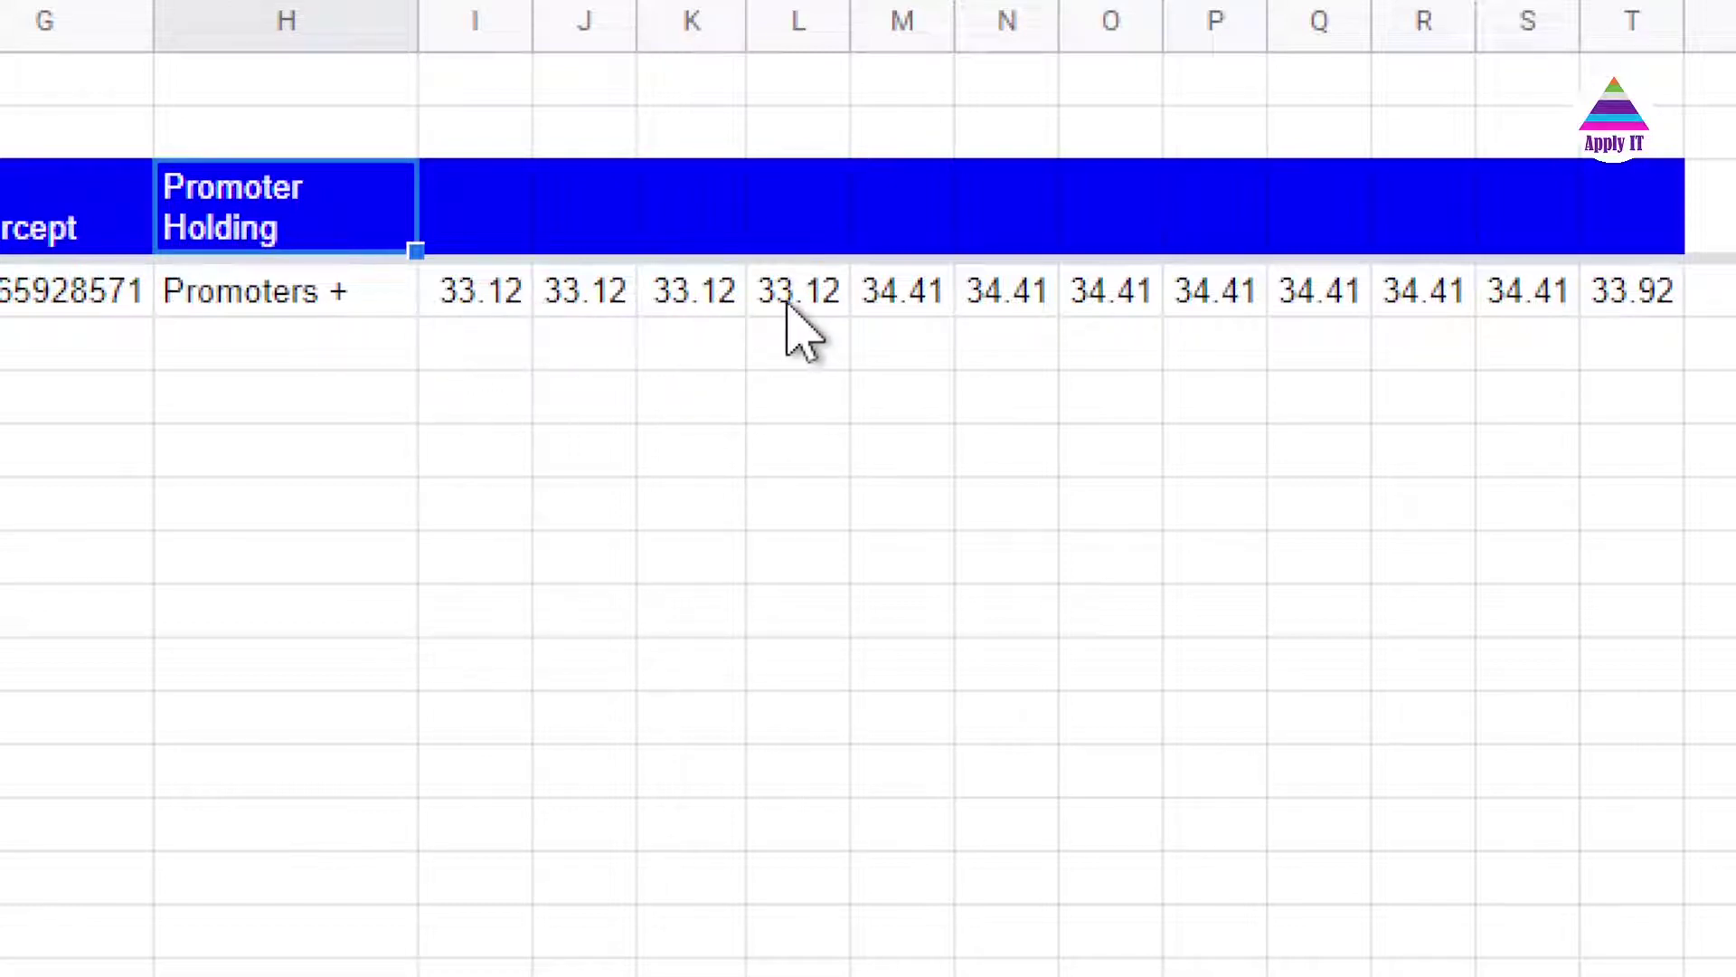
{"action": "scroll", "coordinate": [1464, 317], "scroll_direction": "right", "scroll_amount": 1}
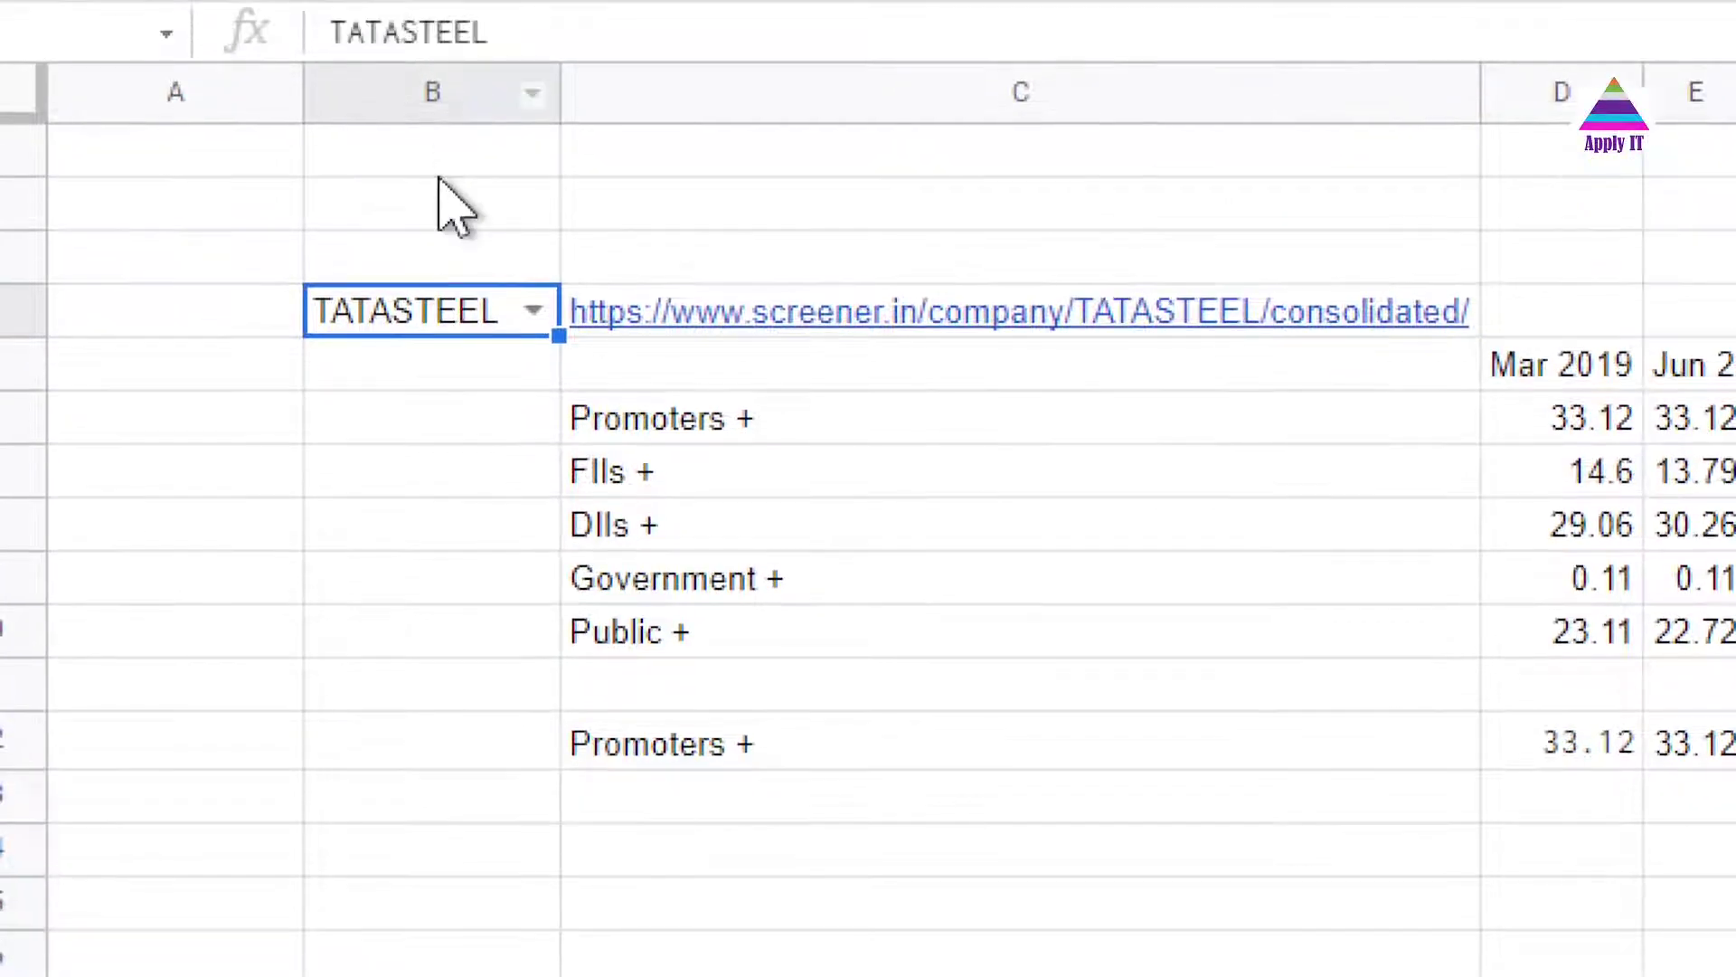
- Copy the TATASTEEL screener.in URL from cell C4 and open it in a new browser tab
{"action": "left_click", "coordinate": [683, 328]}
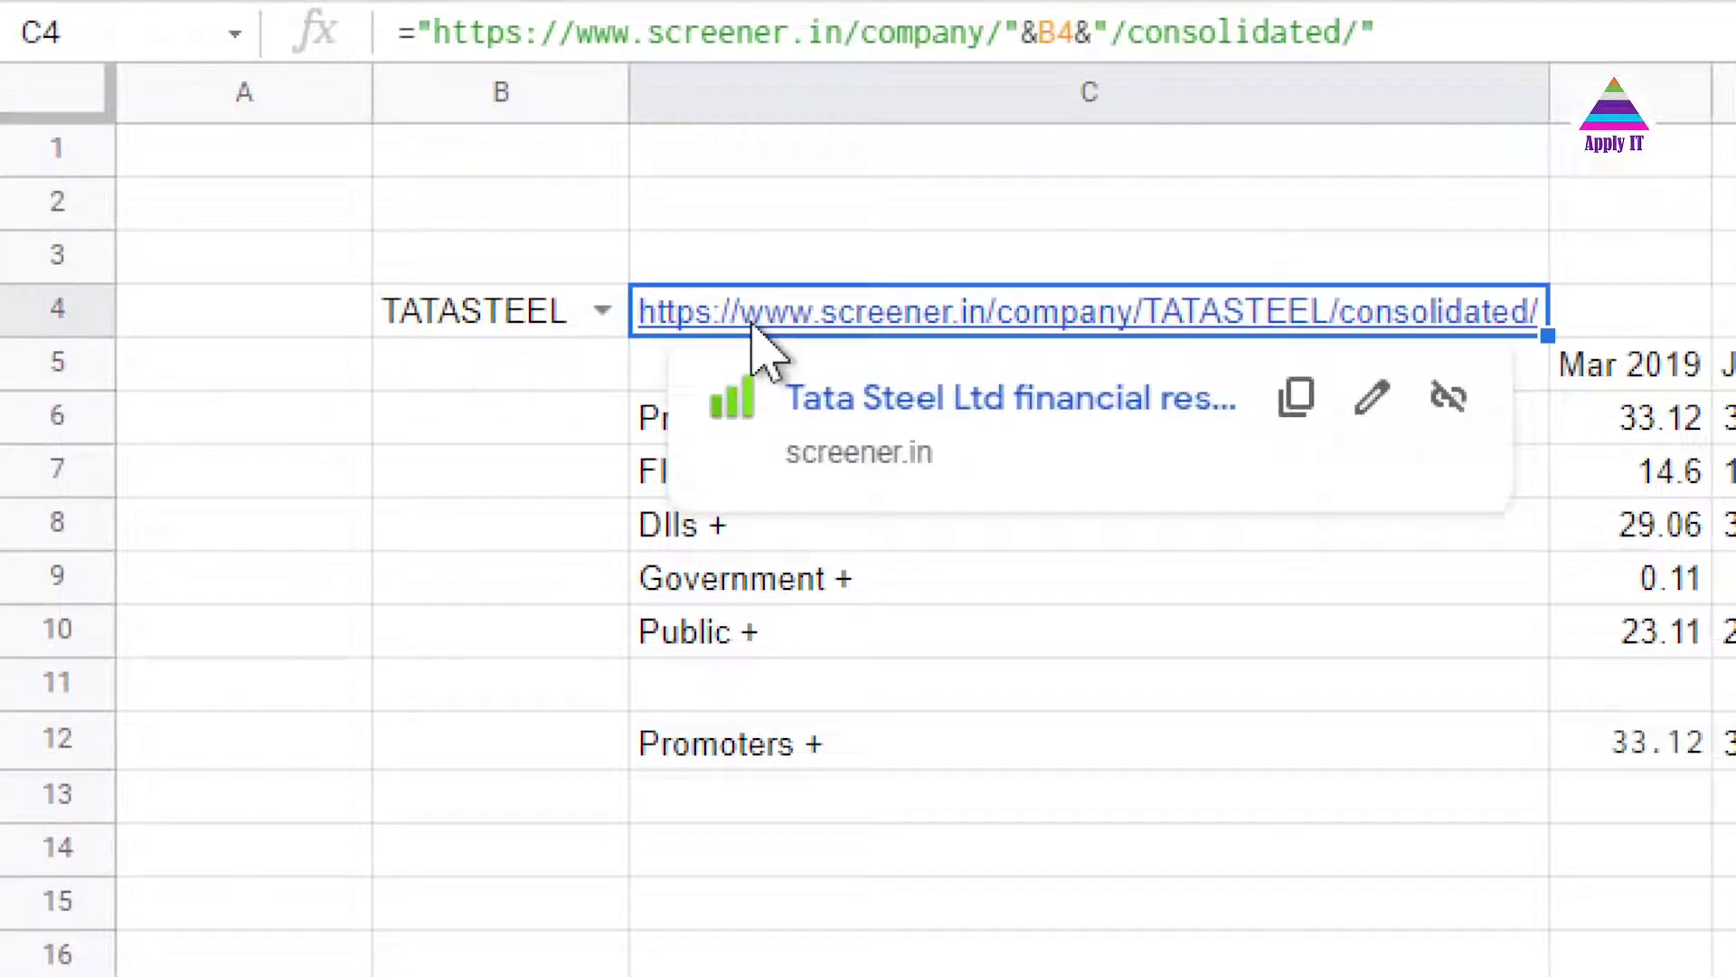
{"action": "key", "text": "ctrl+c"}
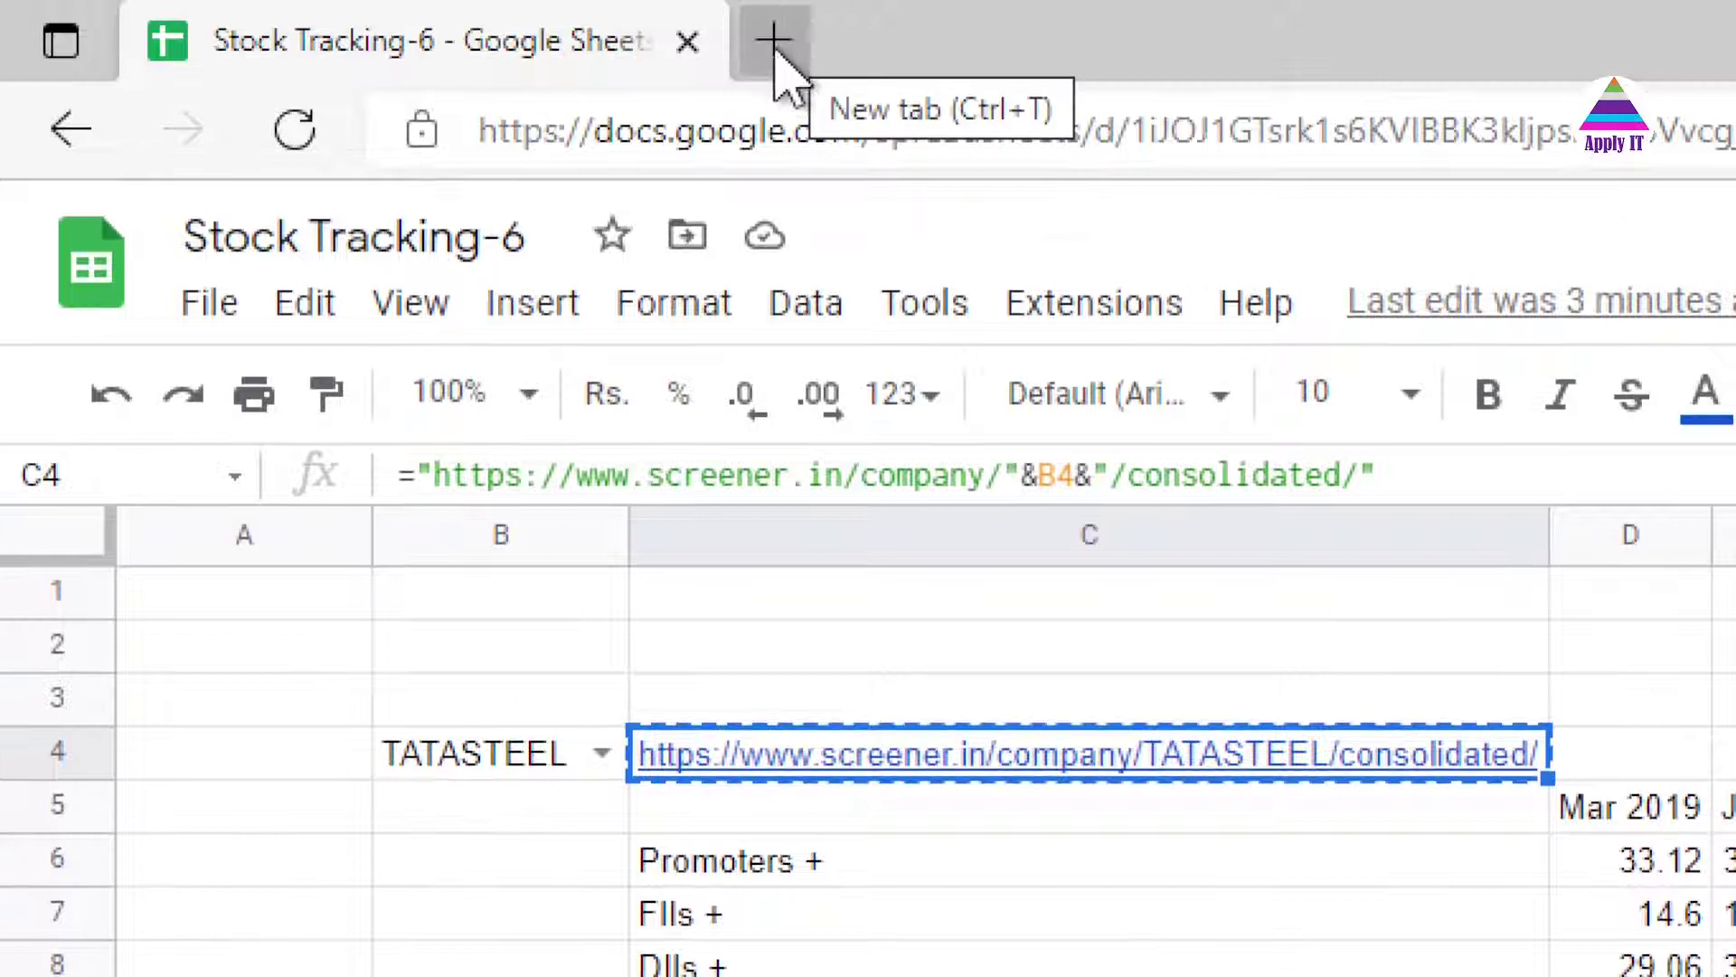
{"action": "left_click", "coordinate": [773, 45]}
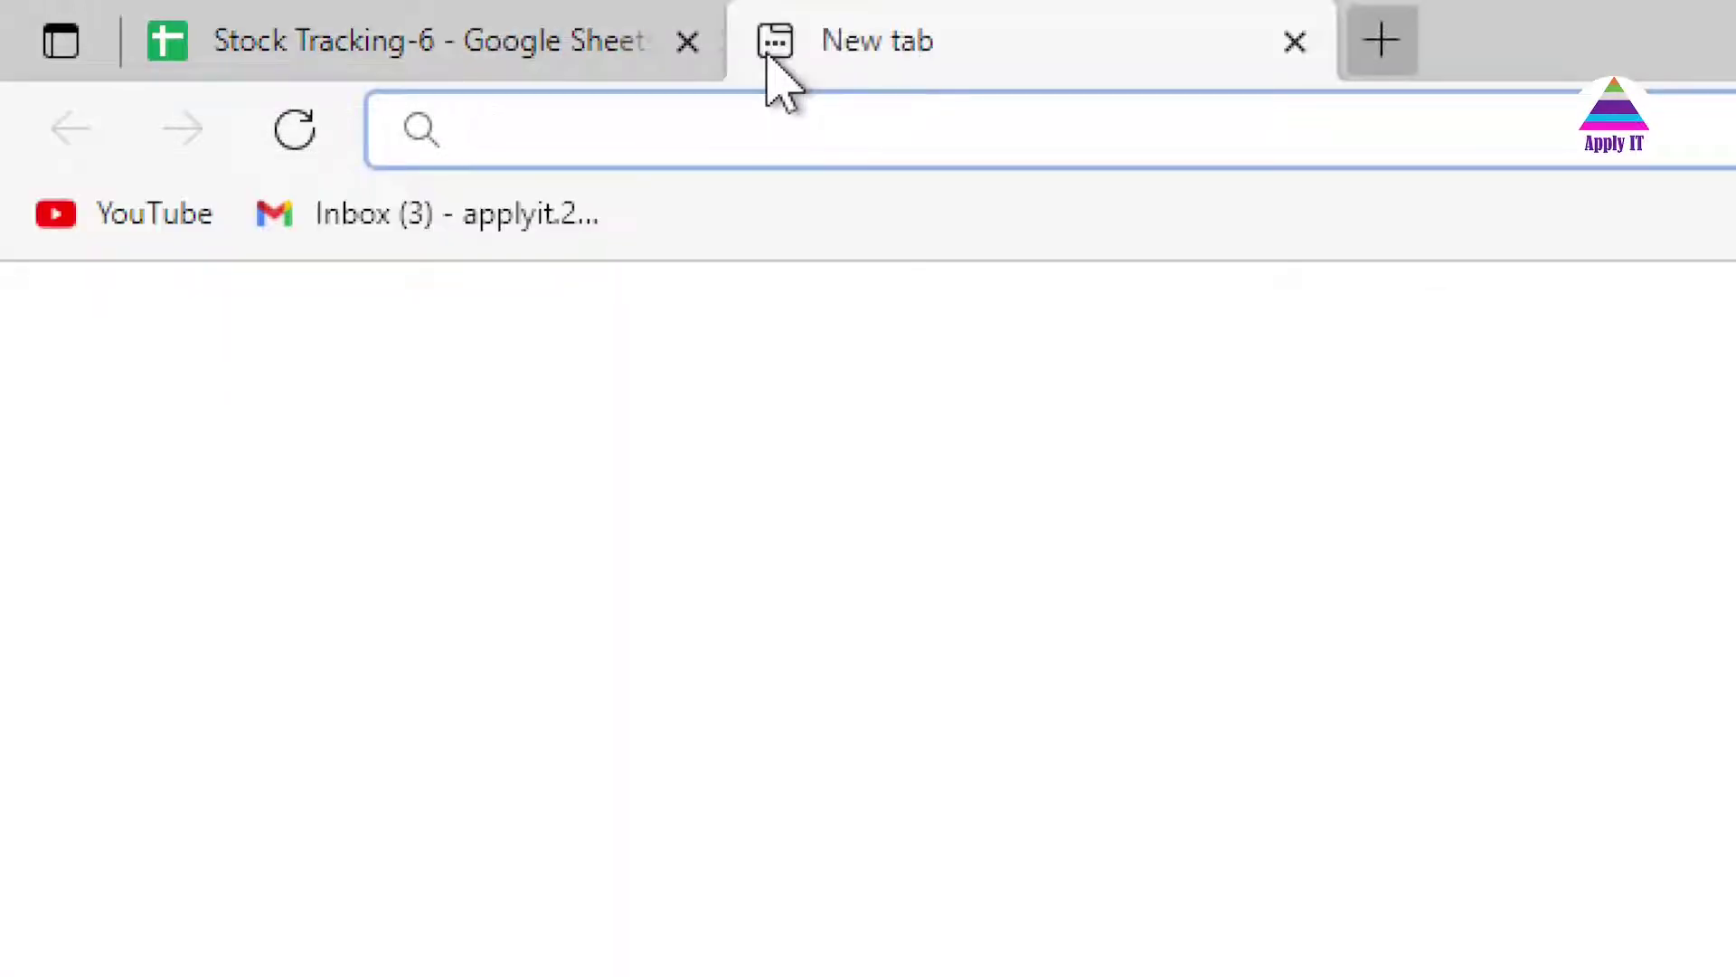
{"action": "key", "text": "ctrl+v"}
{"action": "key", "text": "Return"}
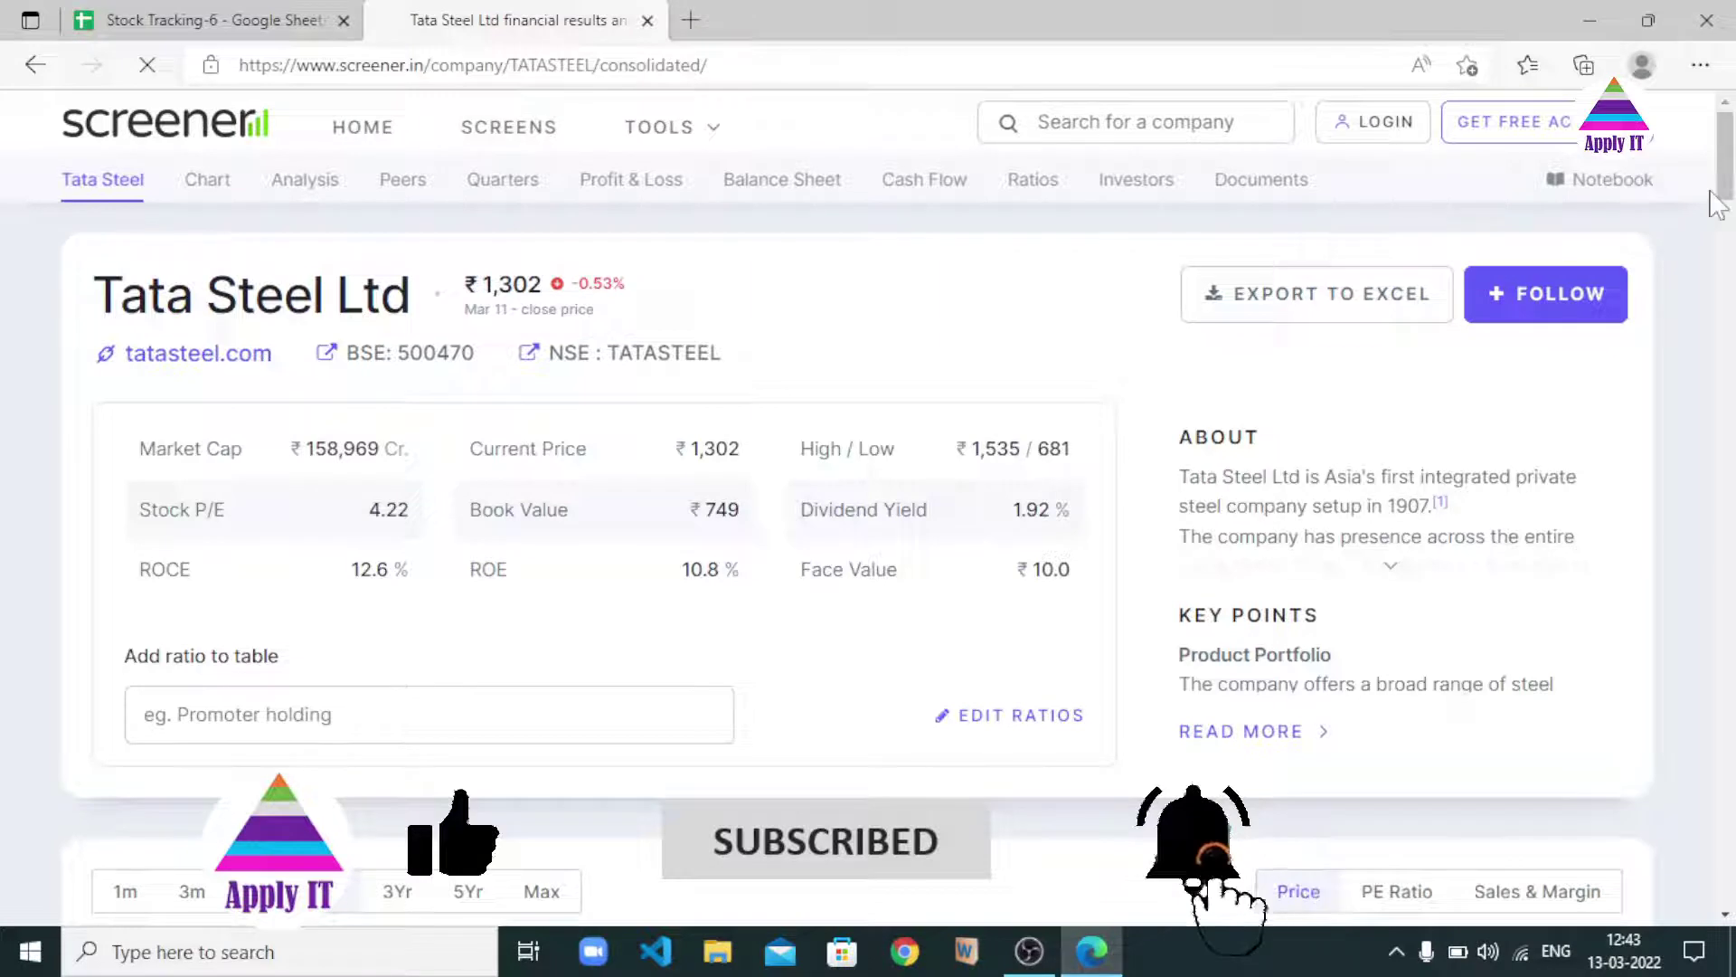
- Find the Shareholding Pattern table on the Tata Steel page, highlight its heading and look over the tables above it
{"action": "left_click_drag", "start_coordinate": [1727, 195], "coordinate": [1732, 800]}
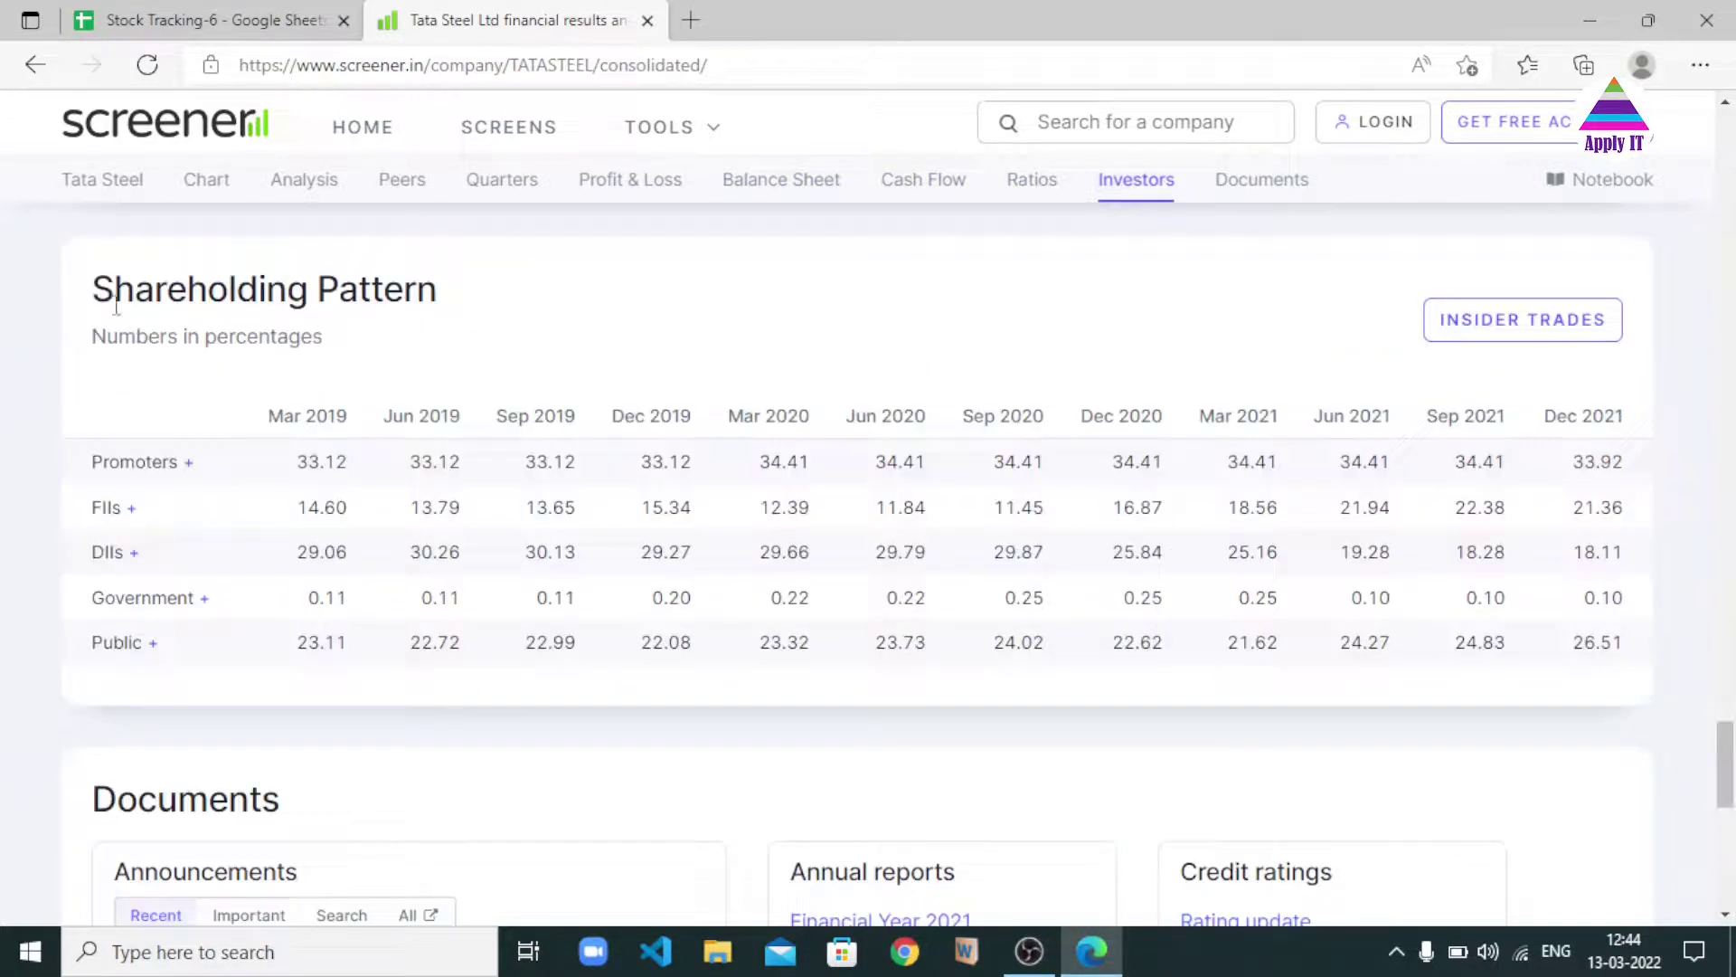
{"action": "left_click_drag", "start_coordinate": [94, 291], "coordinate": [442, 318]}
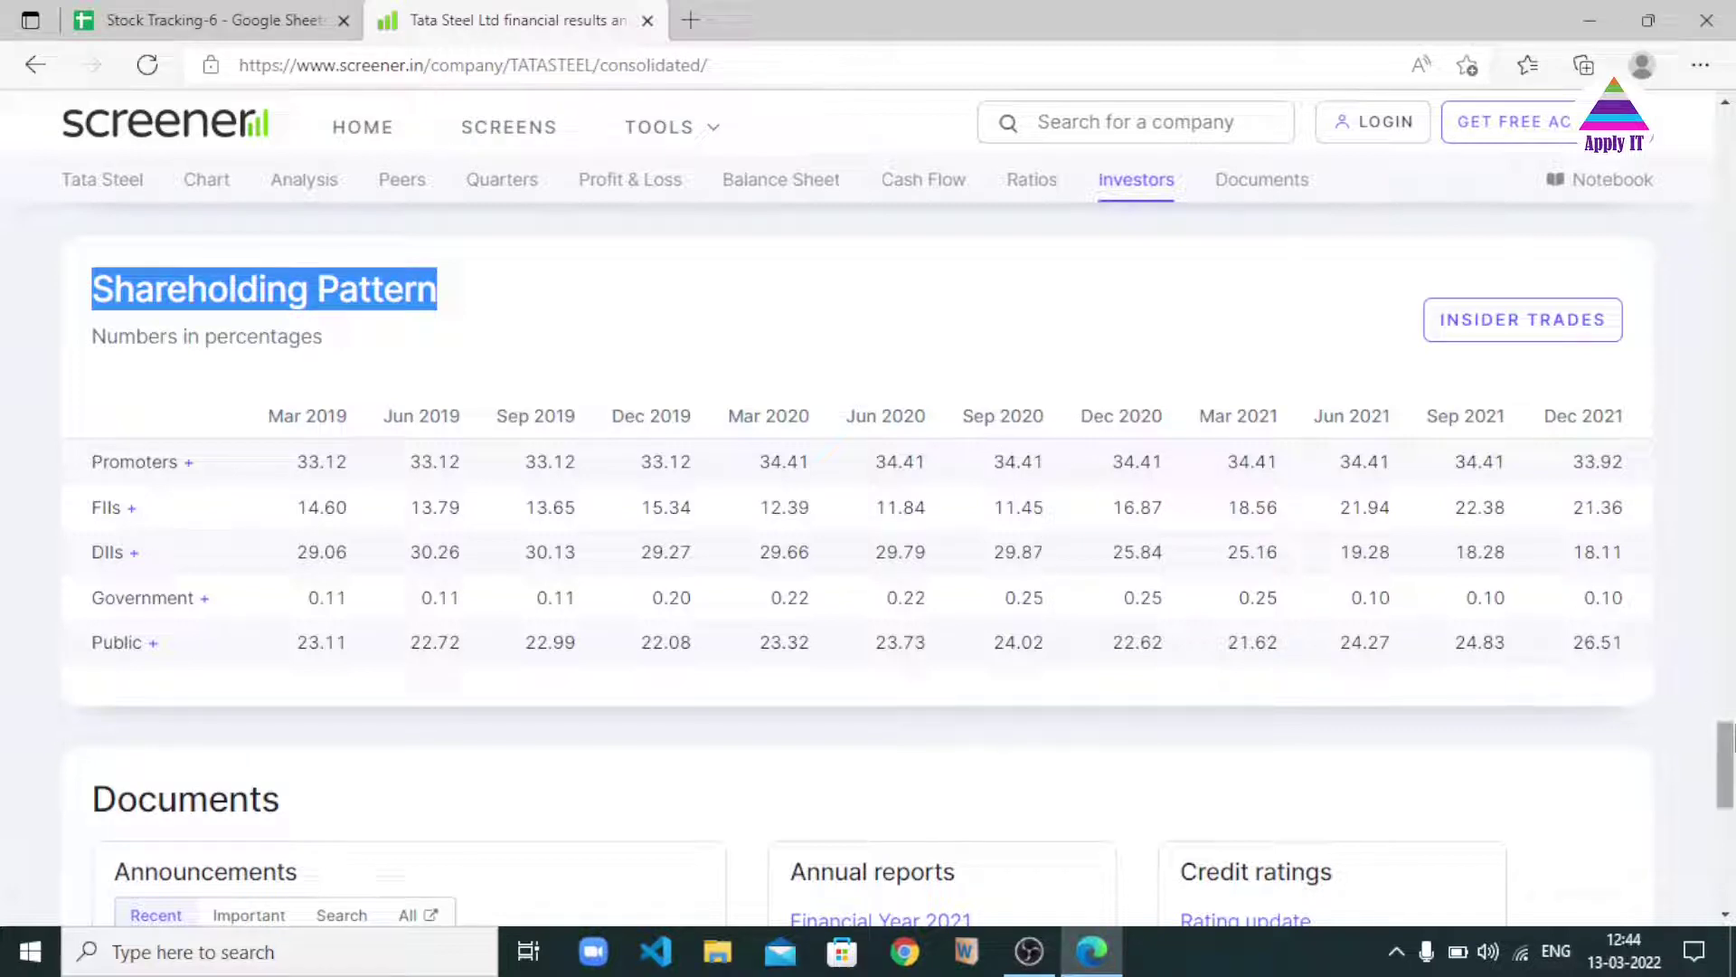
{"action": "left_click_drag", "start_coordinate": [1726, 750], "coordinate": [1727, 646]}
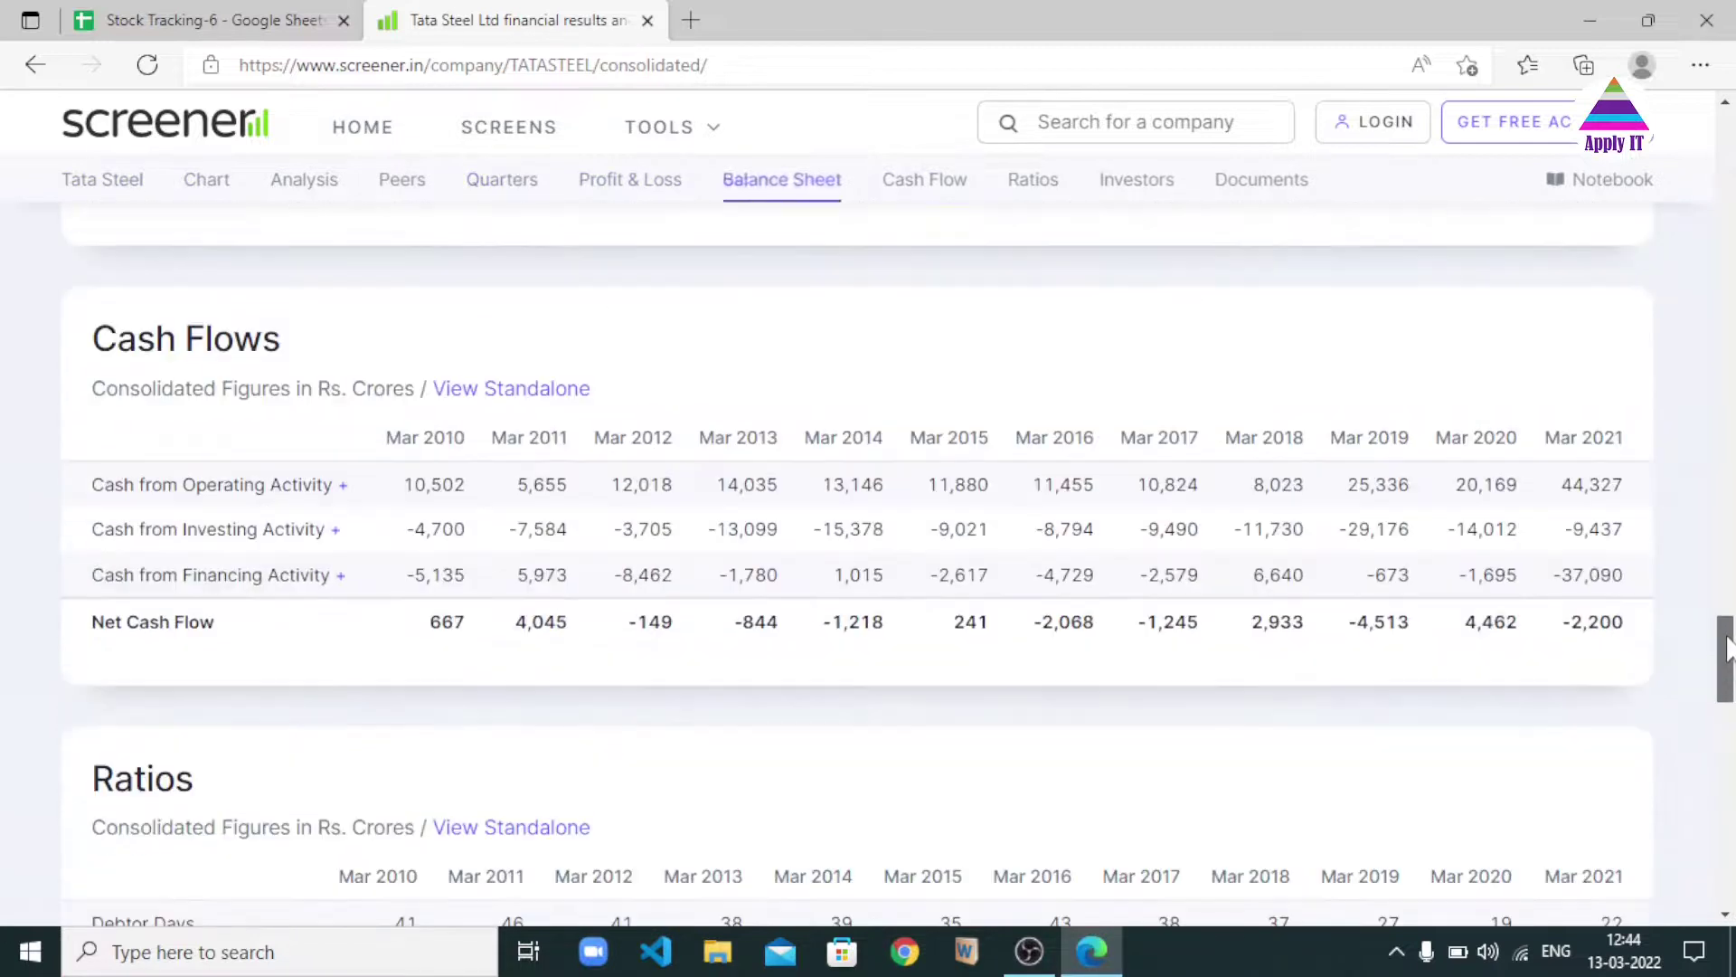
- Return to the Stock Tracking-6 spreadsheet and examine the URL, query and index arguments of IMPORTHTML in cell C5's formula
{"action": "left_click", "coordinate": [271, 20]}
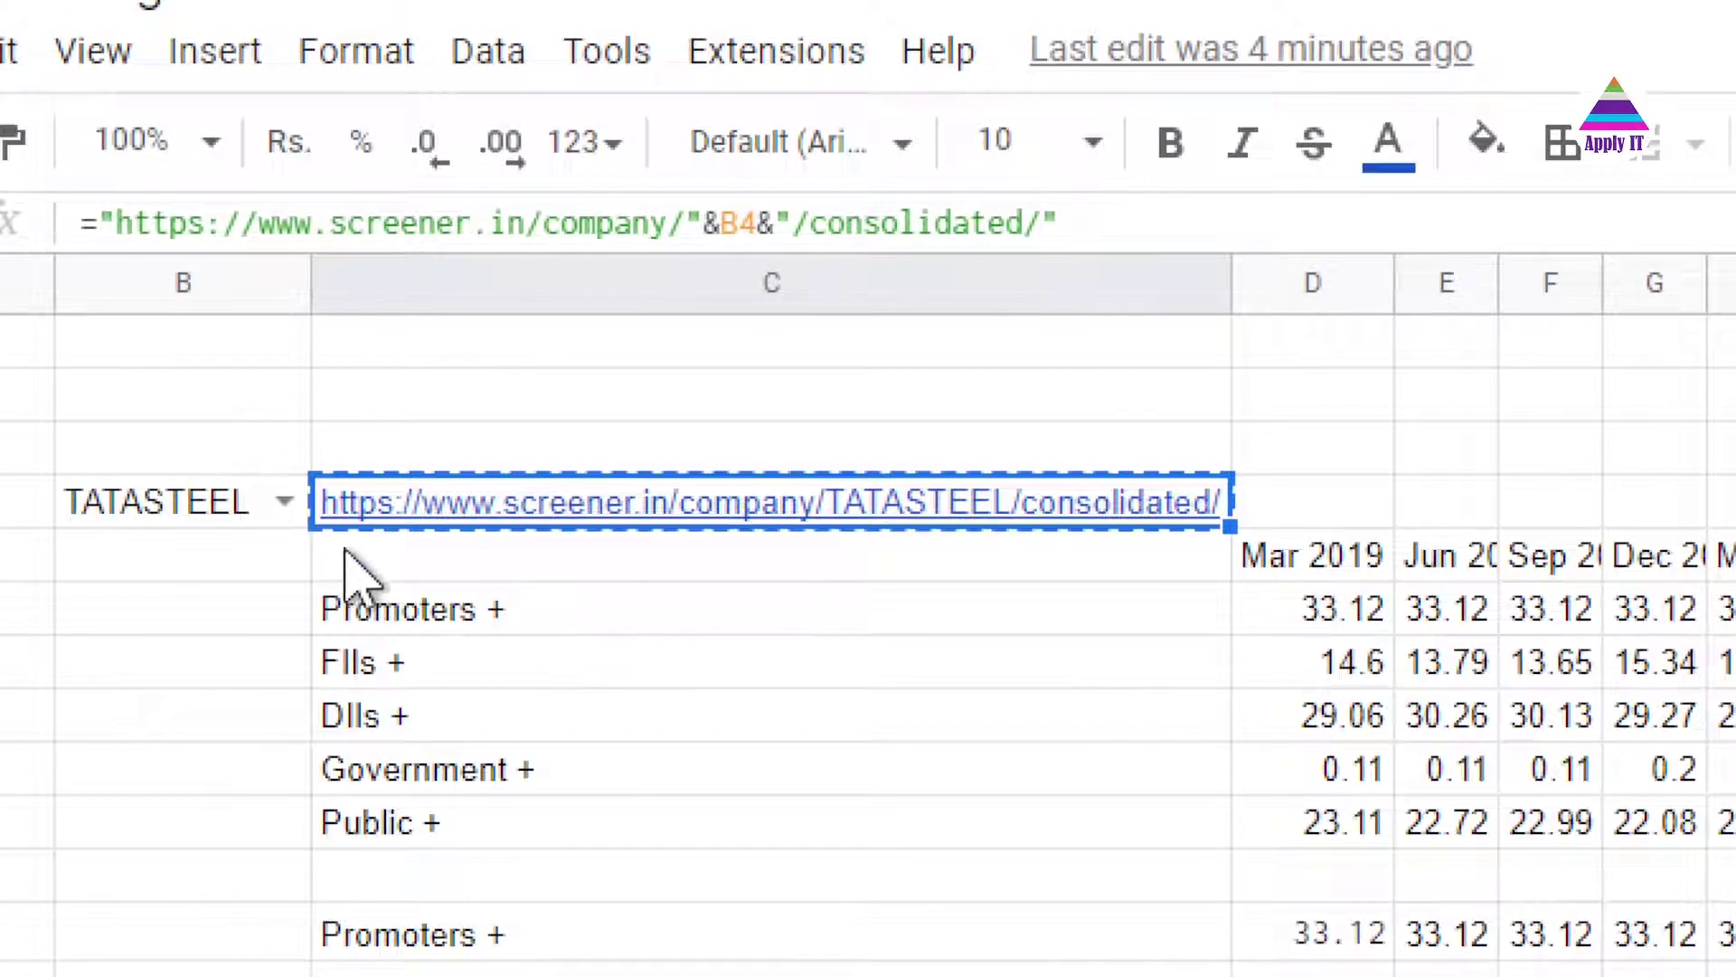
{"action": "left_click", "coordinate": [353, 561]}
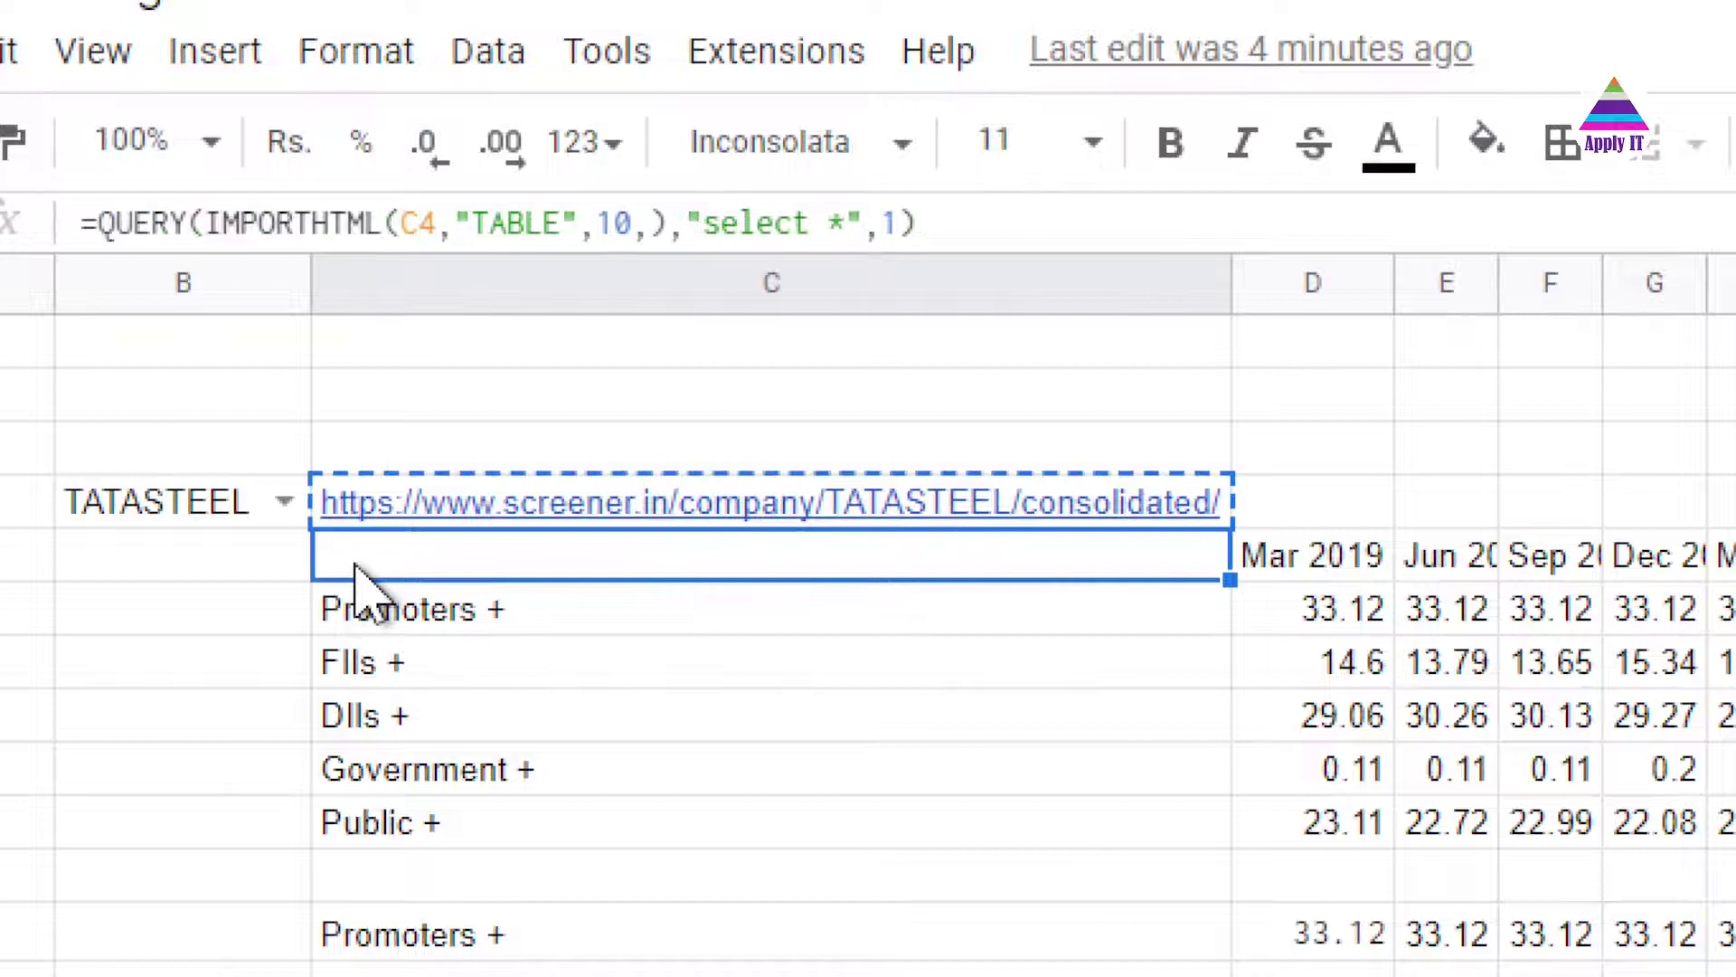
{"action": "mouse_move", "coordinate": [703, 503]}
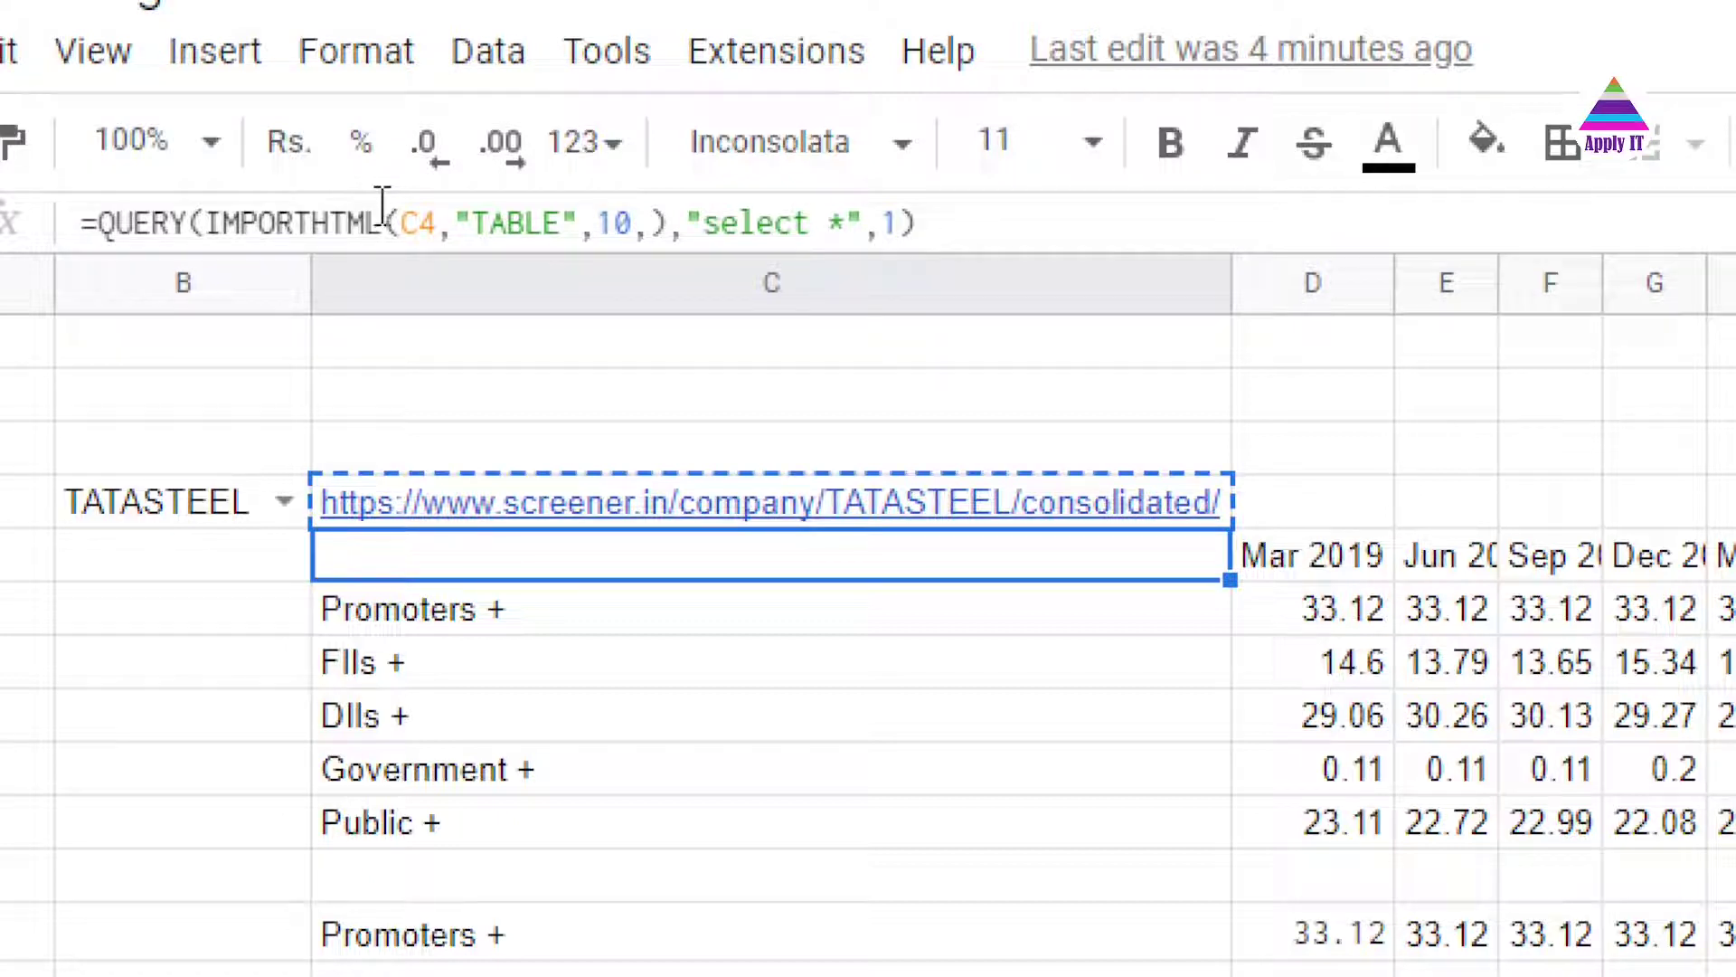
{"action": "double_click", "coordinate": [258, 221]}
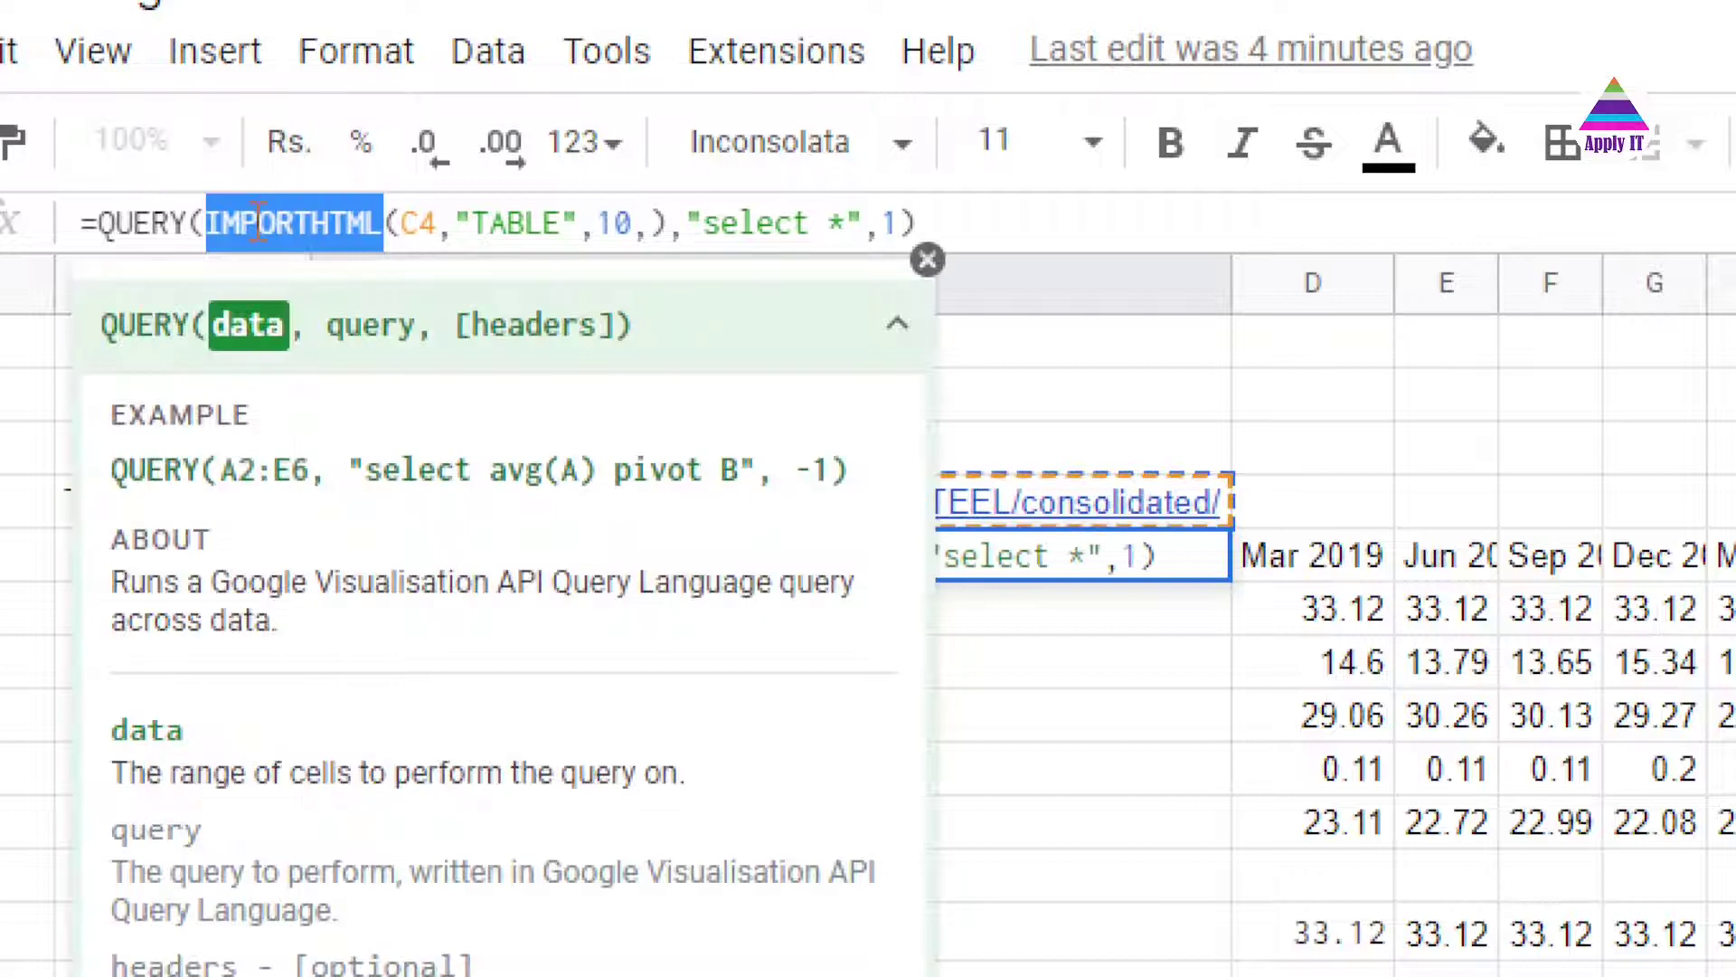
{"action": "key", "text": "Right"}
{"action": "key", "text": "Right"}
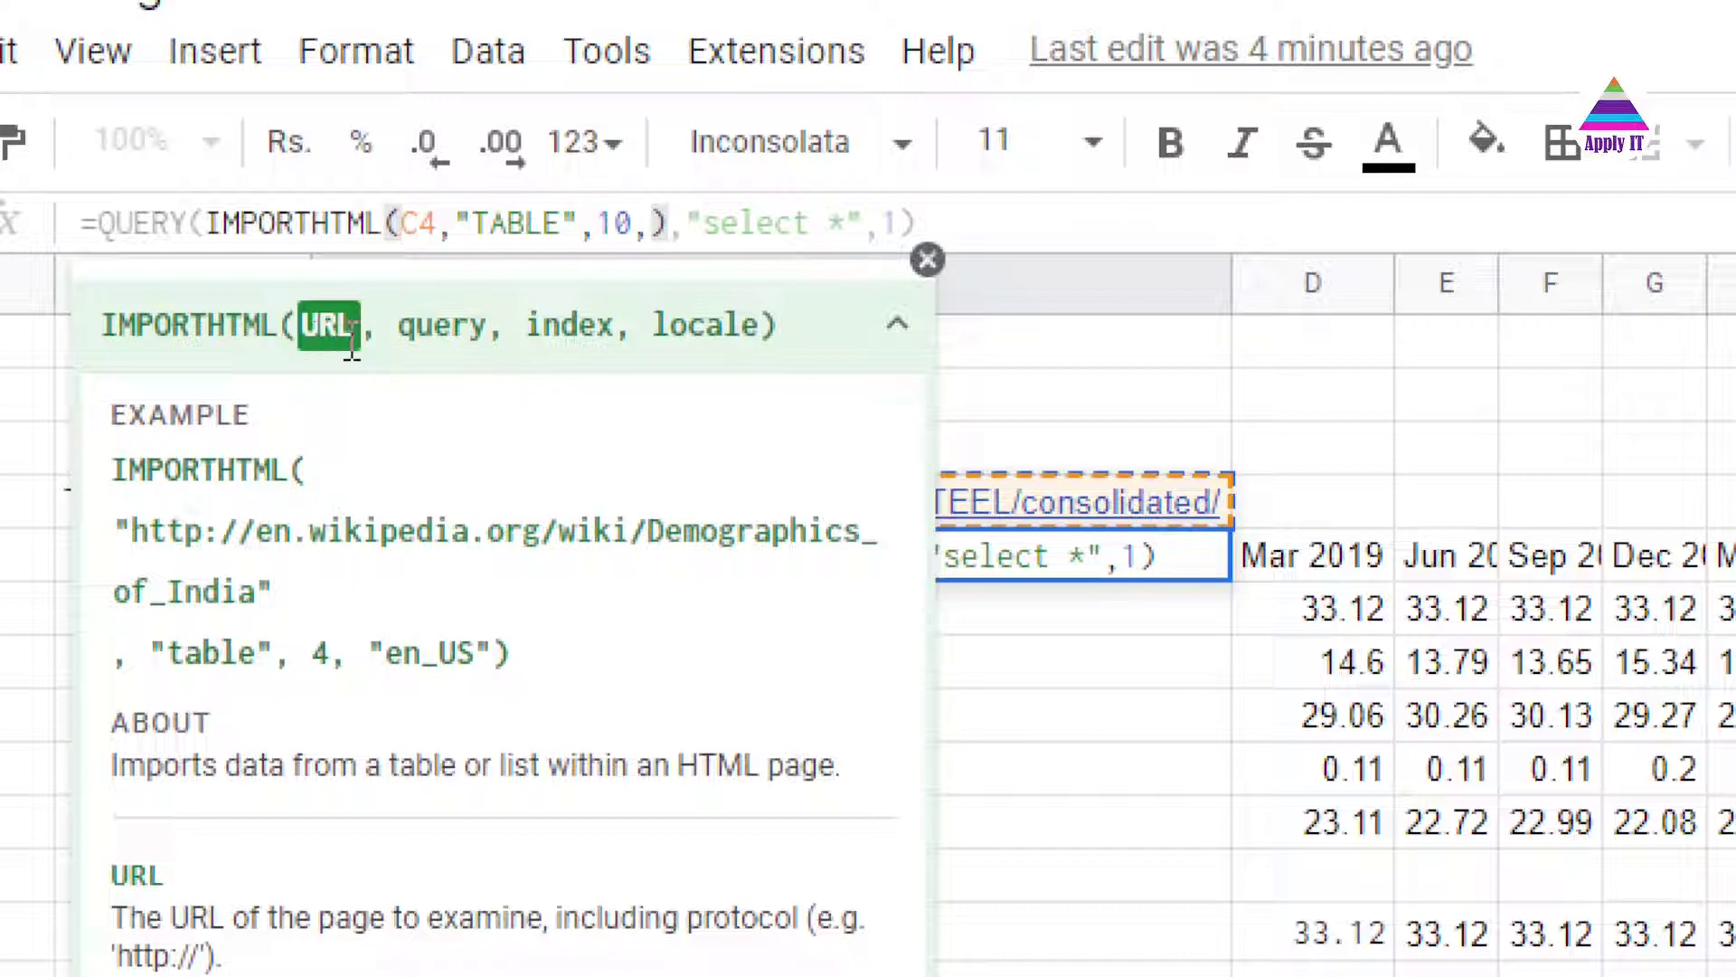
{"action": "double_click", "coordinate": [529, 224]}
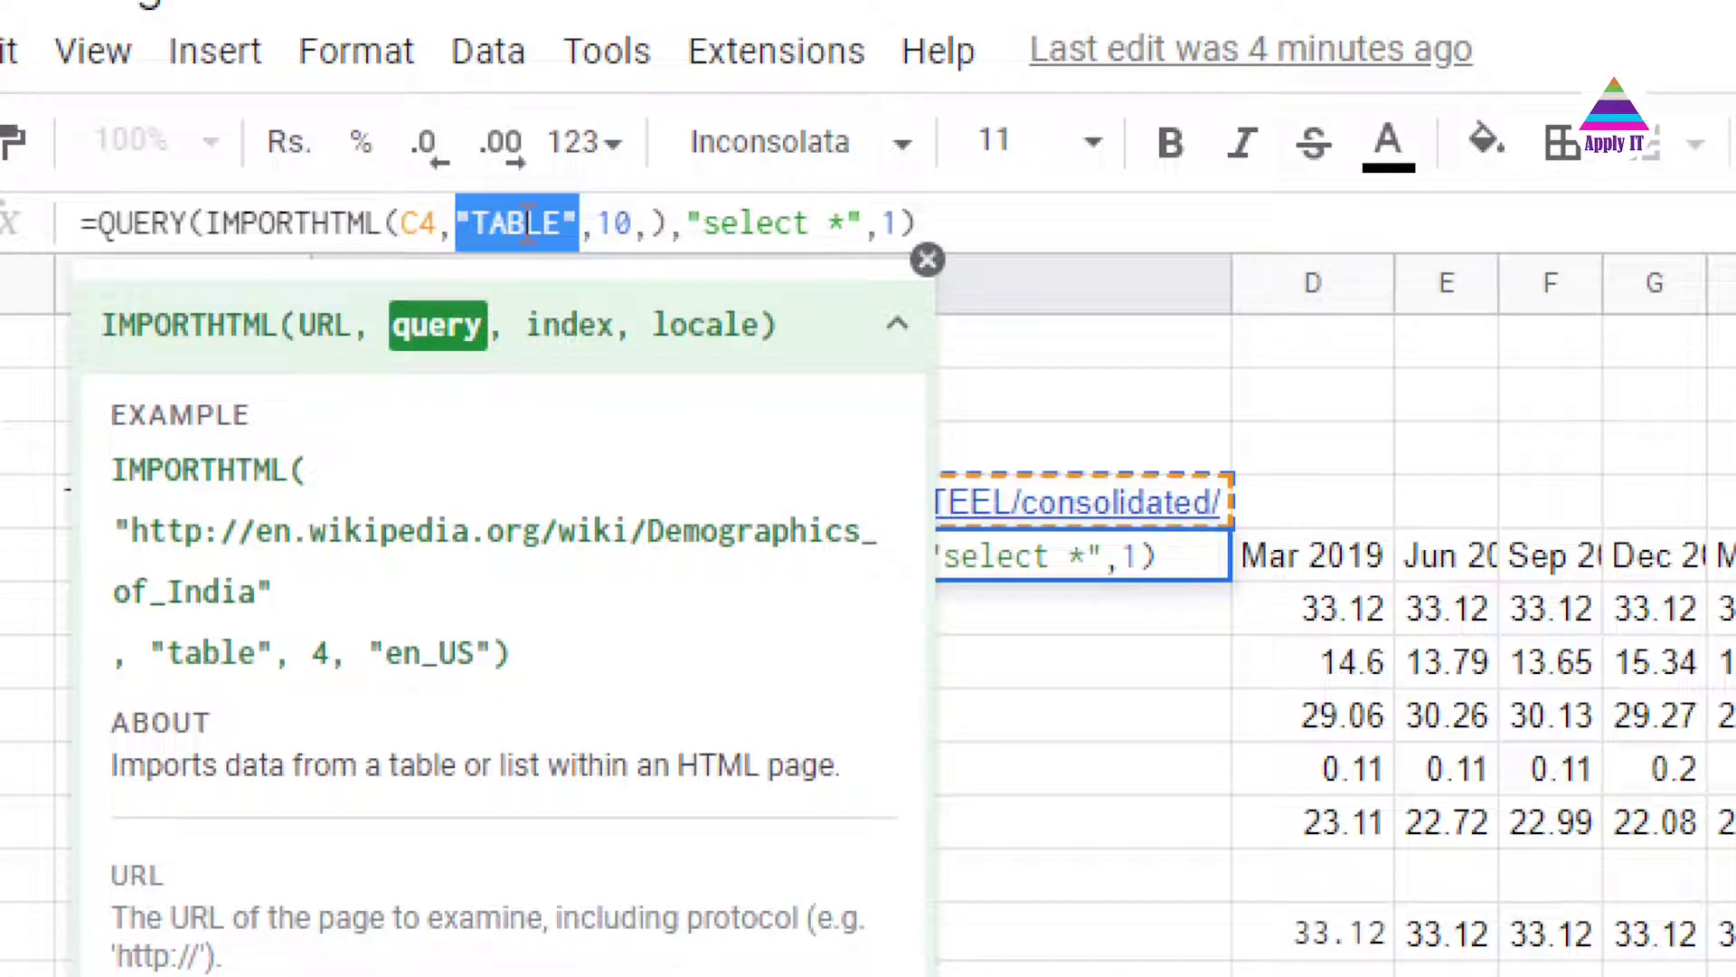
{"action": "double_click", "coordinate": [616, 222]}
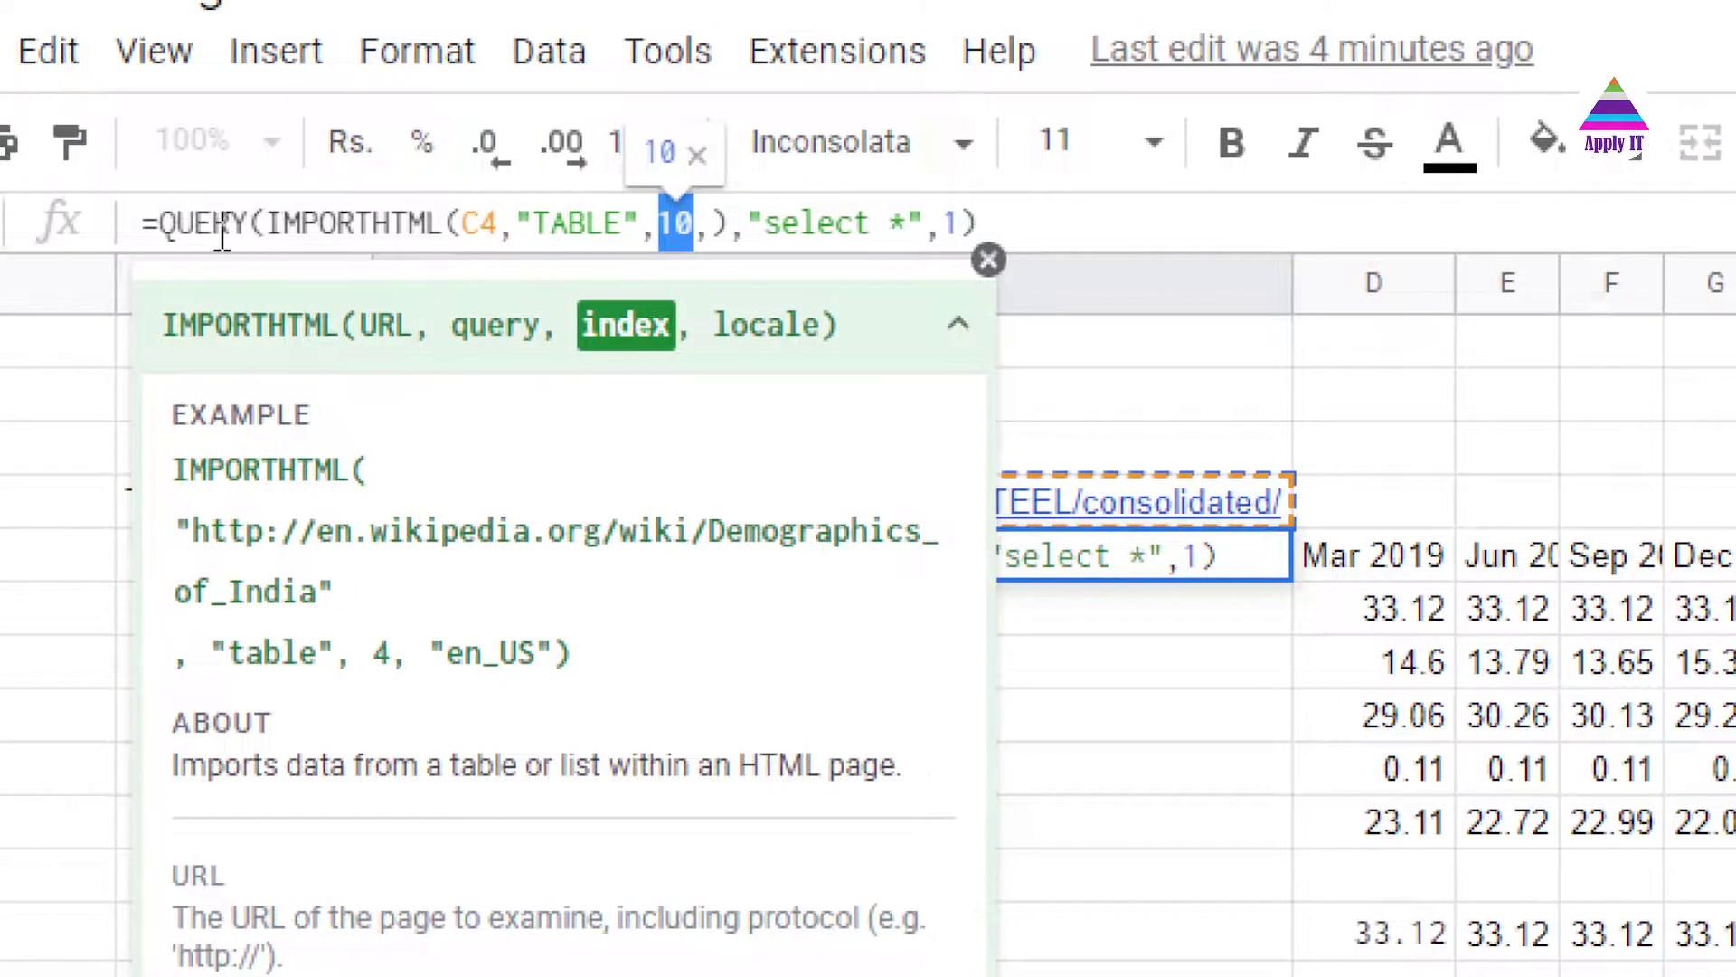
- Examine the data, query and headers arguments of the QUERY function in cell C5, leaving the formula as it is
{"action": "double_click", "coordinate": [222, 224]}
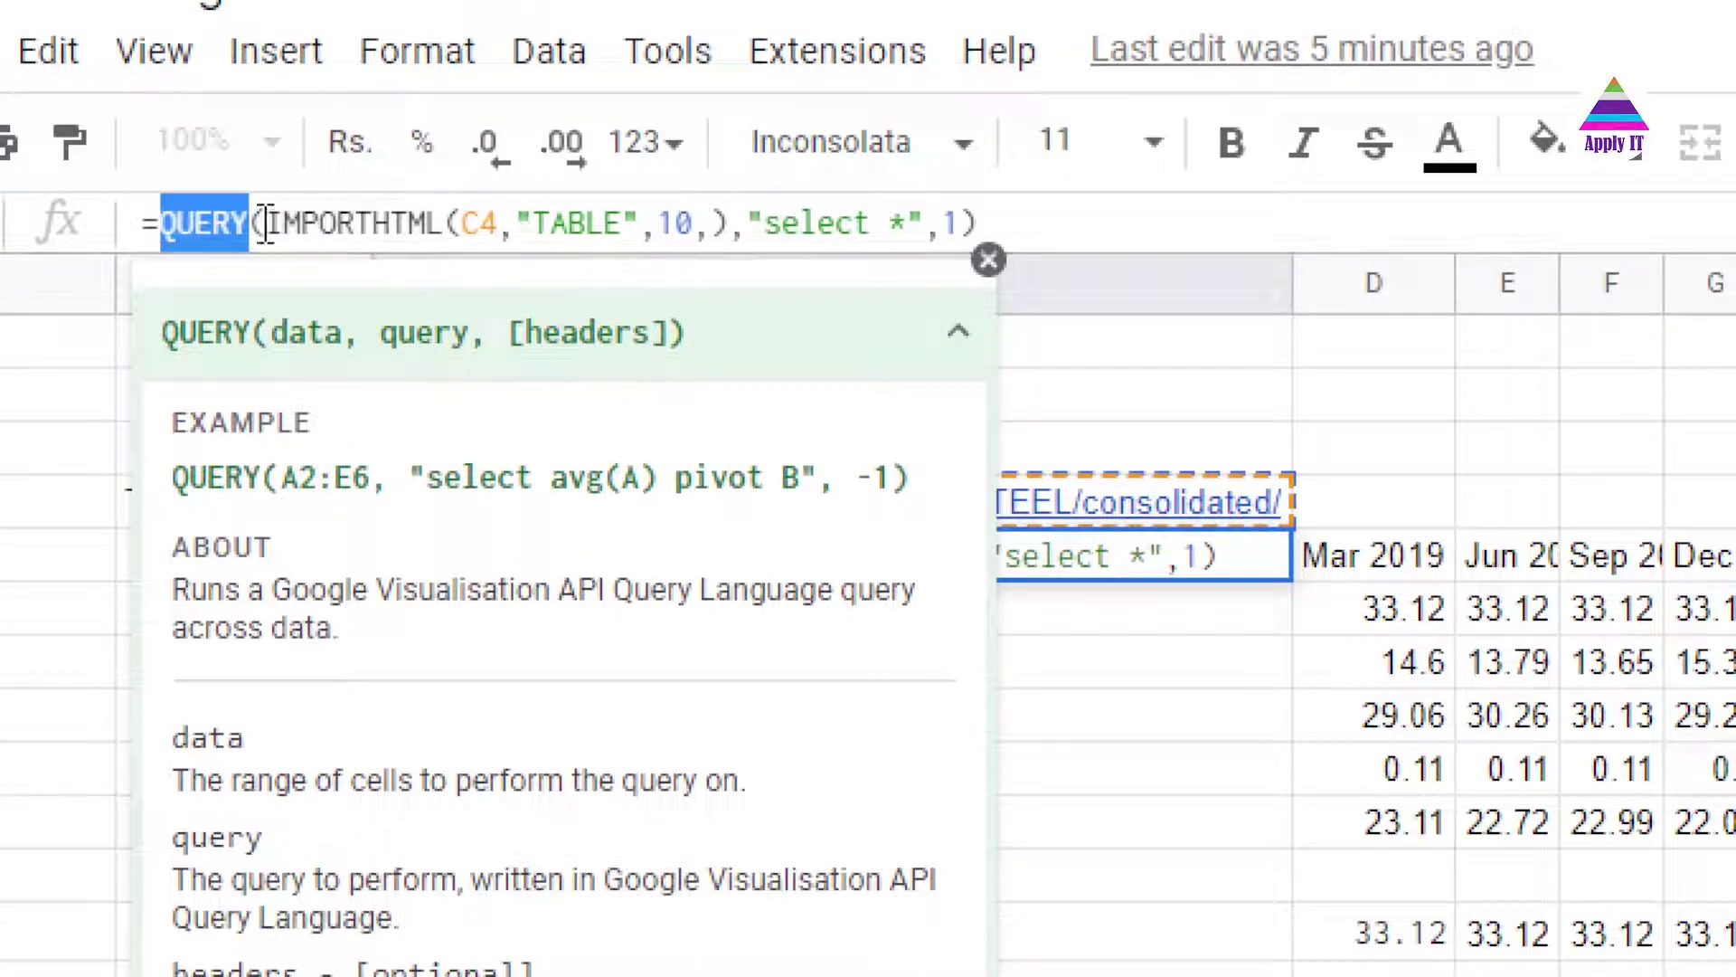
{"action": "left_click", "coordinate": [260, 224]}
{"action": "double_click", "coordinate": [264, 224]}
{"action": "key", "text": "shift+Right"}
{"action": "key", "text": "shift+Right"}
{"action": "key", "text": "shift+Right"}
{"action": "key", "text": "shift+Right"}
{"action": "key", "text": "shift+Right"}
{"action": "key", "text": "shift+Right"}
{"action": "key", "text": "shift+Right"}
{"action": "key", "text": "shift+Right"}
{"action": "key", "text": "shift+Right"}
{"action": "key", "text": "shift+Right"}
{"action": "key", "text": "shift+Right"}
{"action": "key", "text": "shift+Right"}
{"action": "key", "text": "shift+Right"}
{"action": "key", "text": "shift+Right"}
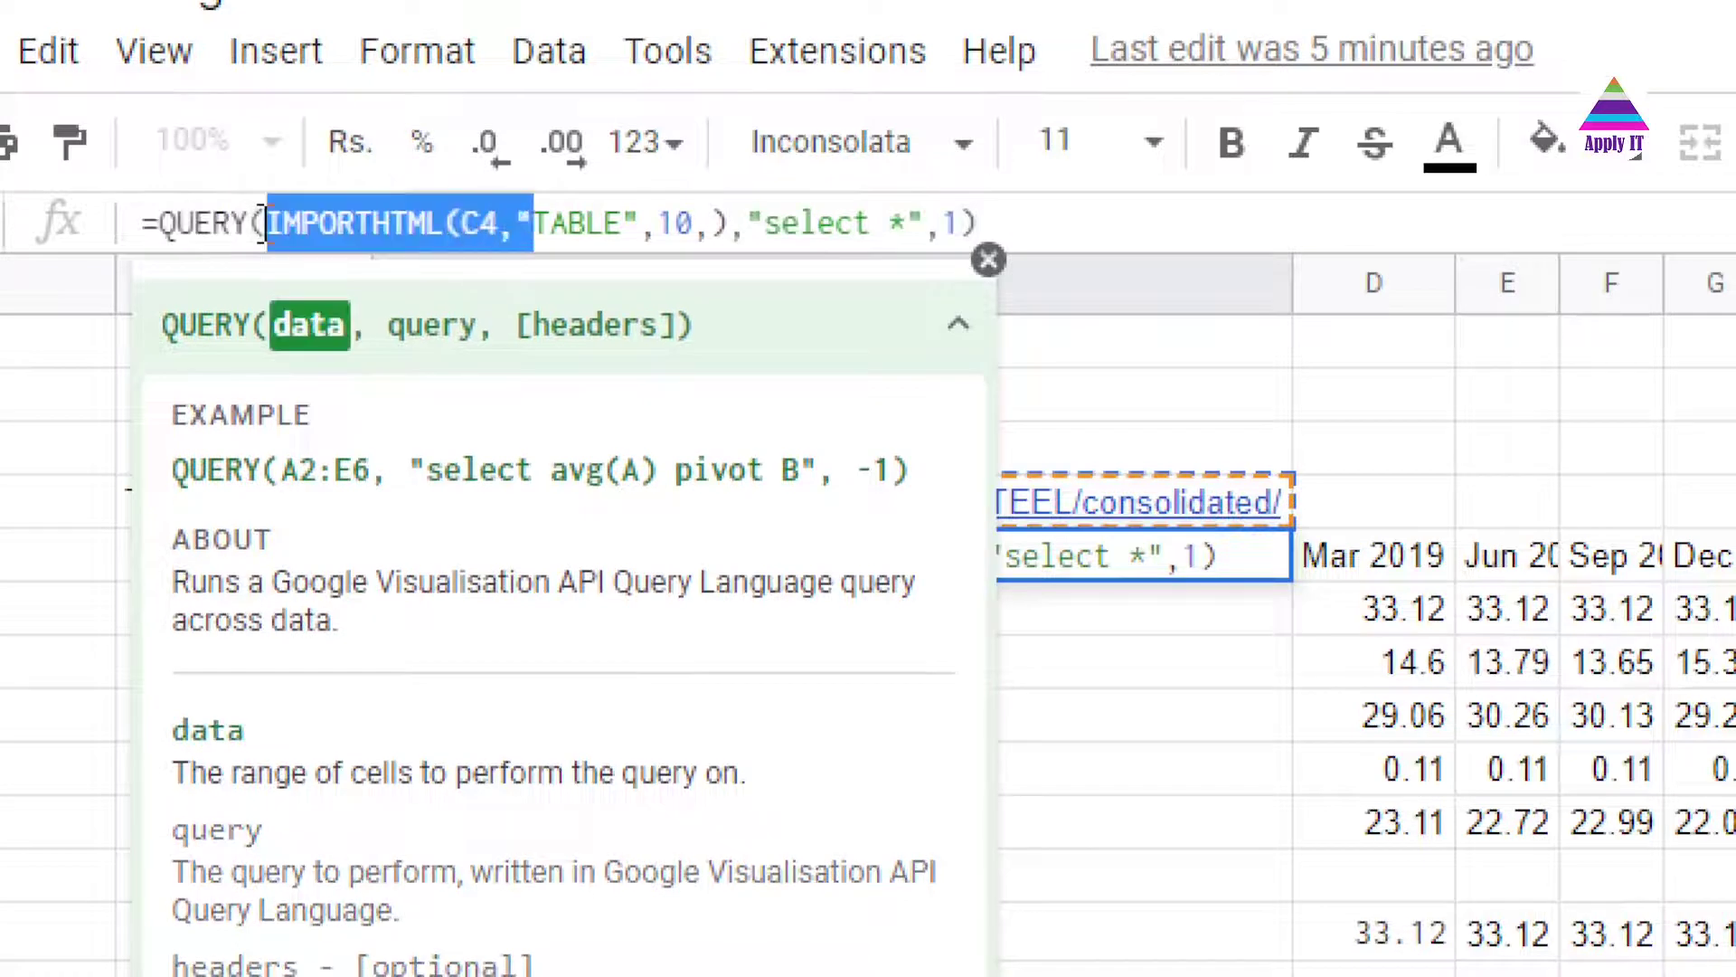
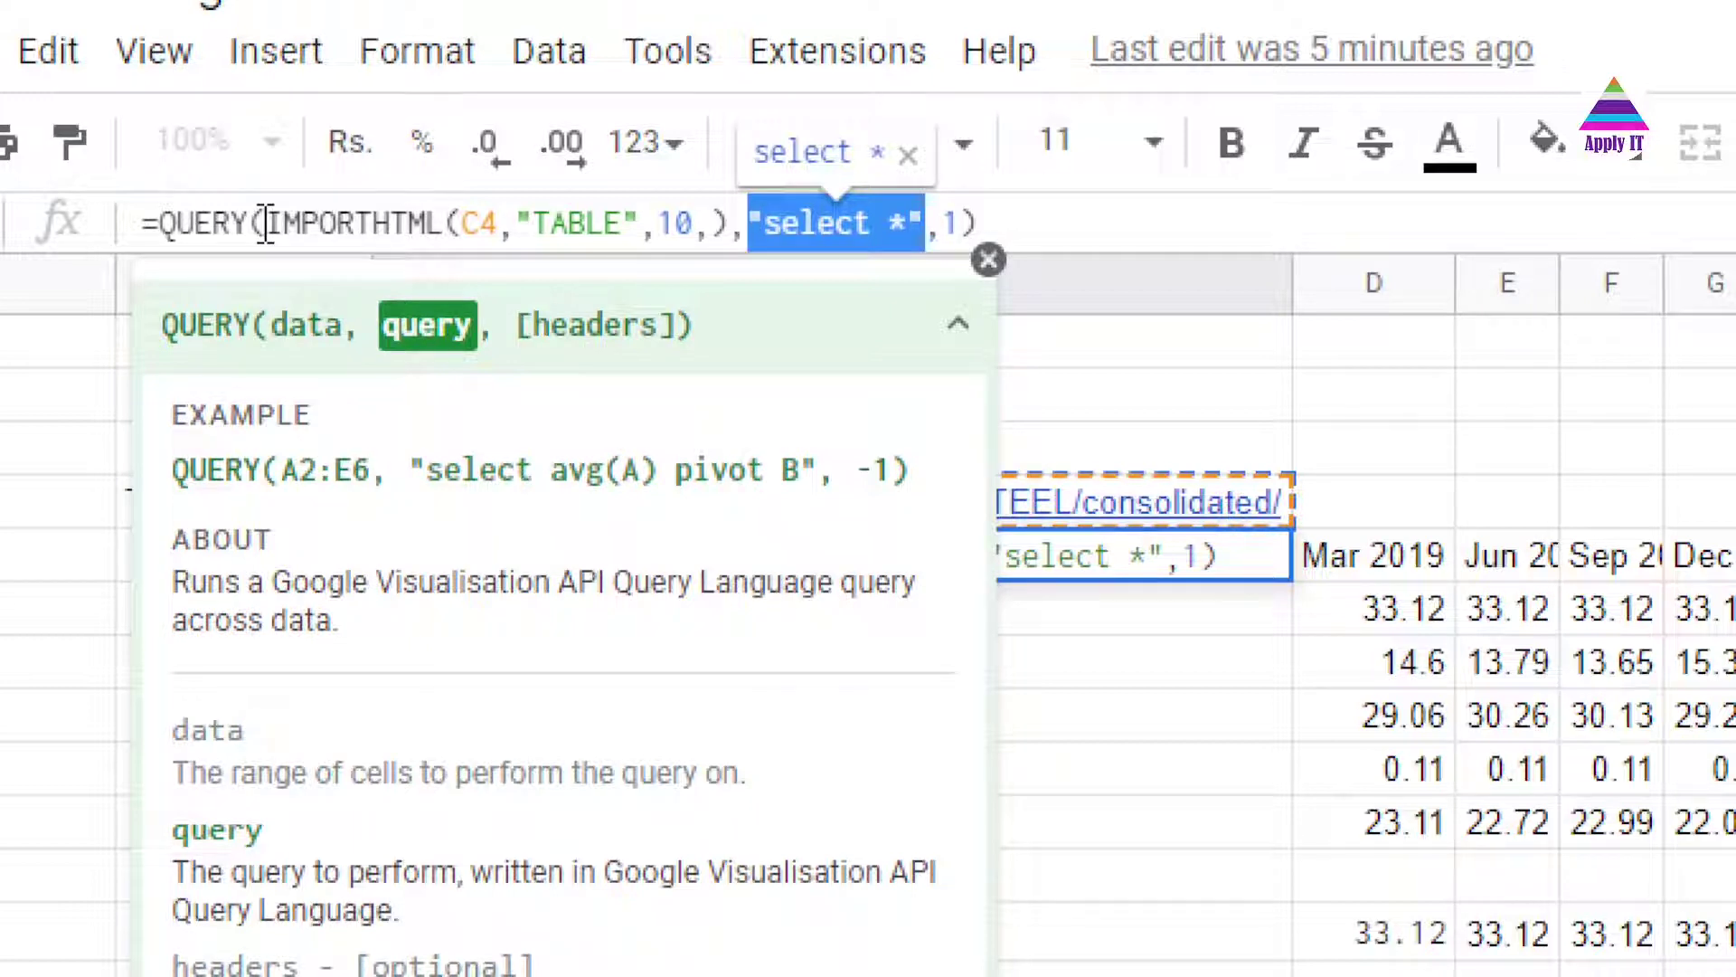
{"action": "key", "text": "Right"}
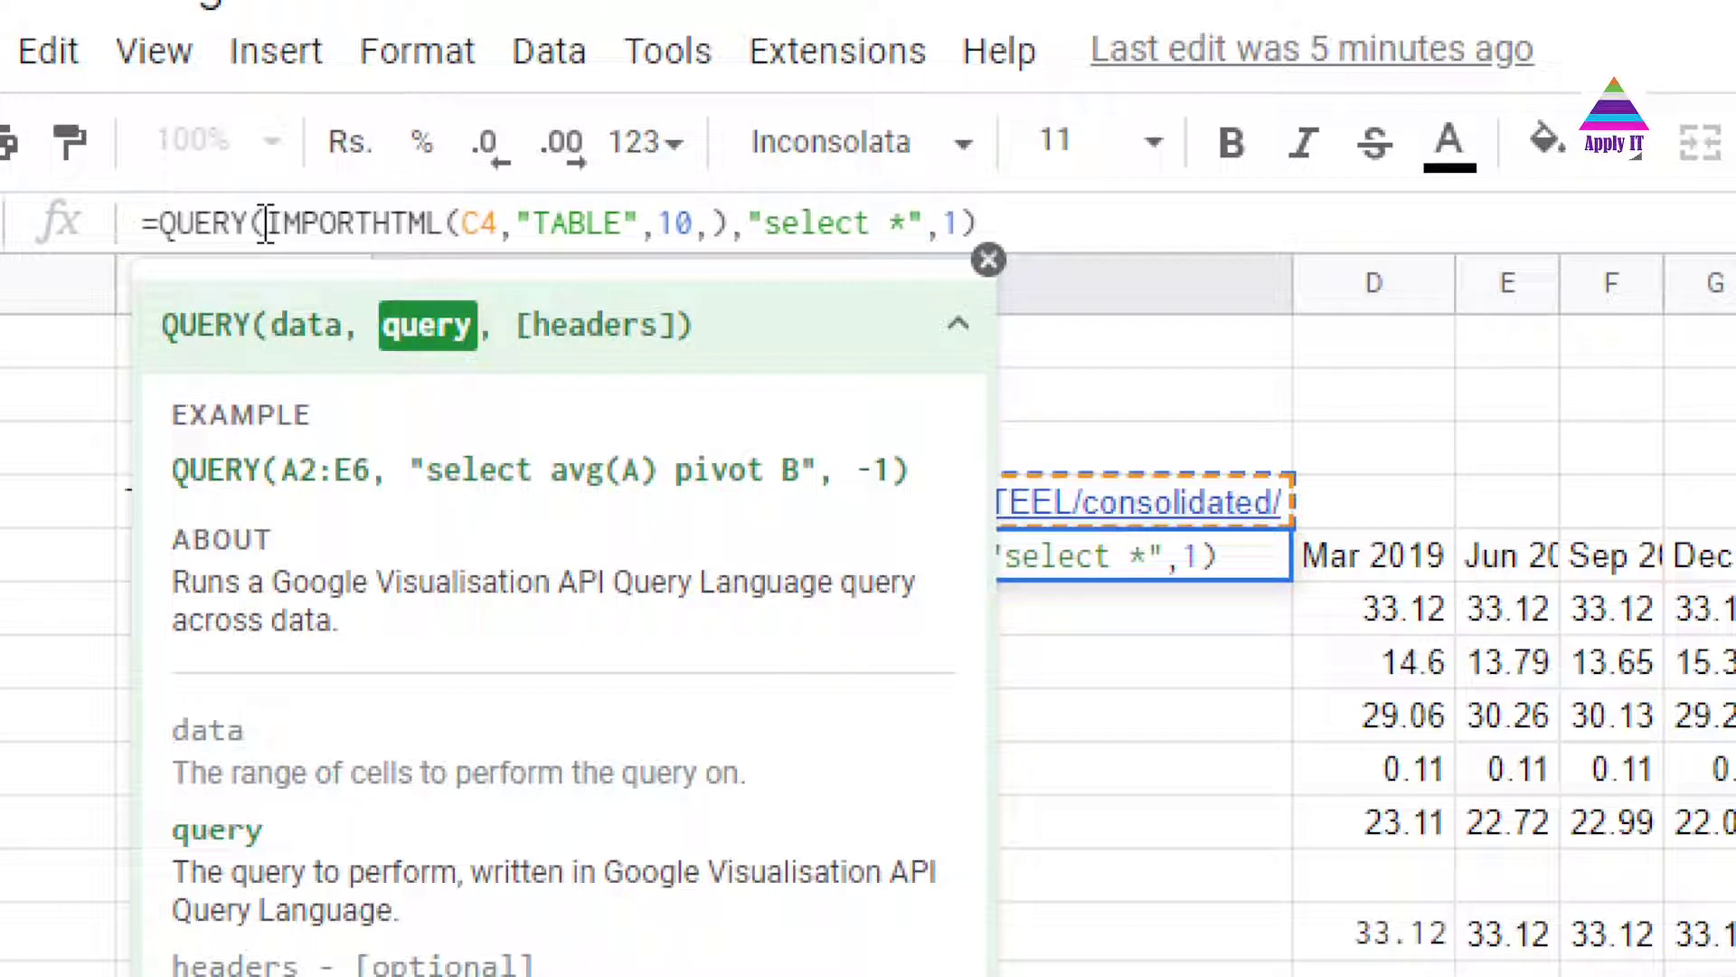
{"action": "key", "text": "shift+Right"}
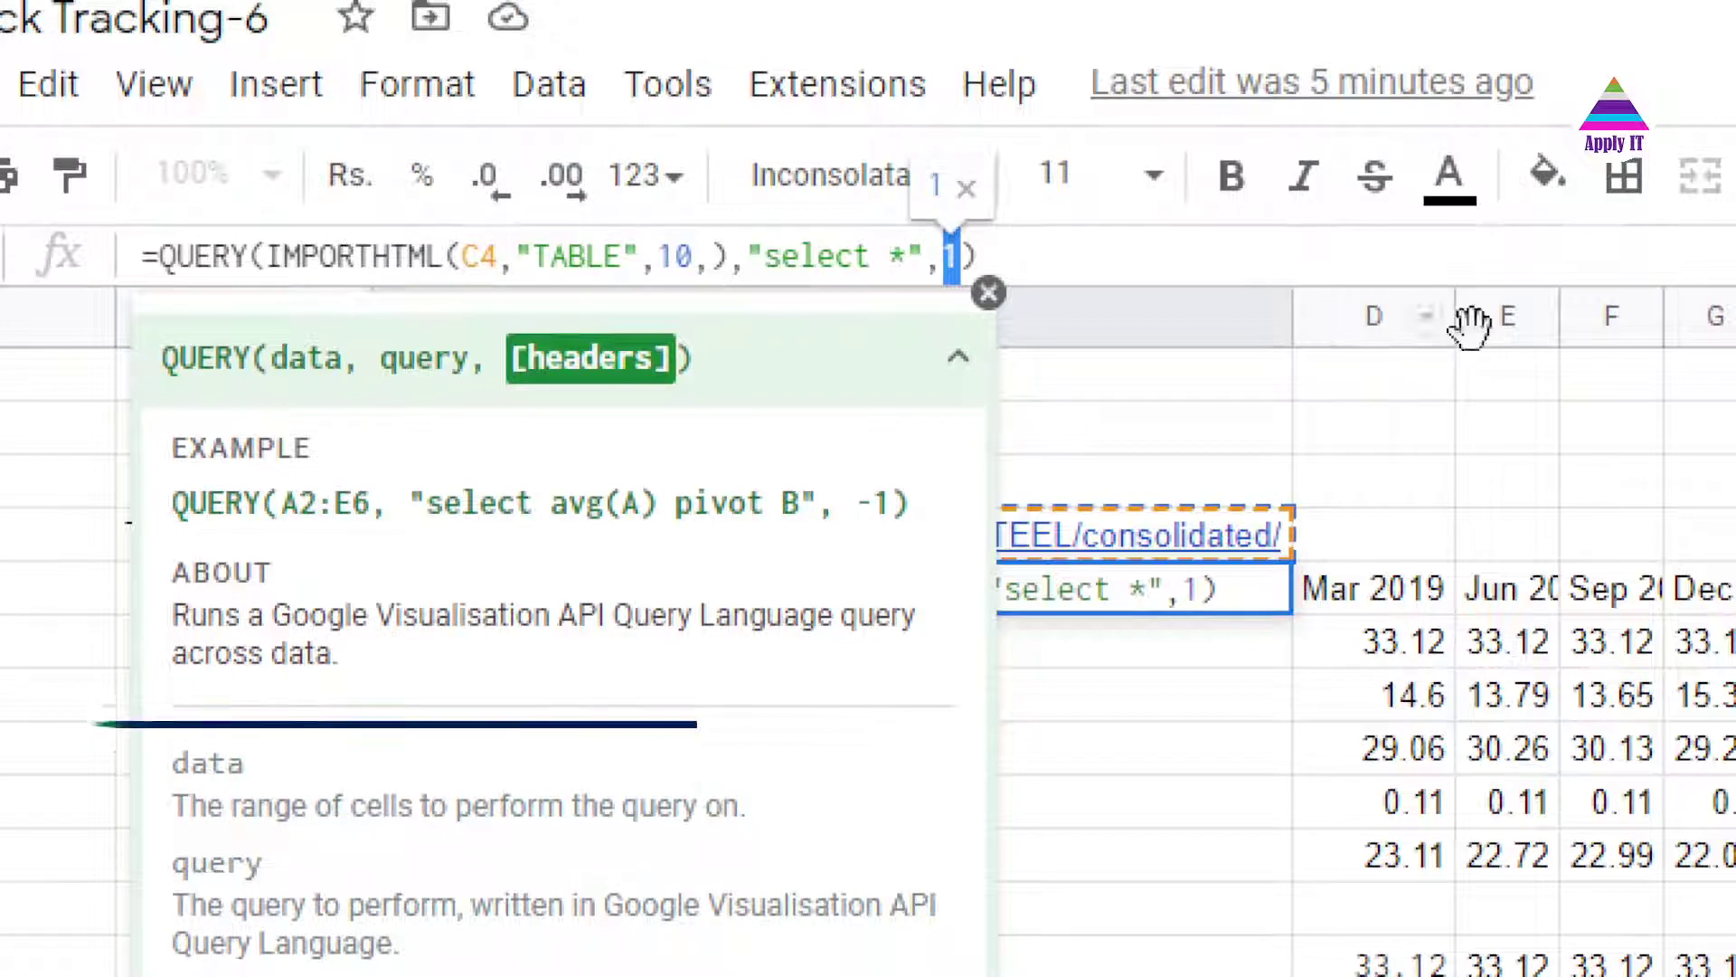
{"action": "key", "text": "End"}
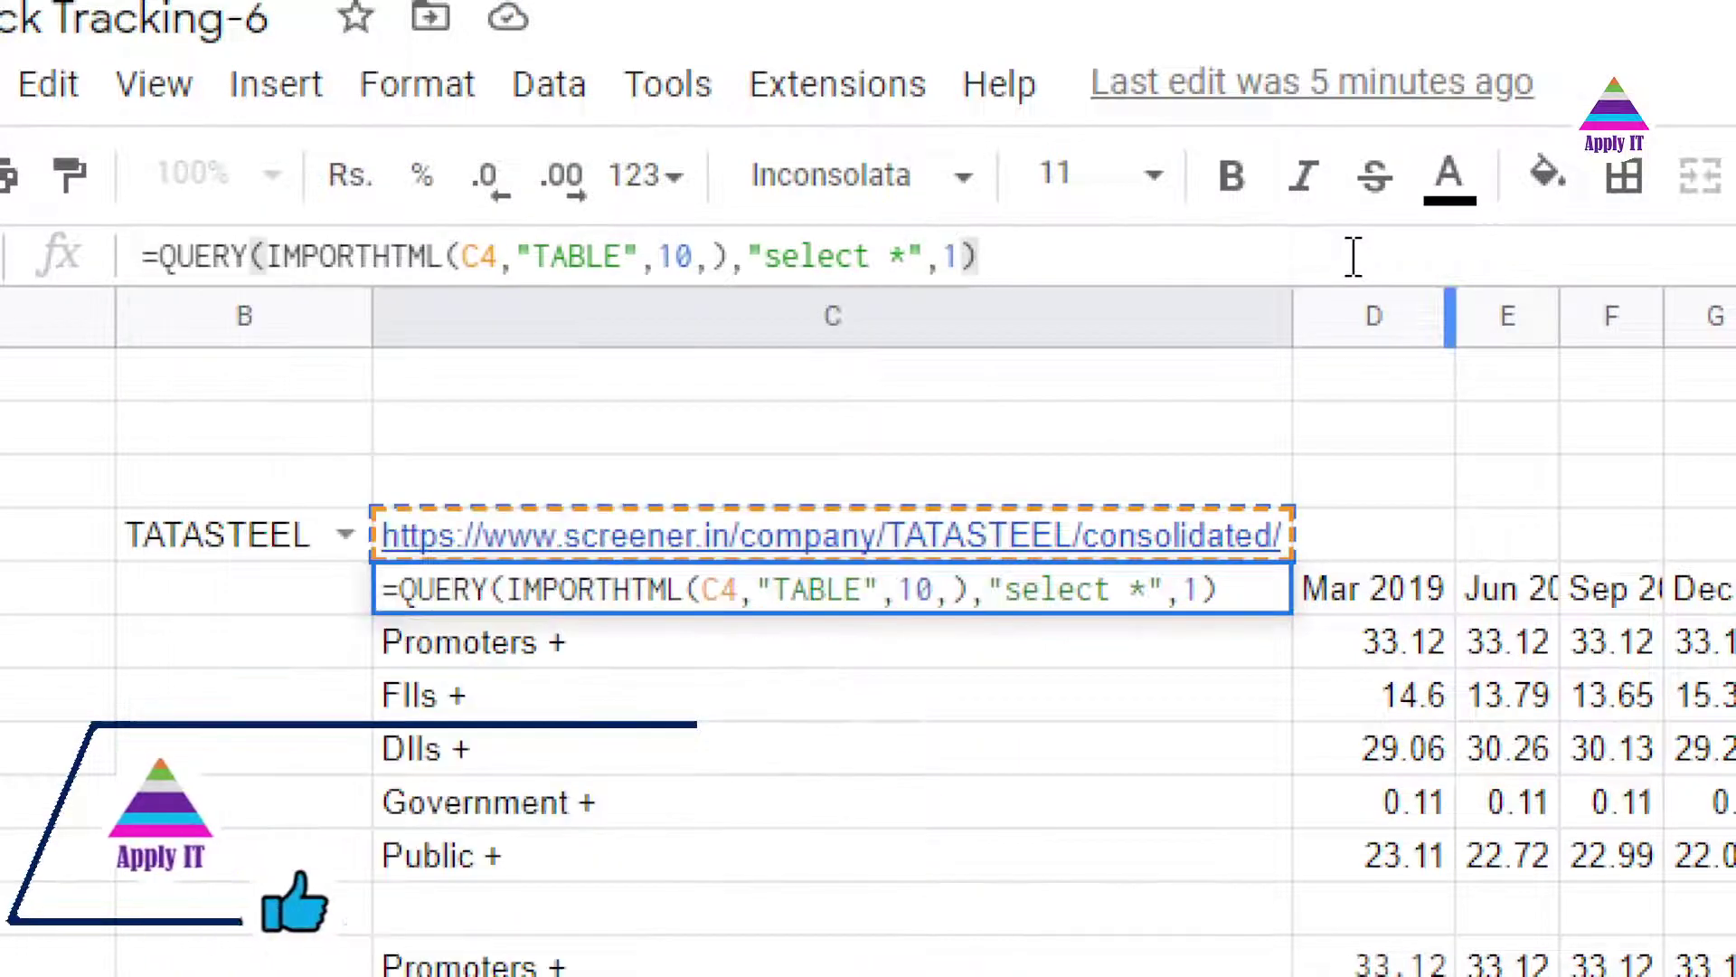
{"action": "key", "text": "Return"}
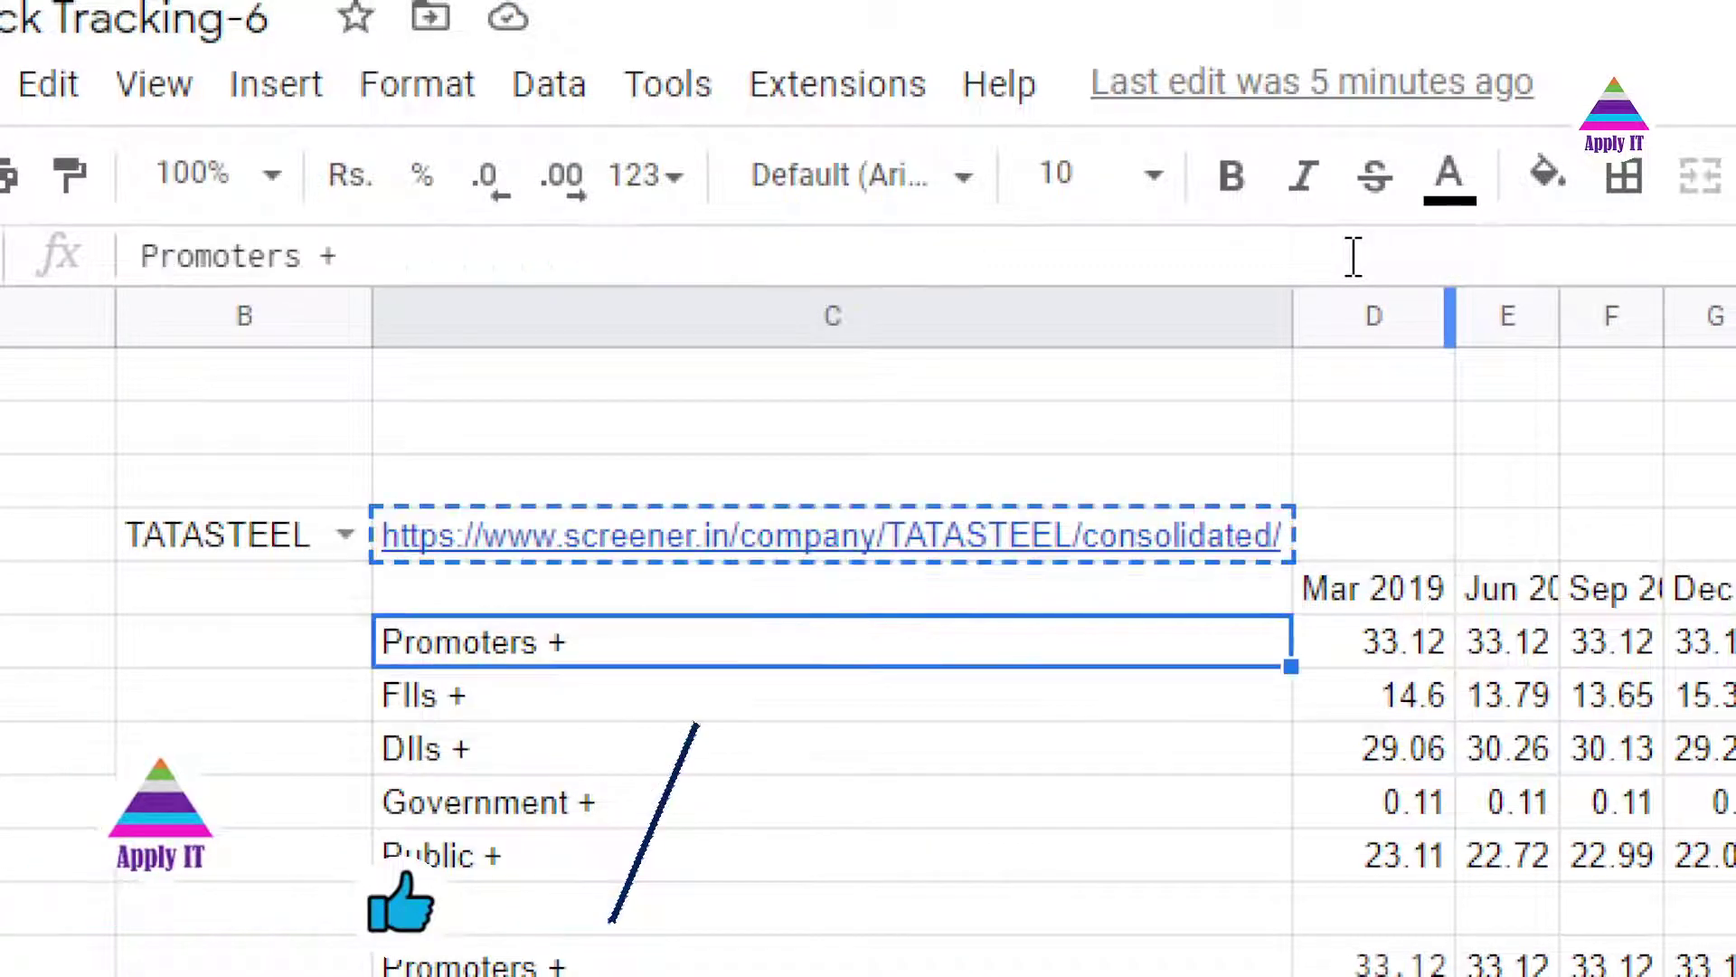
{"action": "key", "text": "Up"}
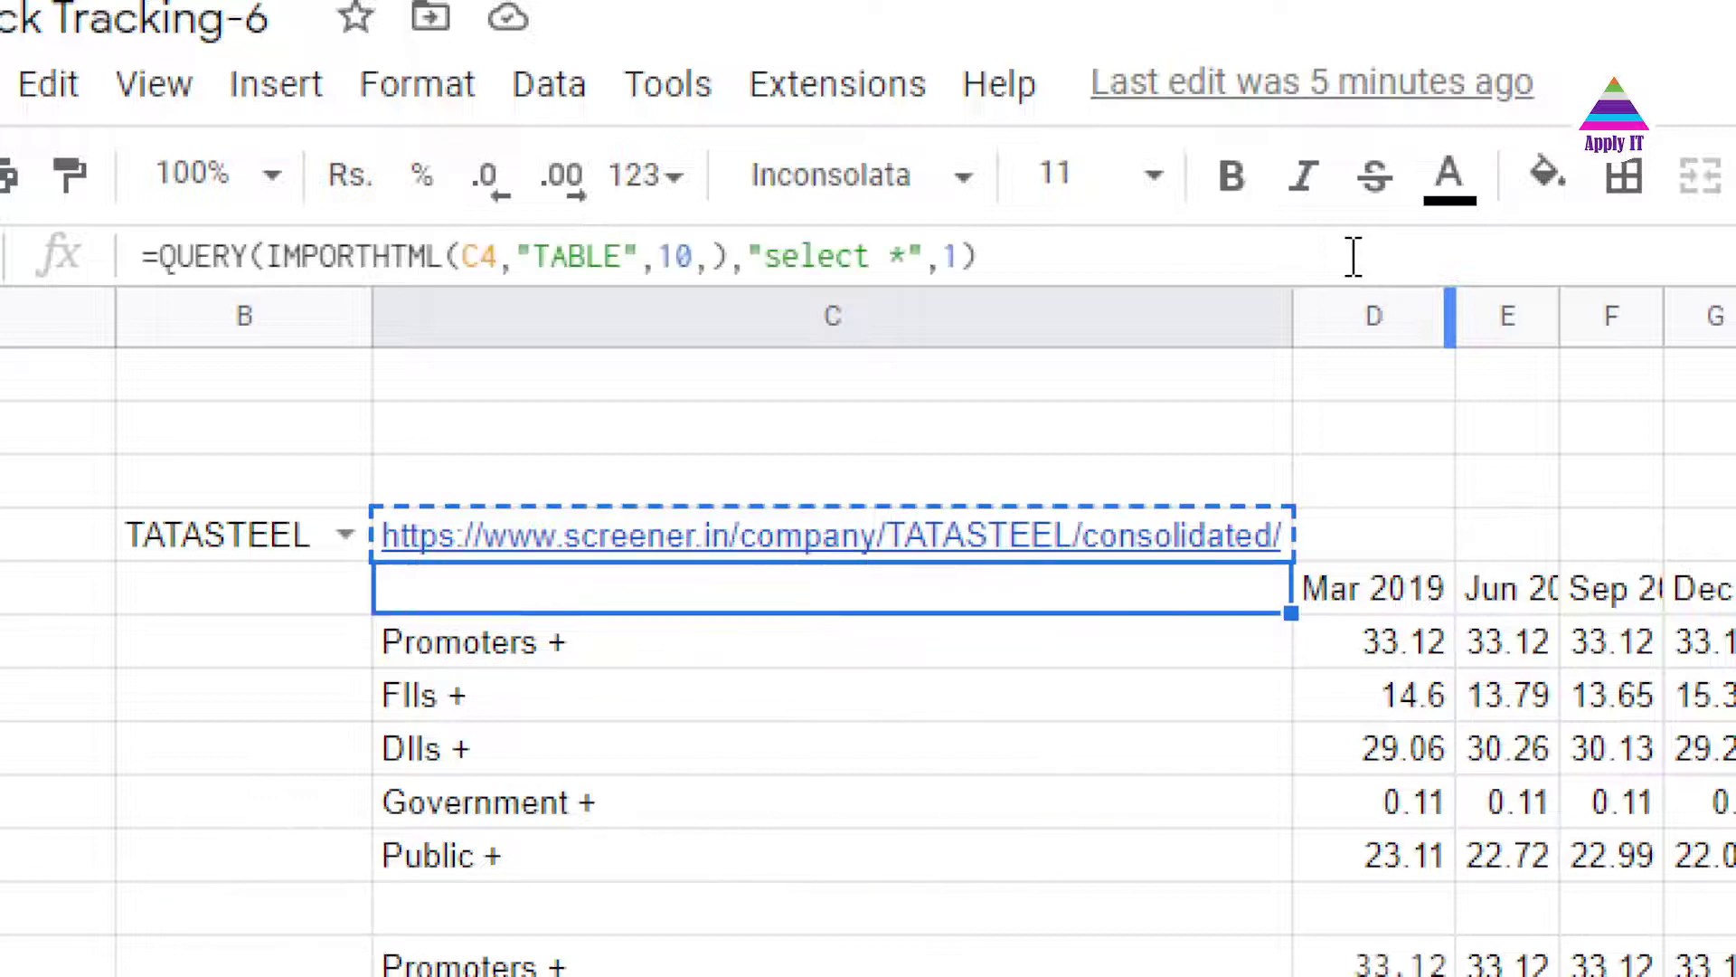
- Change the stock symbol in cell B4 to INFY using its validation list
{"action": "key", "text": "Right"}
{"action": "key", "text": "Left"}
{"action": "key", "text": "Left"}
{"action": "key", "text": "Up"}
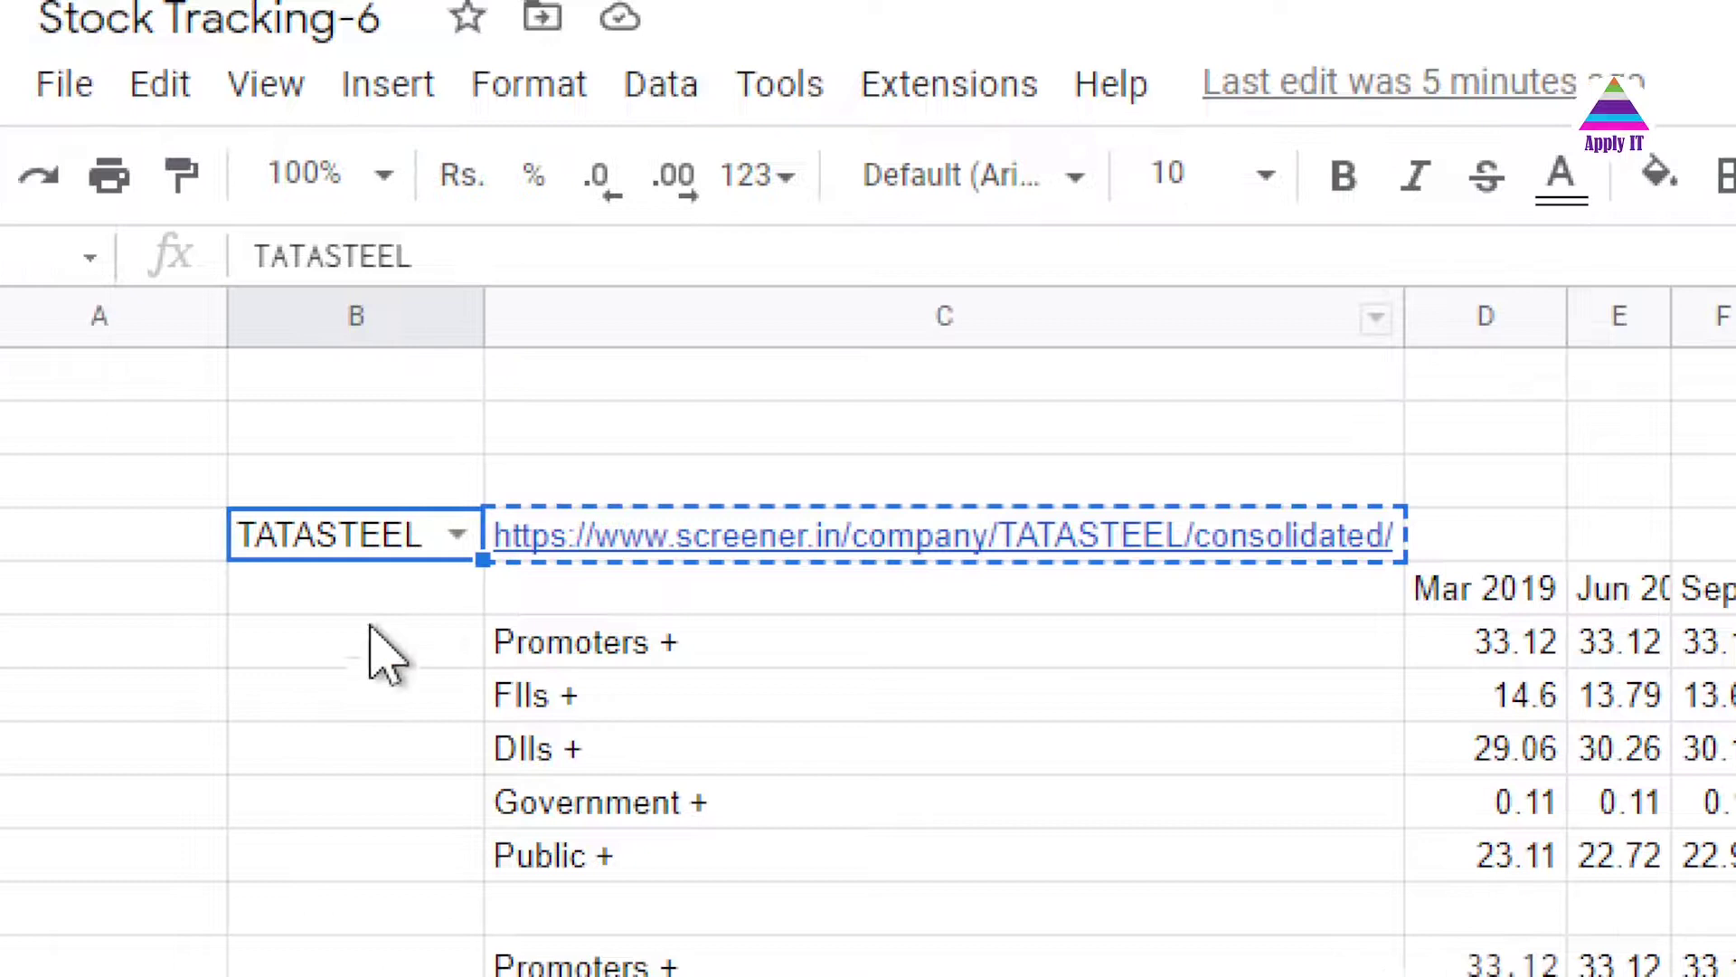
{"action": "left_click", "coordinate": [457, 535]}
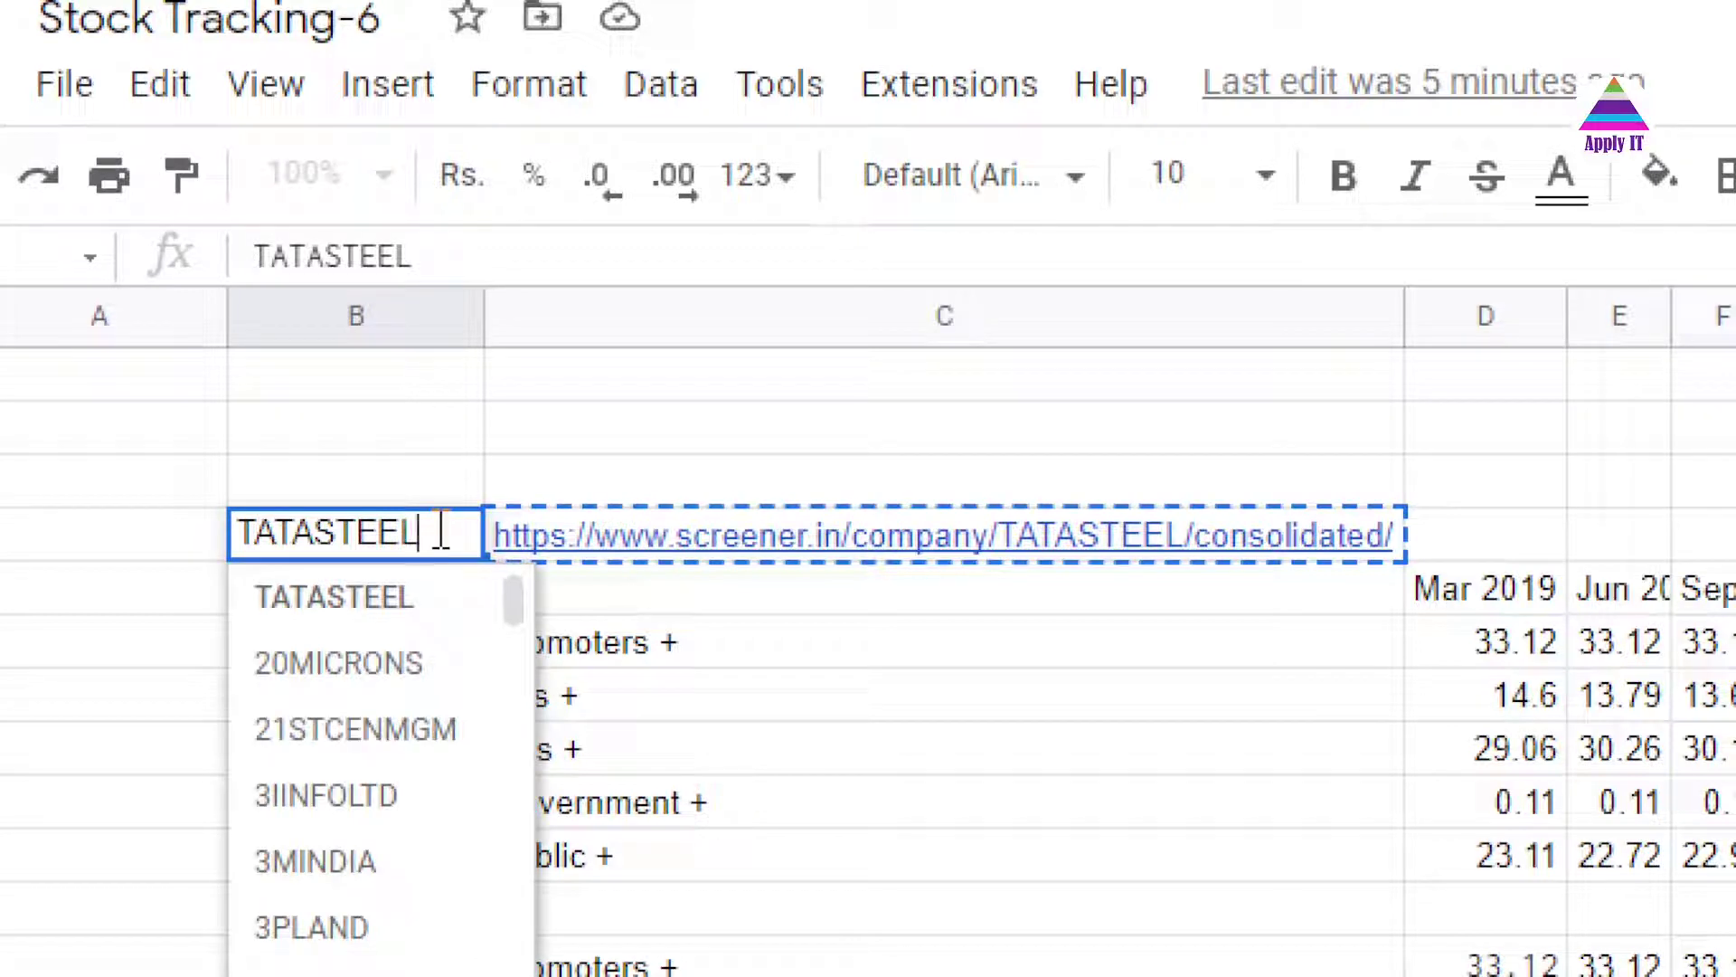
{"action": "key", "text": "ctrl+a"}
{"action": "key", "text": "BackSpace"}
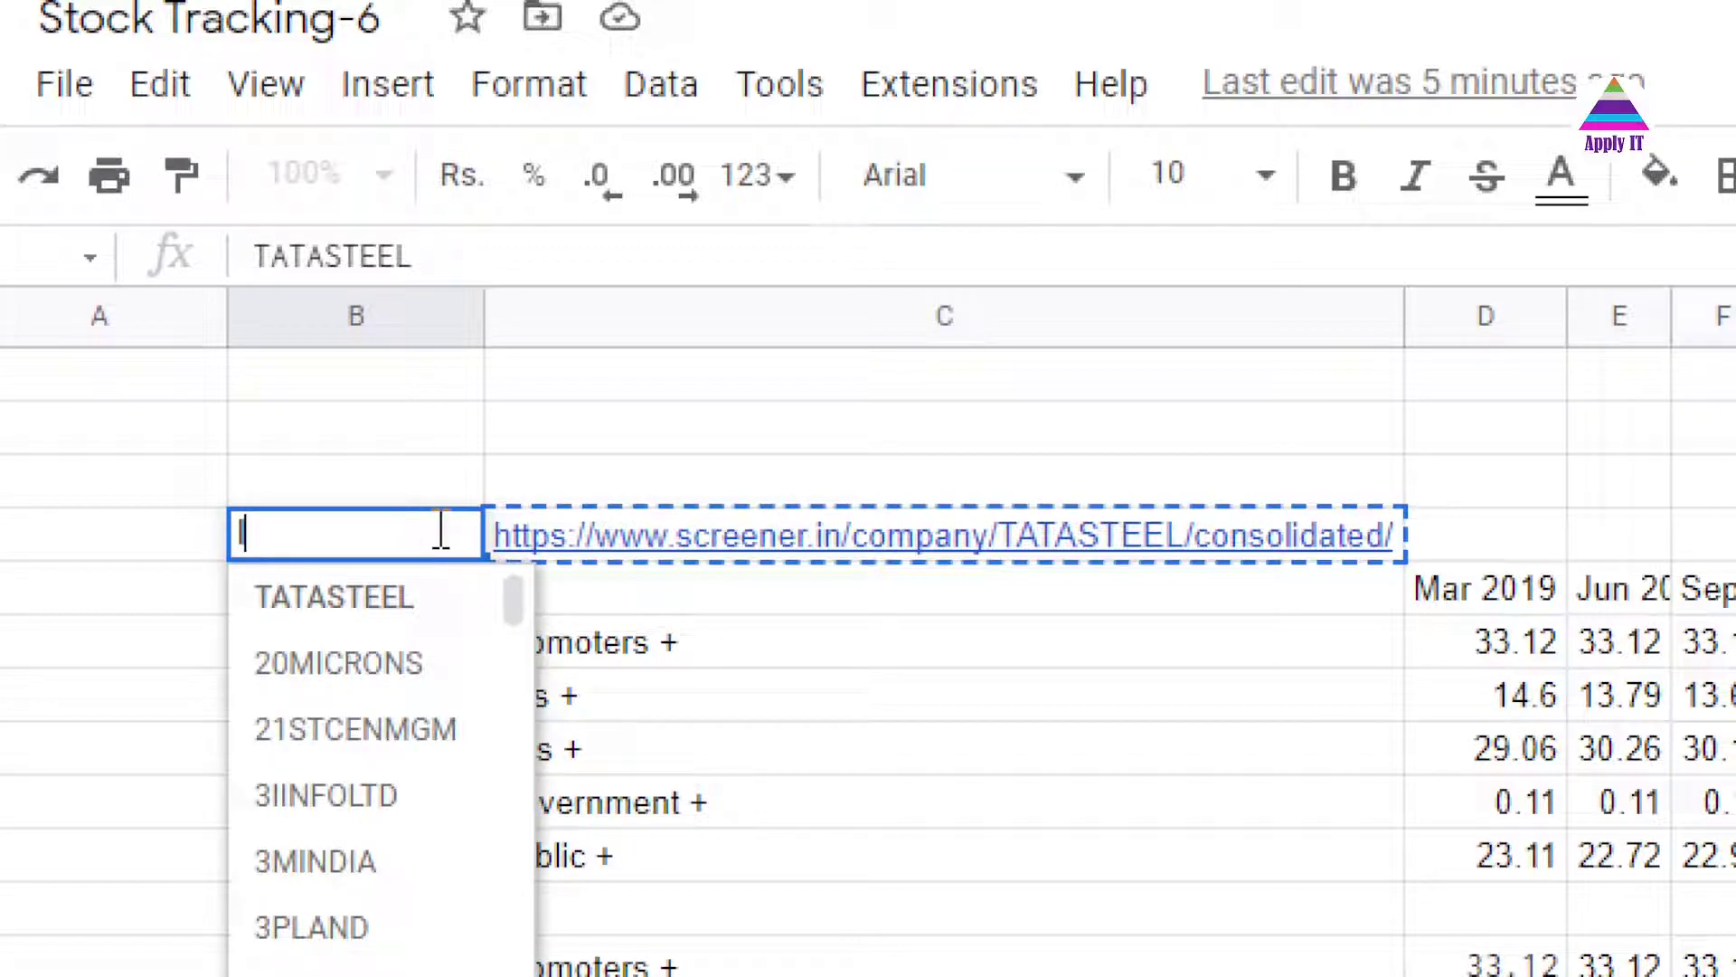
{"action": "type", "text": "INFY"}
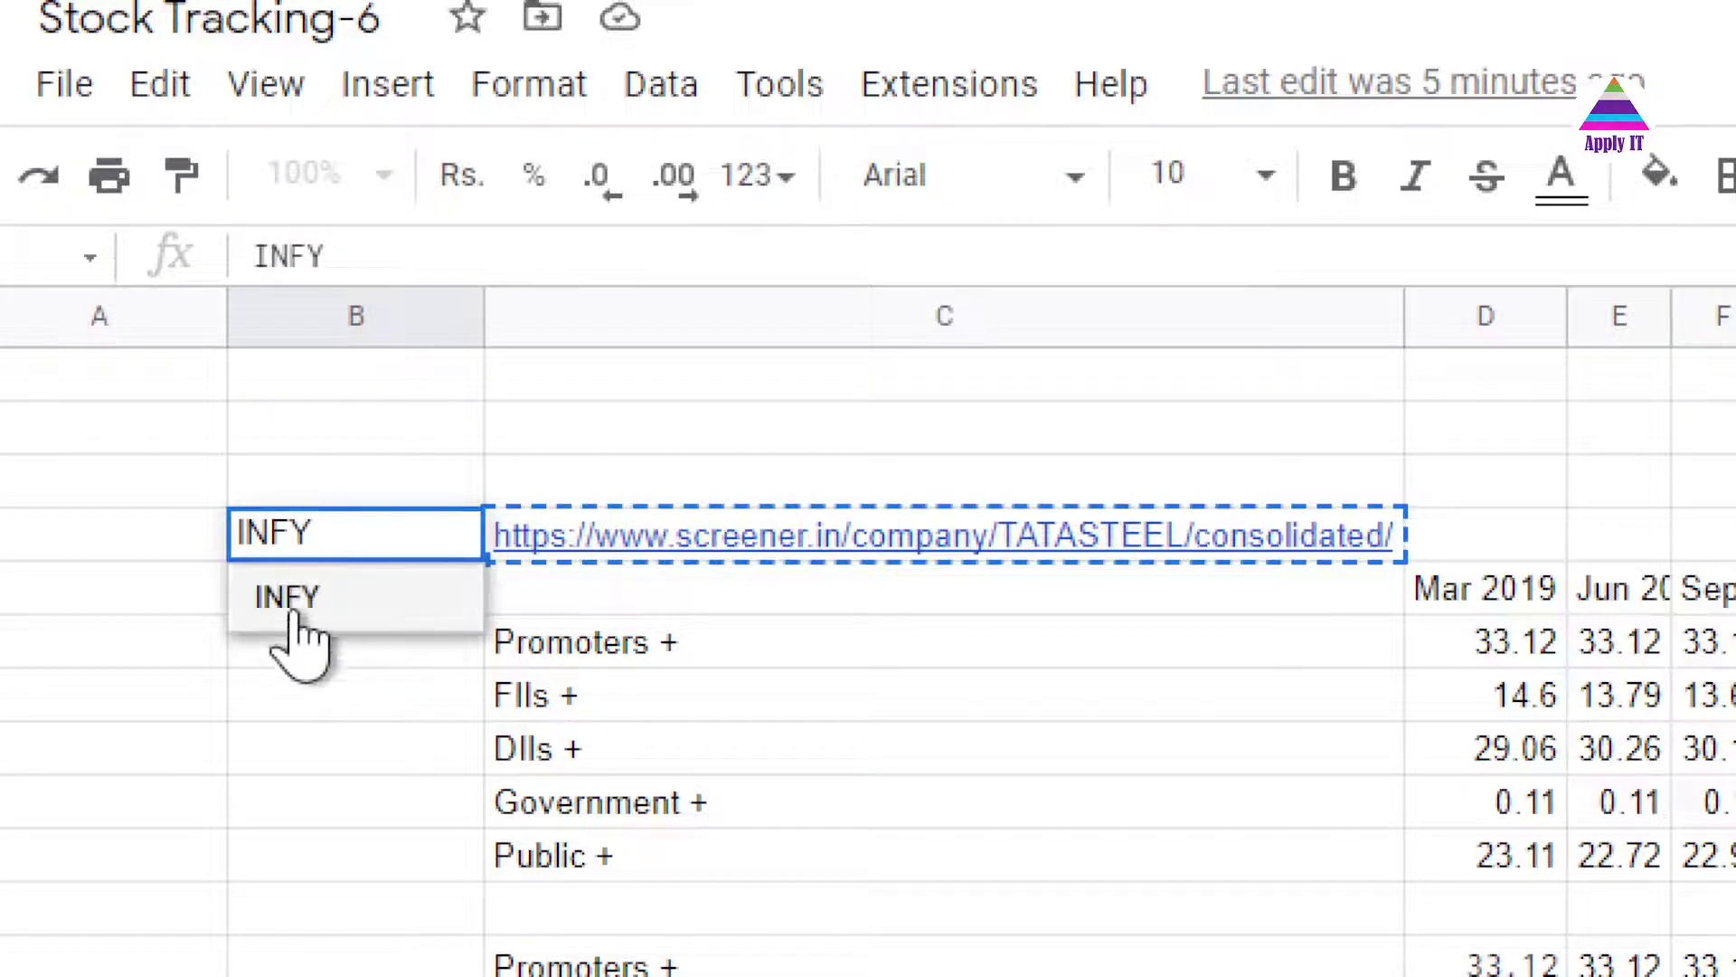
{"action": "left_click", "coordinate": [357, 614]}
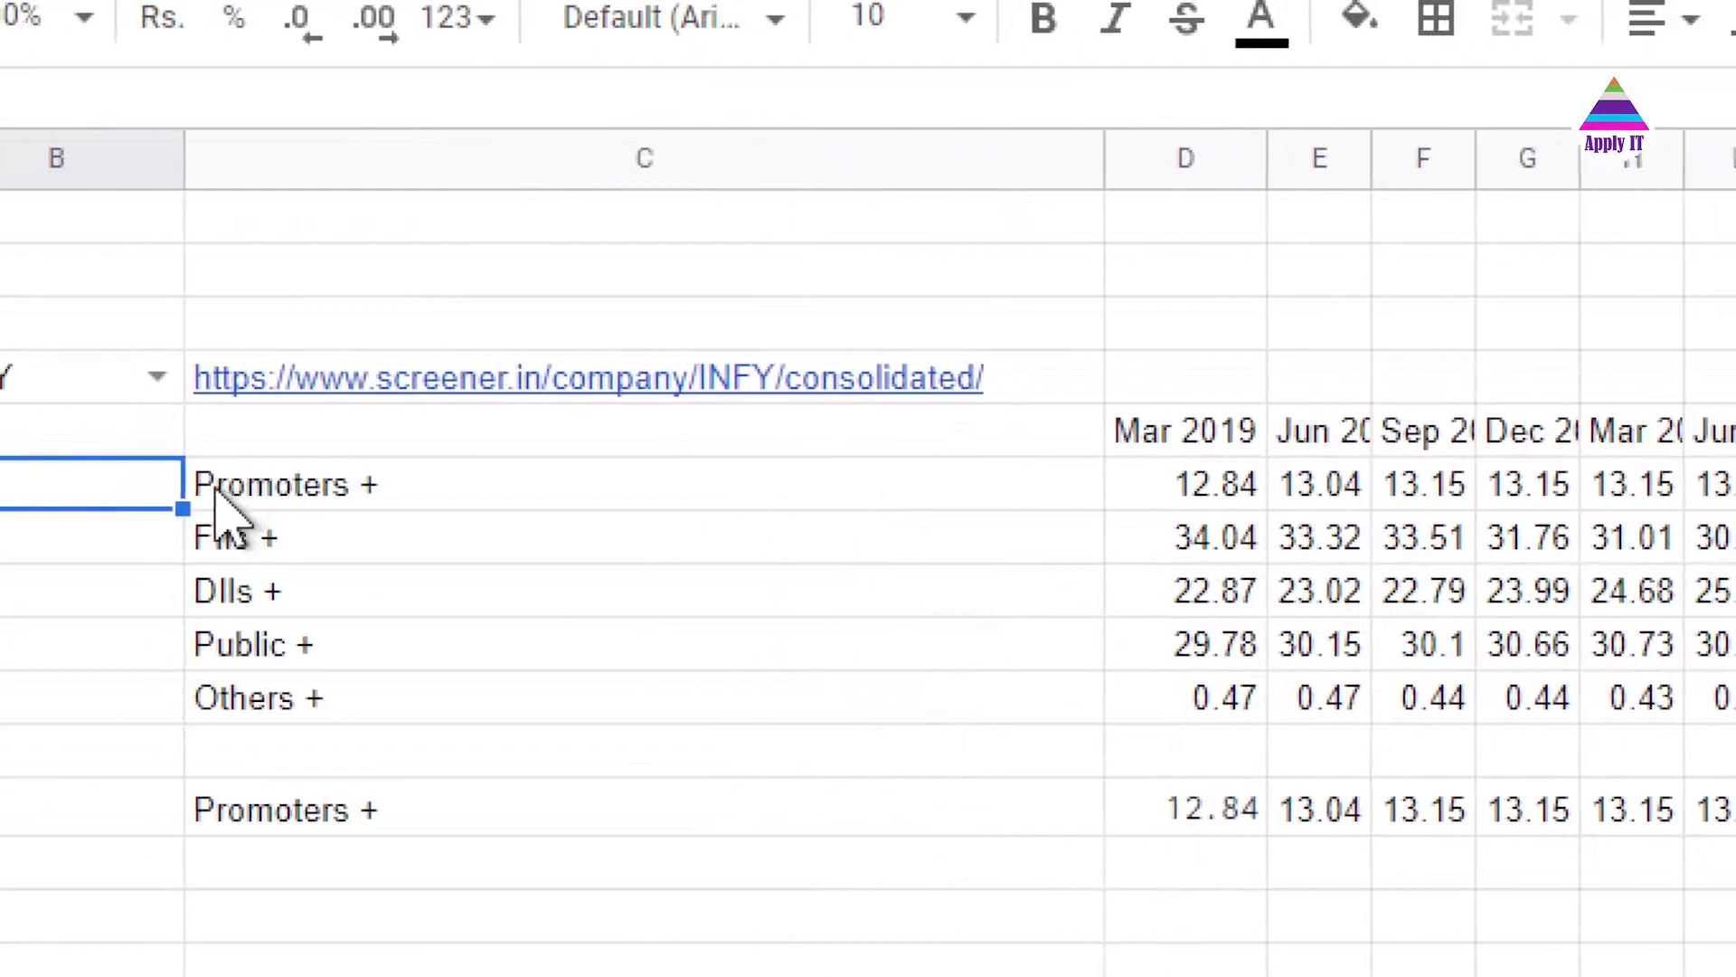
- Select the imported INFY shareholding table from cell C5 down to the Others row and review its quarterly columns
{"action": "left_click", "coordinate": [301, 443]}
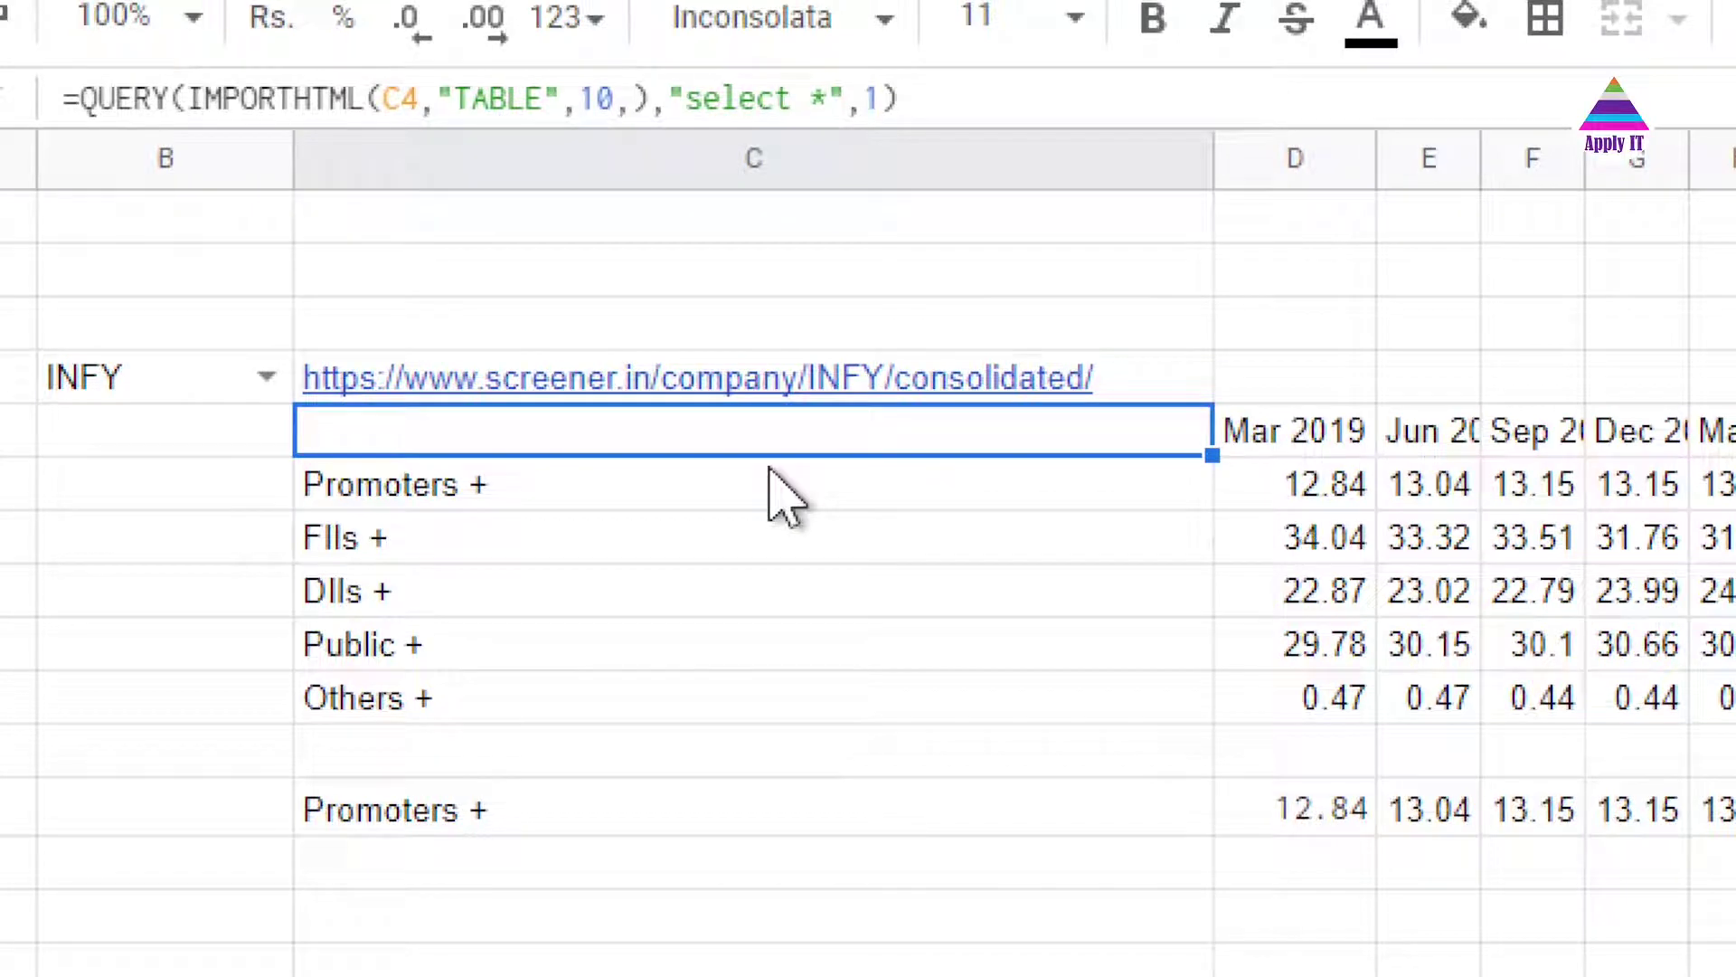
{"action": "key", "text": "shift+Down"}
{"action": "key", "text": "shift+Down"}
{"action": "key", "text": "shift+Down"}
{"action": "key", "text": "shift+Down"}
{"action": "key", "text": "shift+Down"}
{"action": "key", "text": "shift+Right"}
{"action": "key", "text": "shift+Right"}
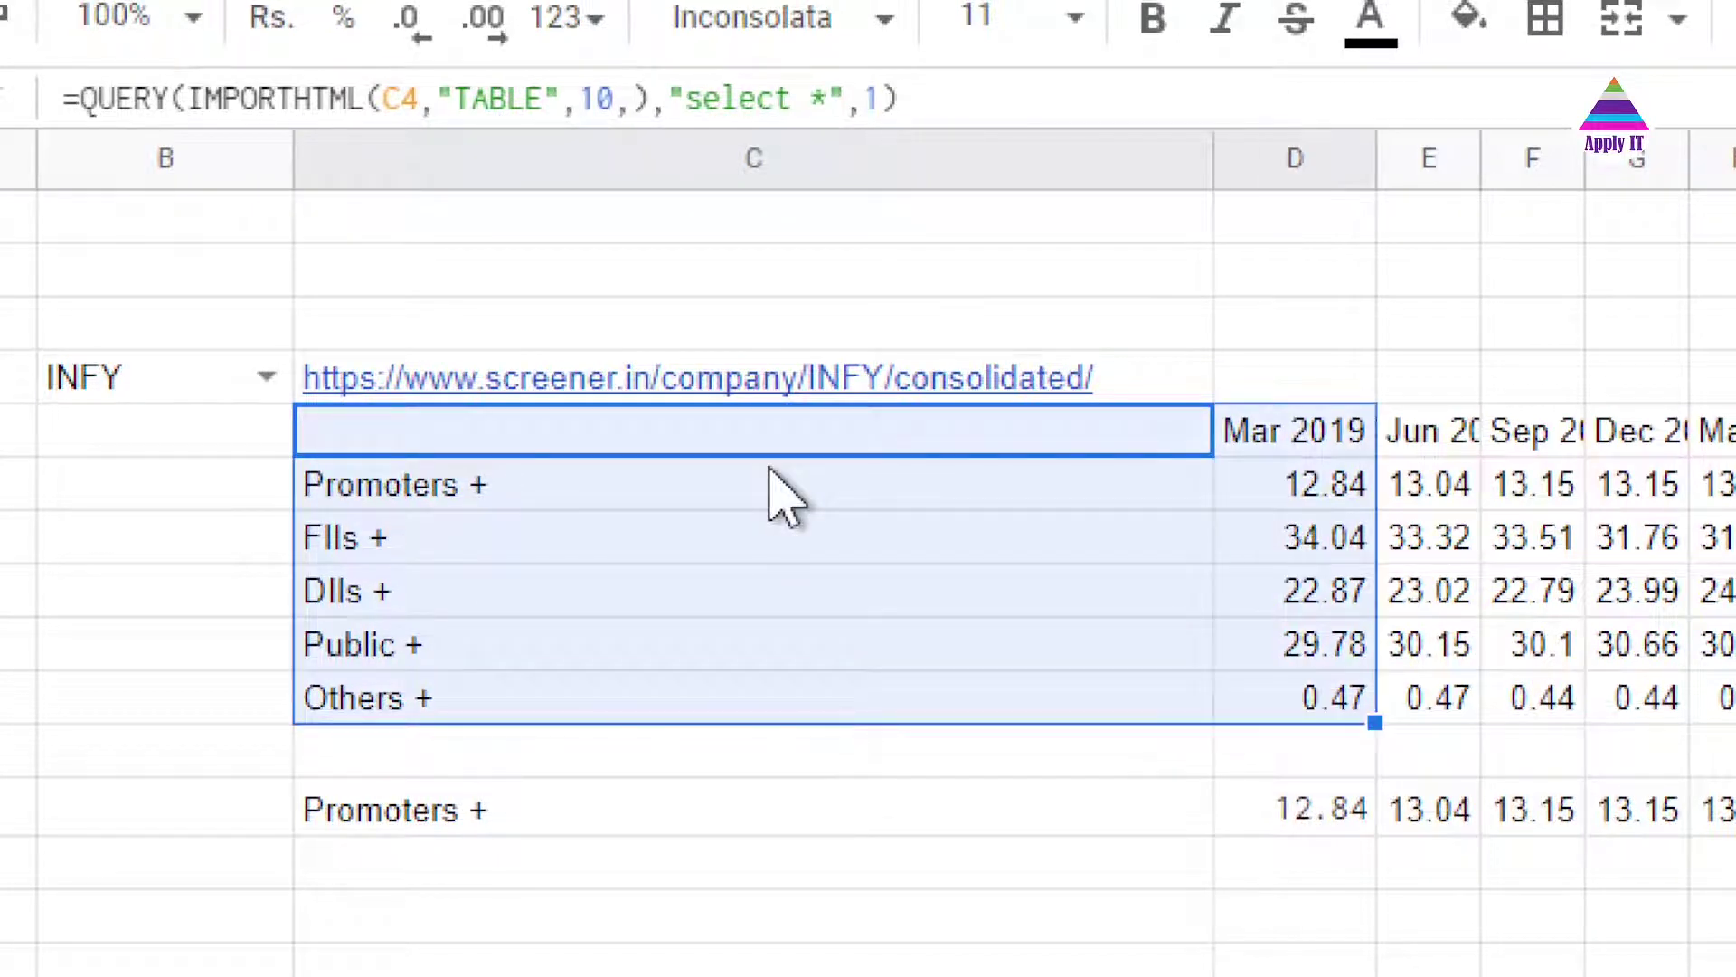
{"action": "key", "text": "shift+Right"}
{"action": "key", "text": "shift+Right"}
{"action": "key", "text": "shift+Right"}
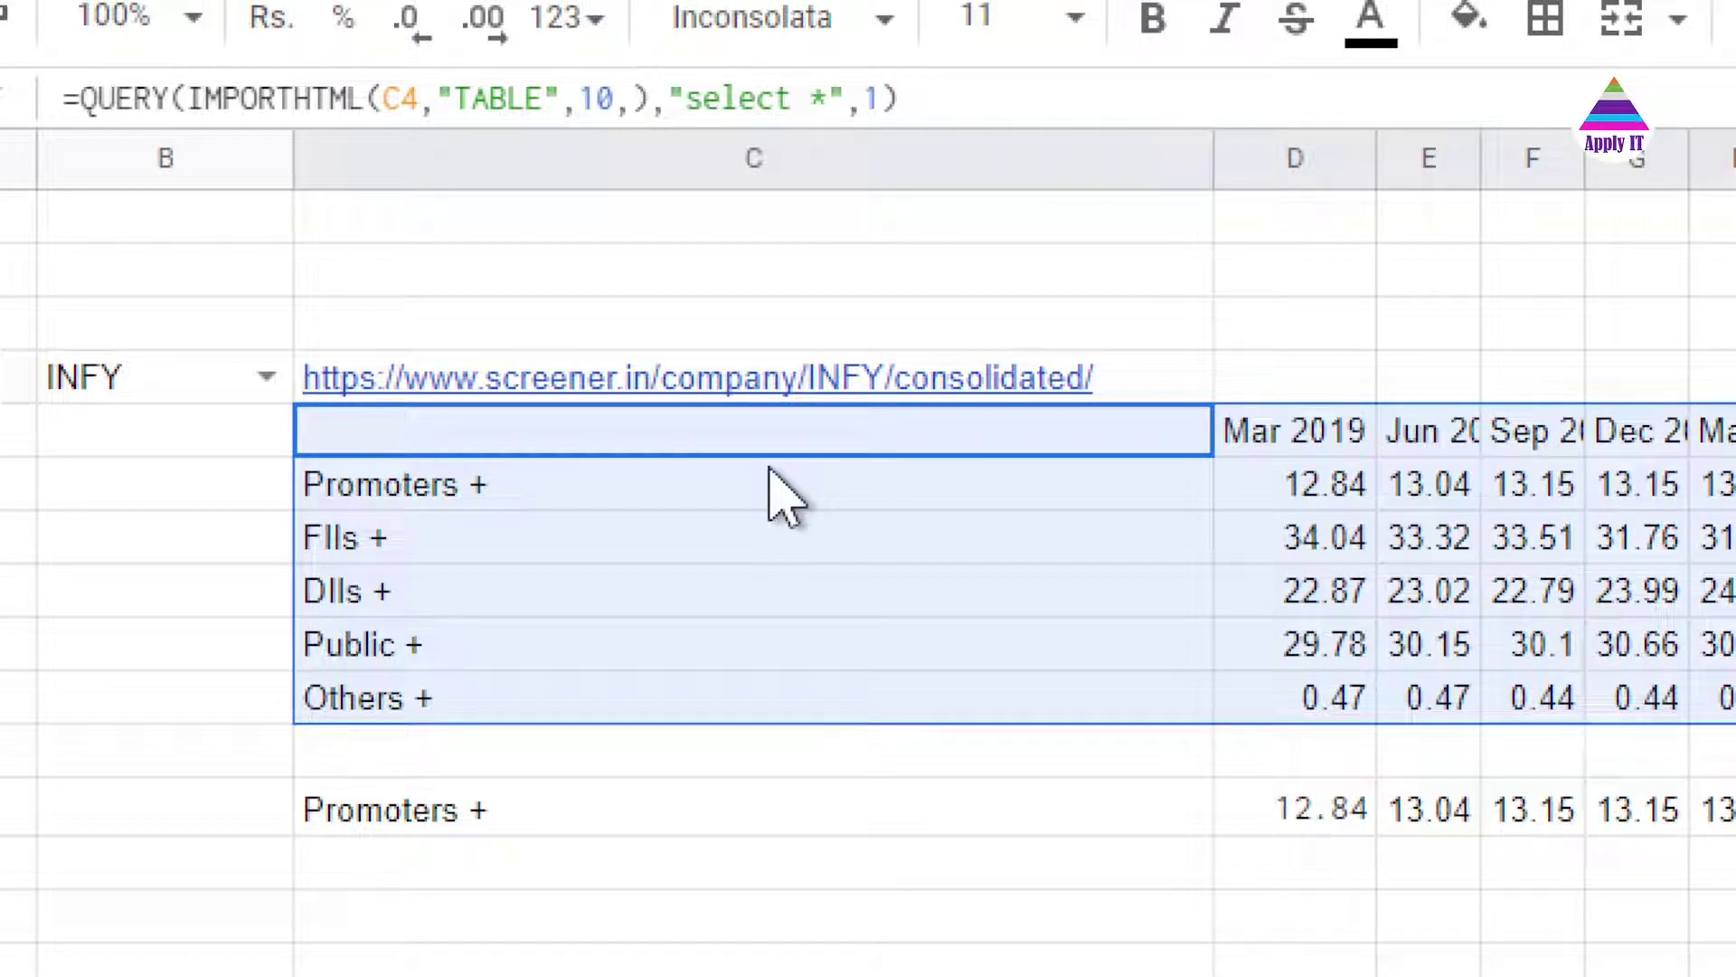
{"action": "scroll", "coordinate": [1535, 515], "scroll_direction": "right", "scroll_amount": 2}
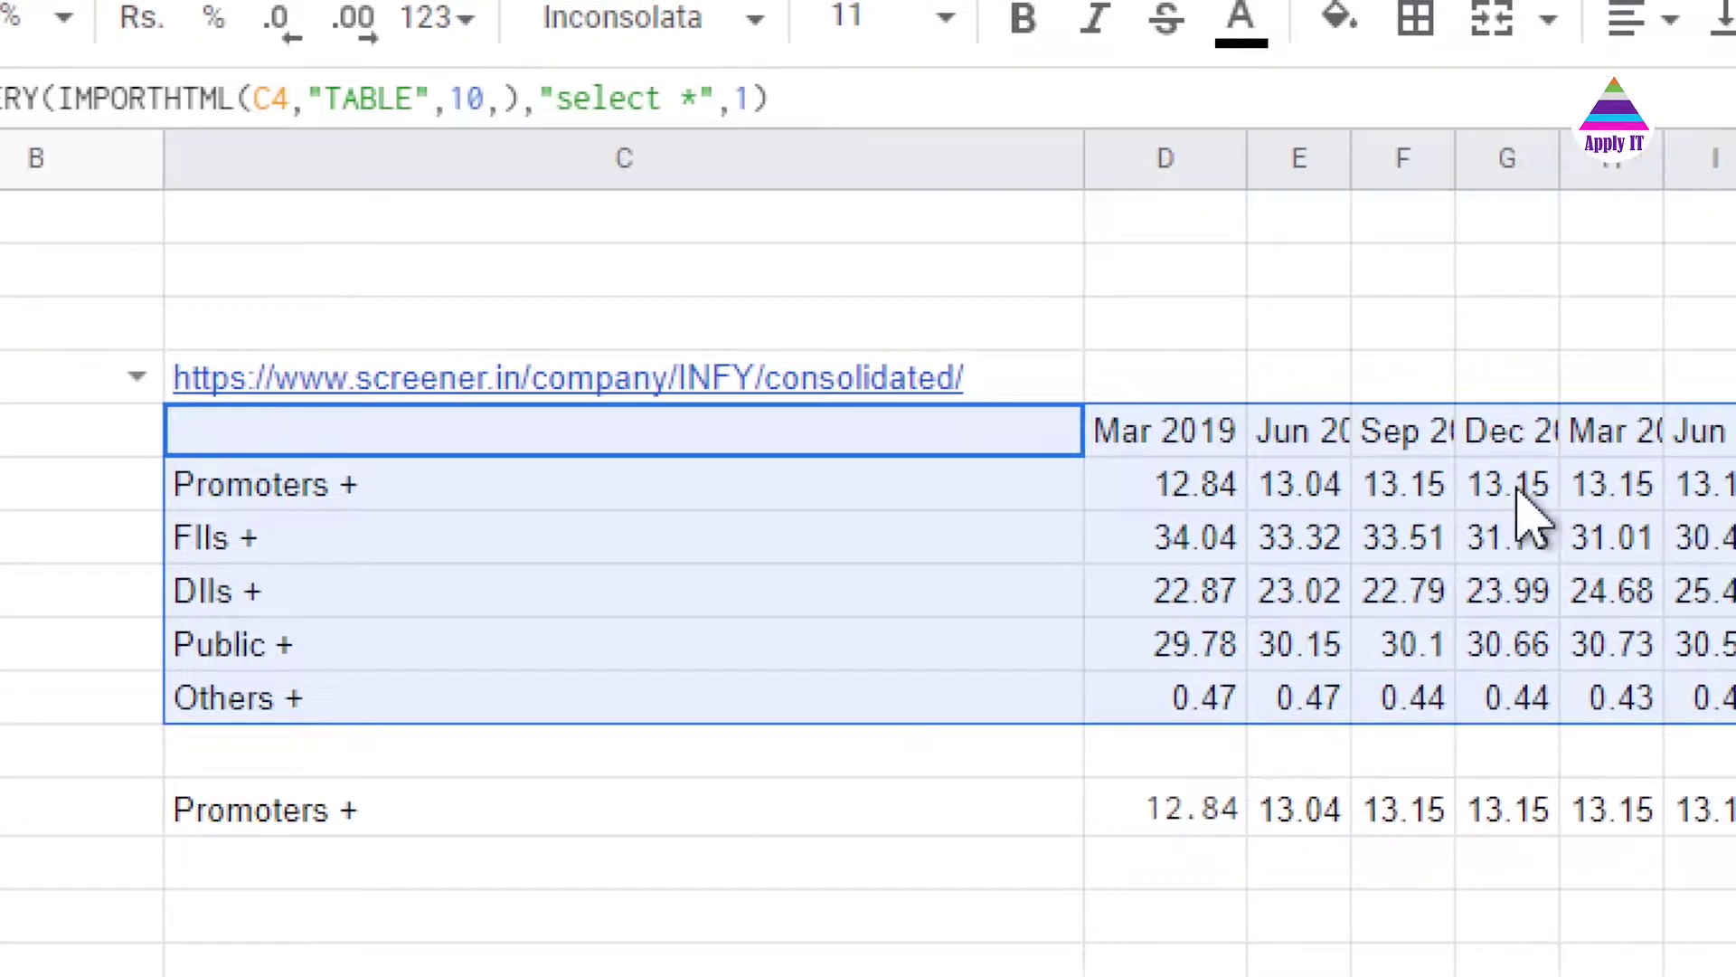
- Review the imported INFY shareholding rows and examine the "select *" query argument in cell C5's formula
{"action": "scroll", "coordinate": [1514, 488], "scroll_direction": "right", "scroll_amount": 10}
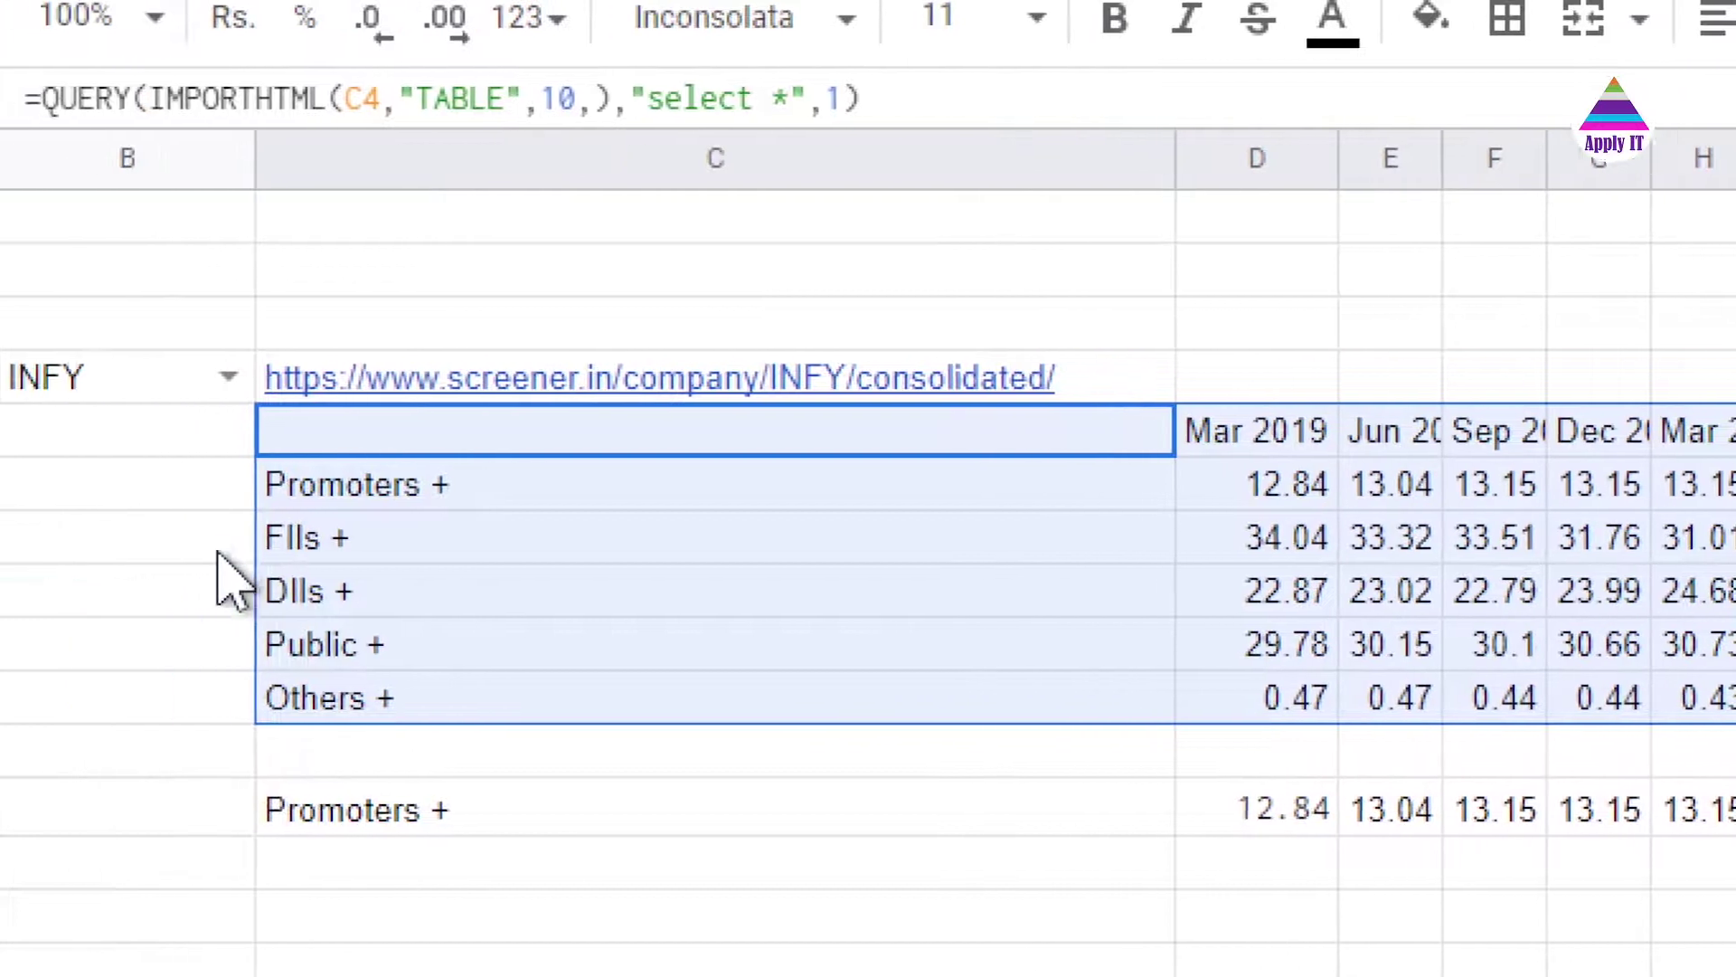
{"action": "left_click", "coordinate": [378, 502]}
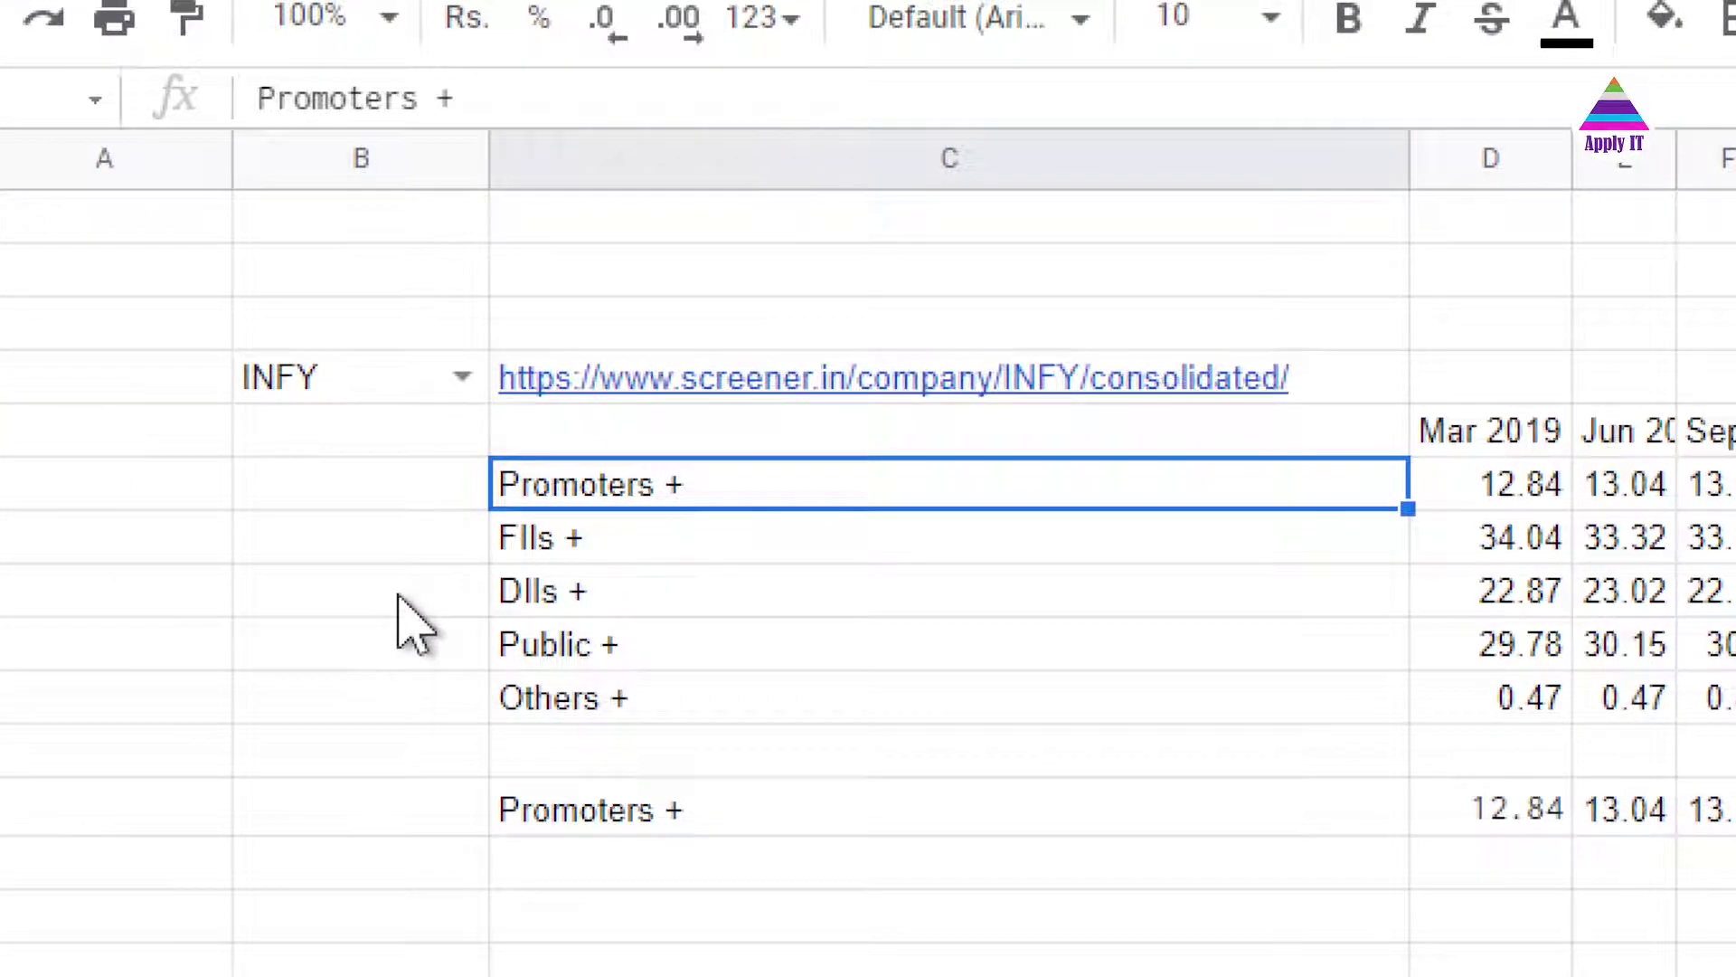
{"action": "left_click", "coordinate": [542, 441]}
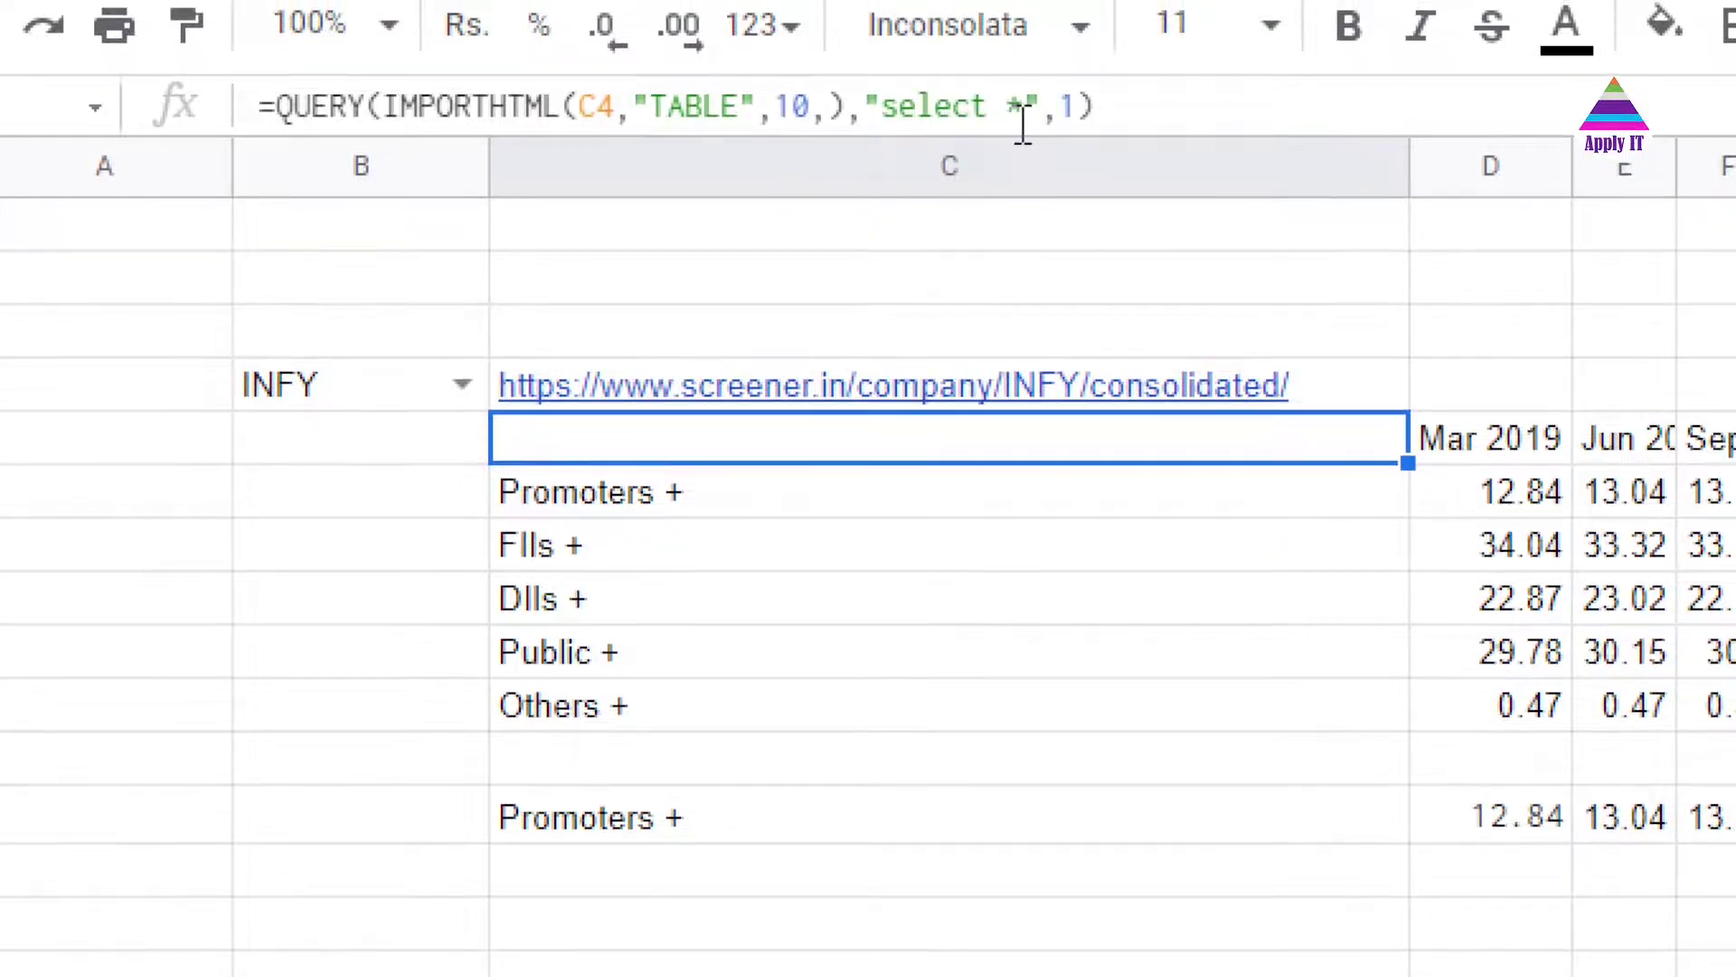
{"action": "left_click", "coordinate": [1025, 120]}
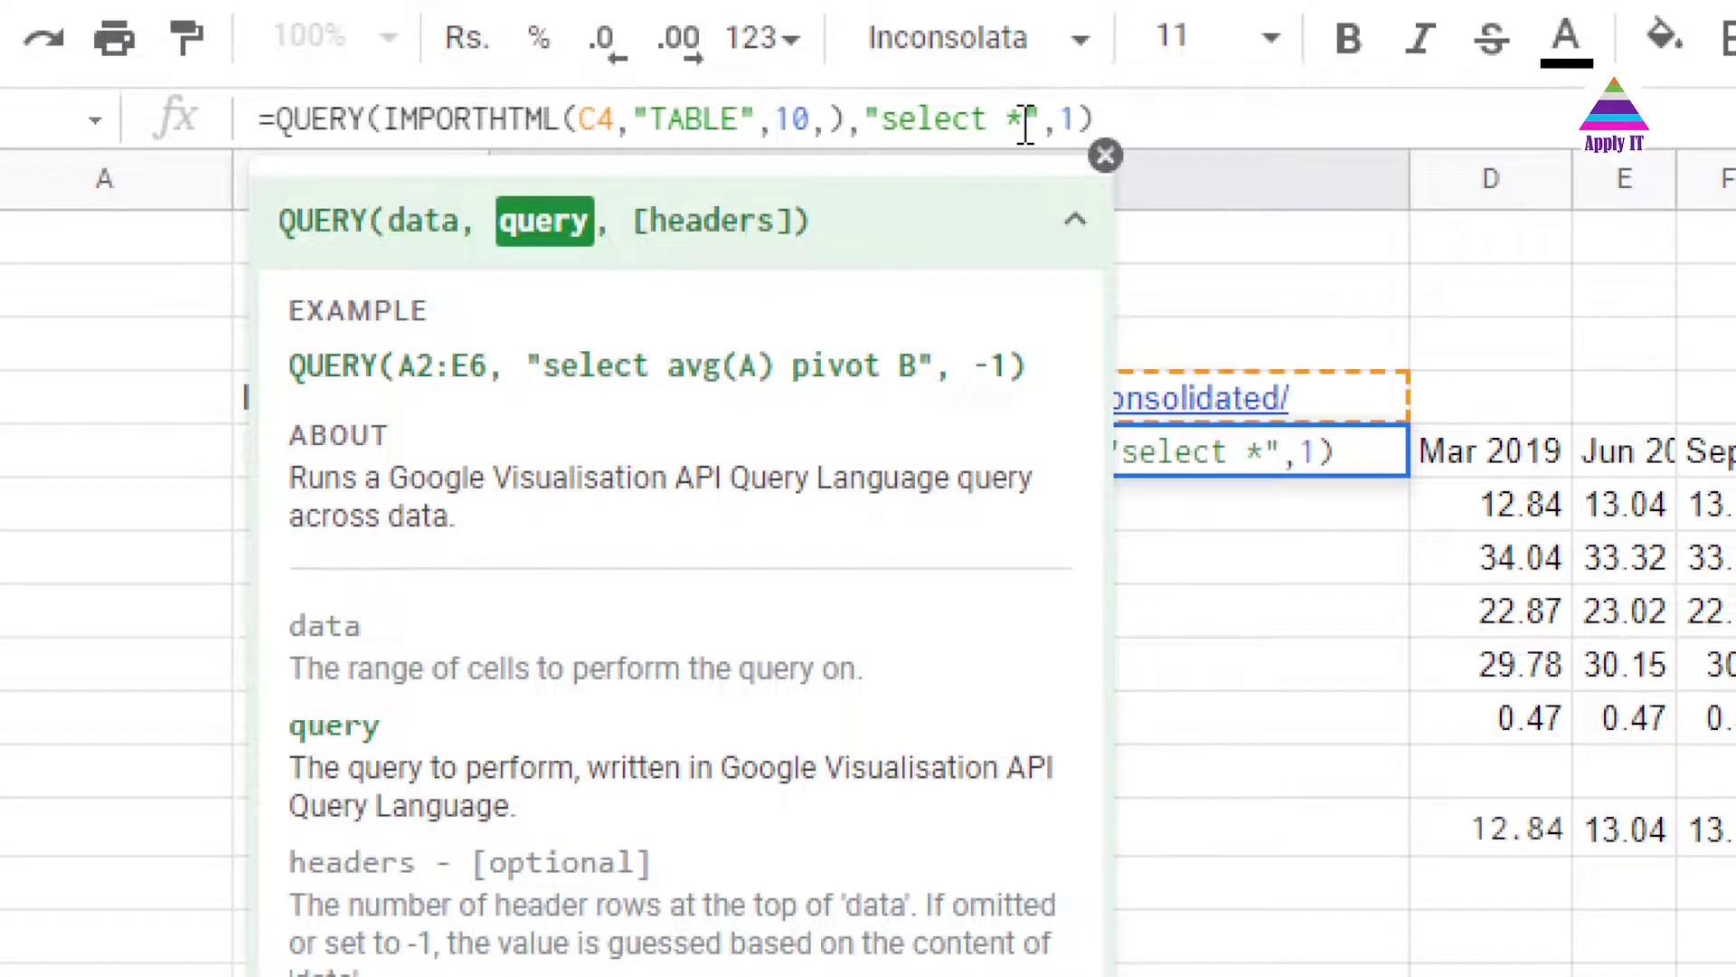
{"action": "key", "text": "Escape"}
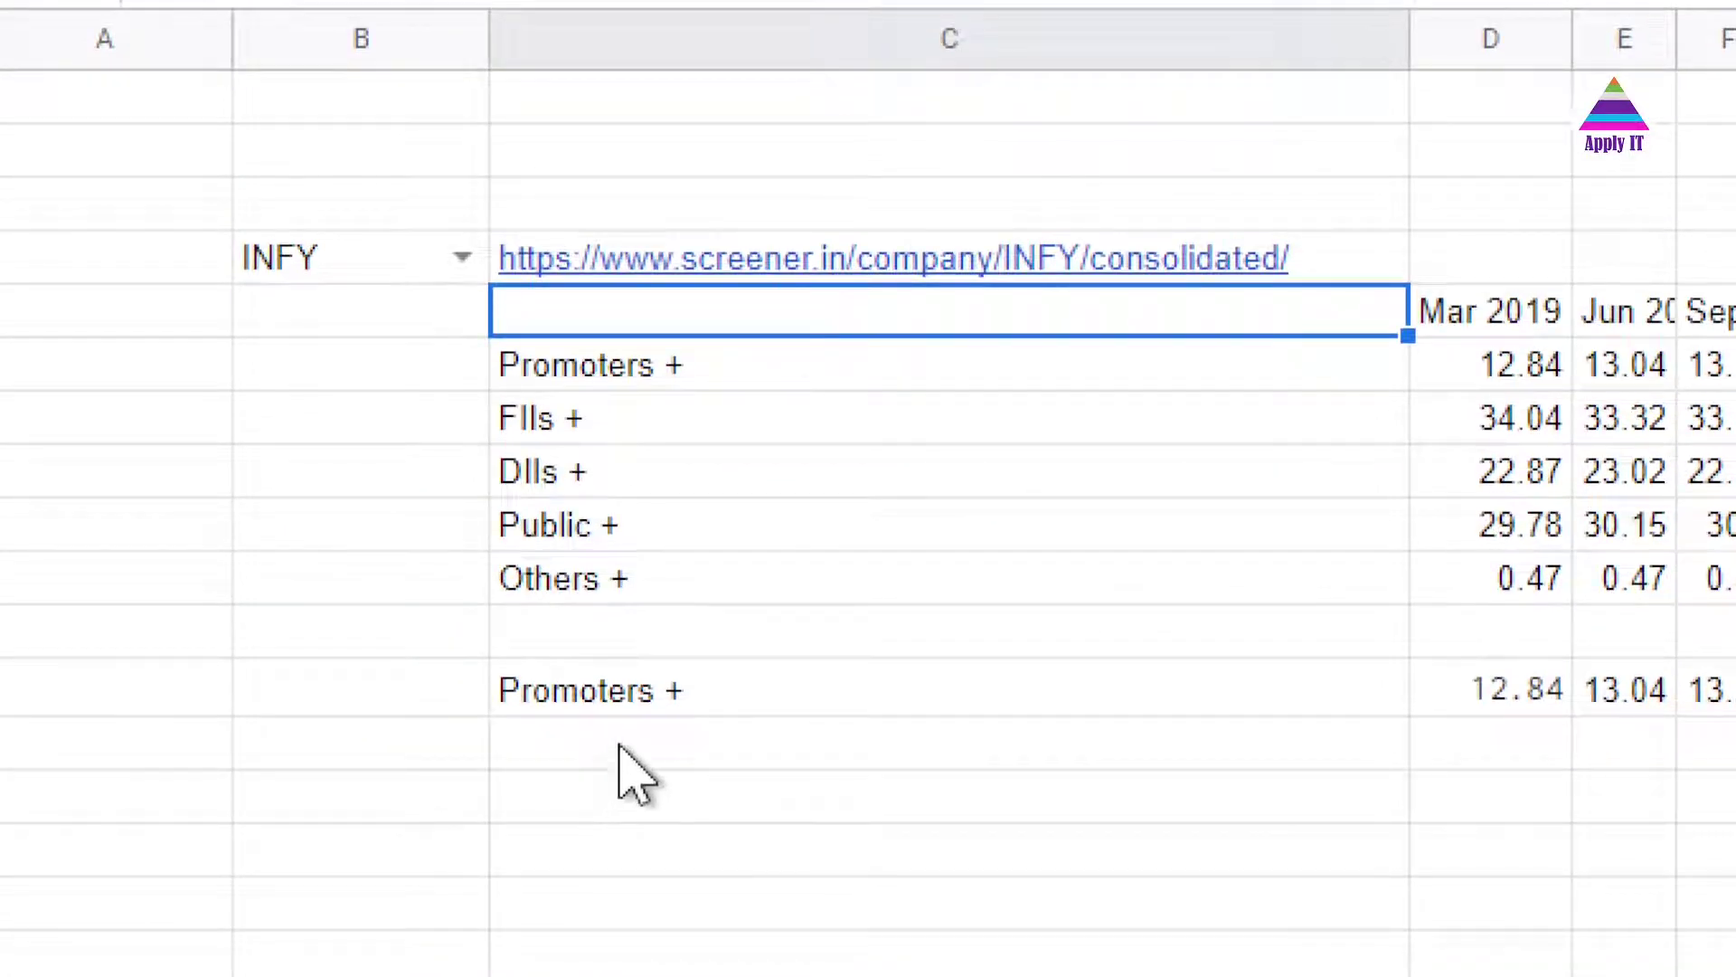
- Examine the where Col1='Promoters +' condition in cell C12's QUERY formula, leaving the formula as it is
{"action": "left_click", "coordinate": [635, 689]}
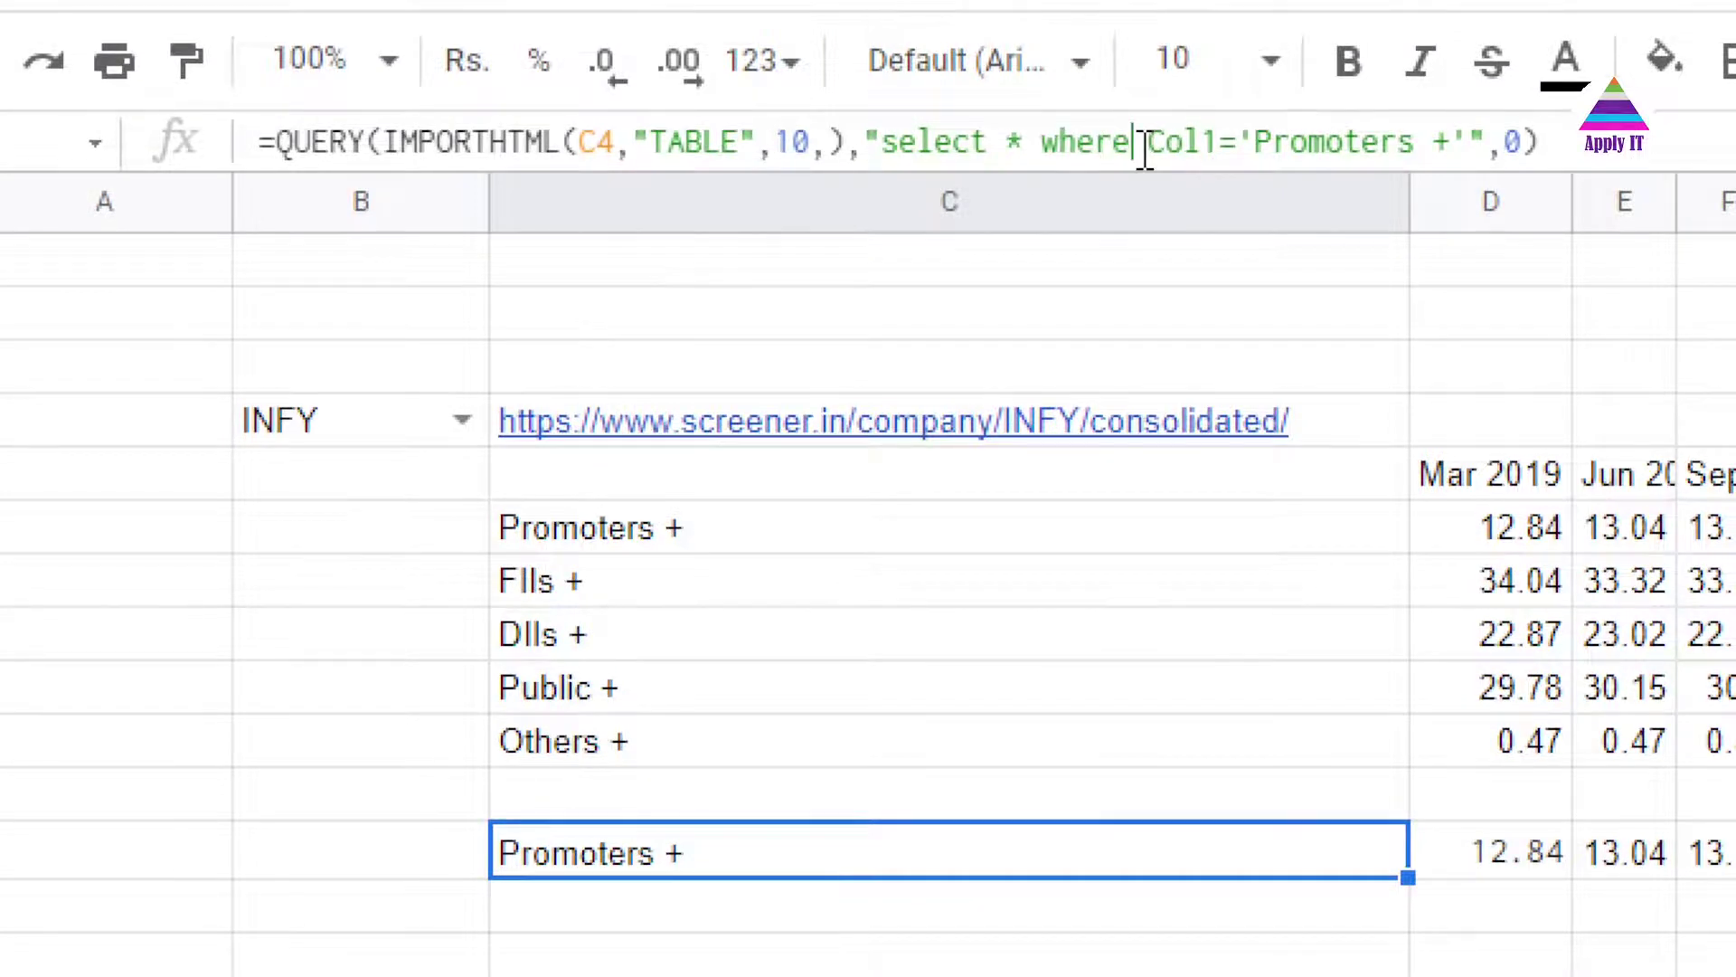
{"action": "left_click", "coordinate": [1142, 144]}
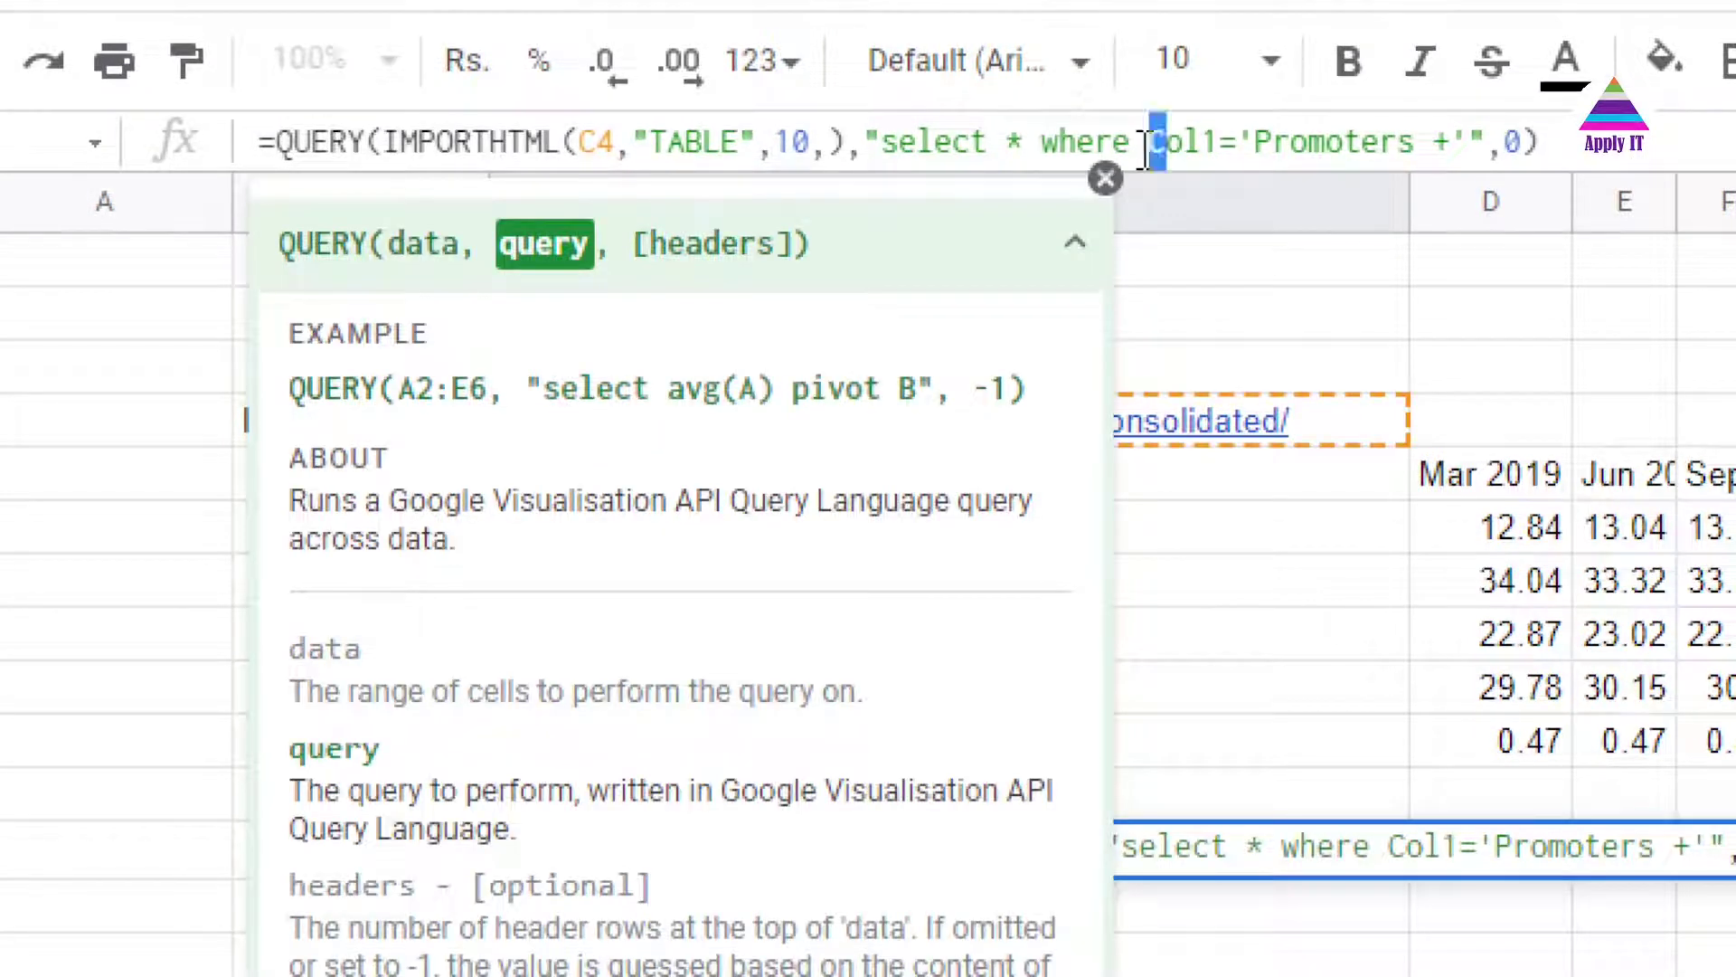
{"action": "key", "text": "Right"}
{"action": "key", "text": "Right"}
{"action": "key", "text": "shift+Right"}
{"action": "key", "text": "shift+Right"}
{"action": "key", "text": "shift+Right"}
{"action": "key", "text": "shift+Right"}
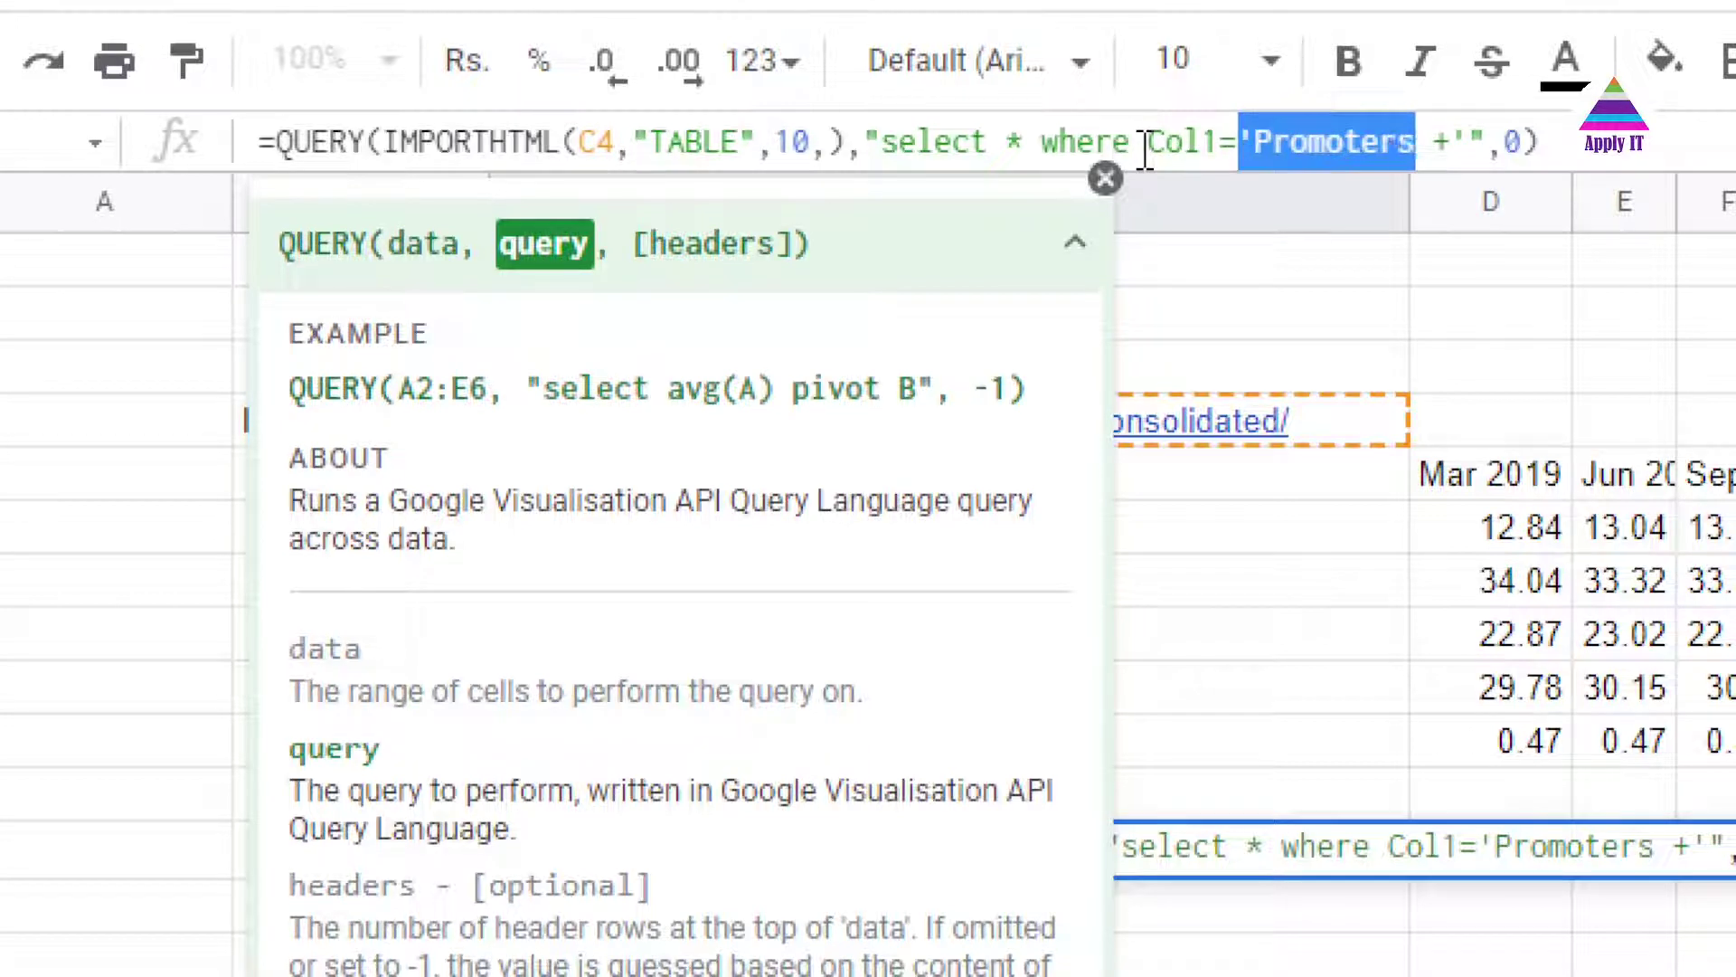
{"action": "key", "text": "Escape"}
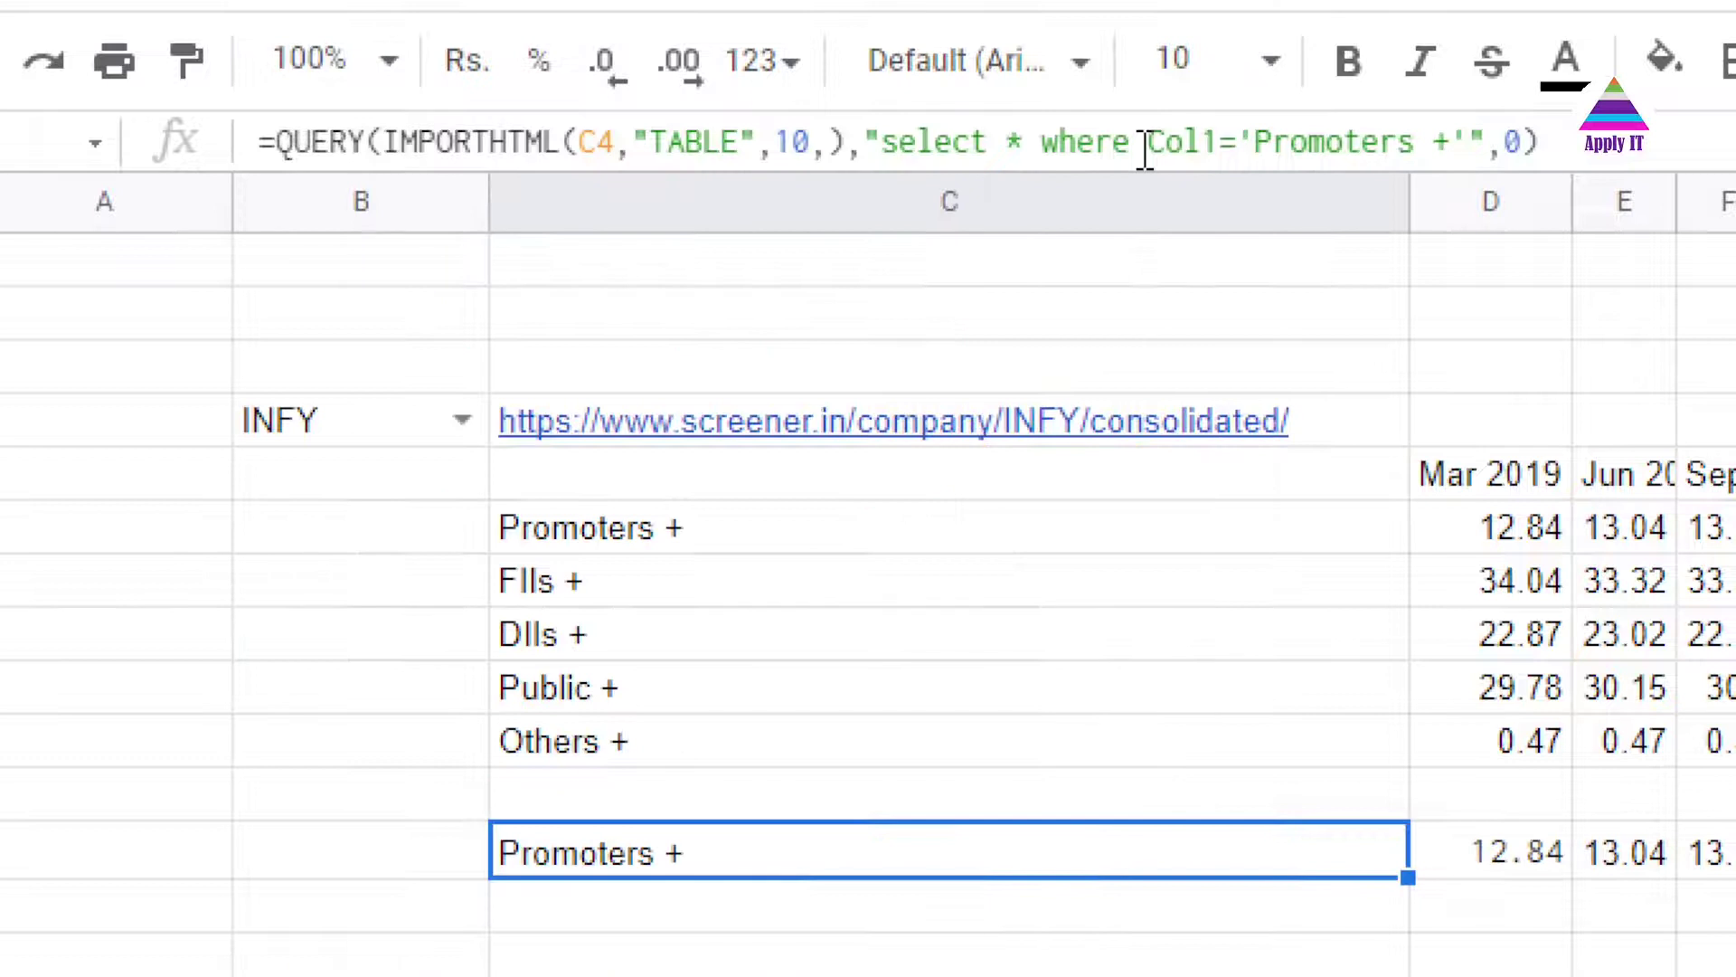
- Compare the Promoters row of the full table with the filtered row 12 across the quarters from Mar 2019 to Dec 2021
{"action": "left_click", "coordinate": [684, 537]}
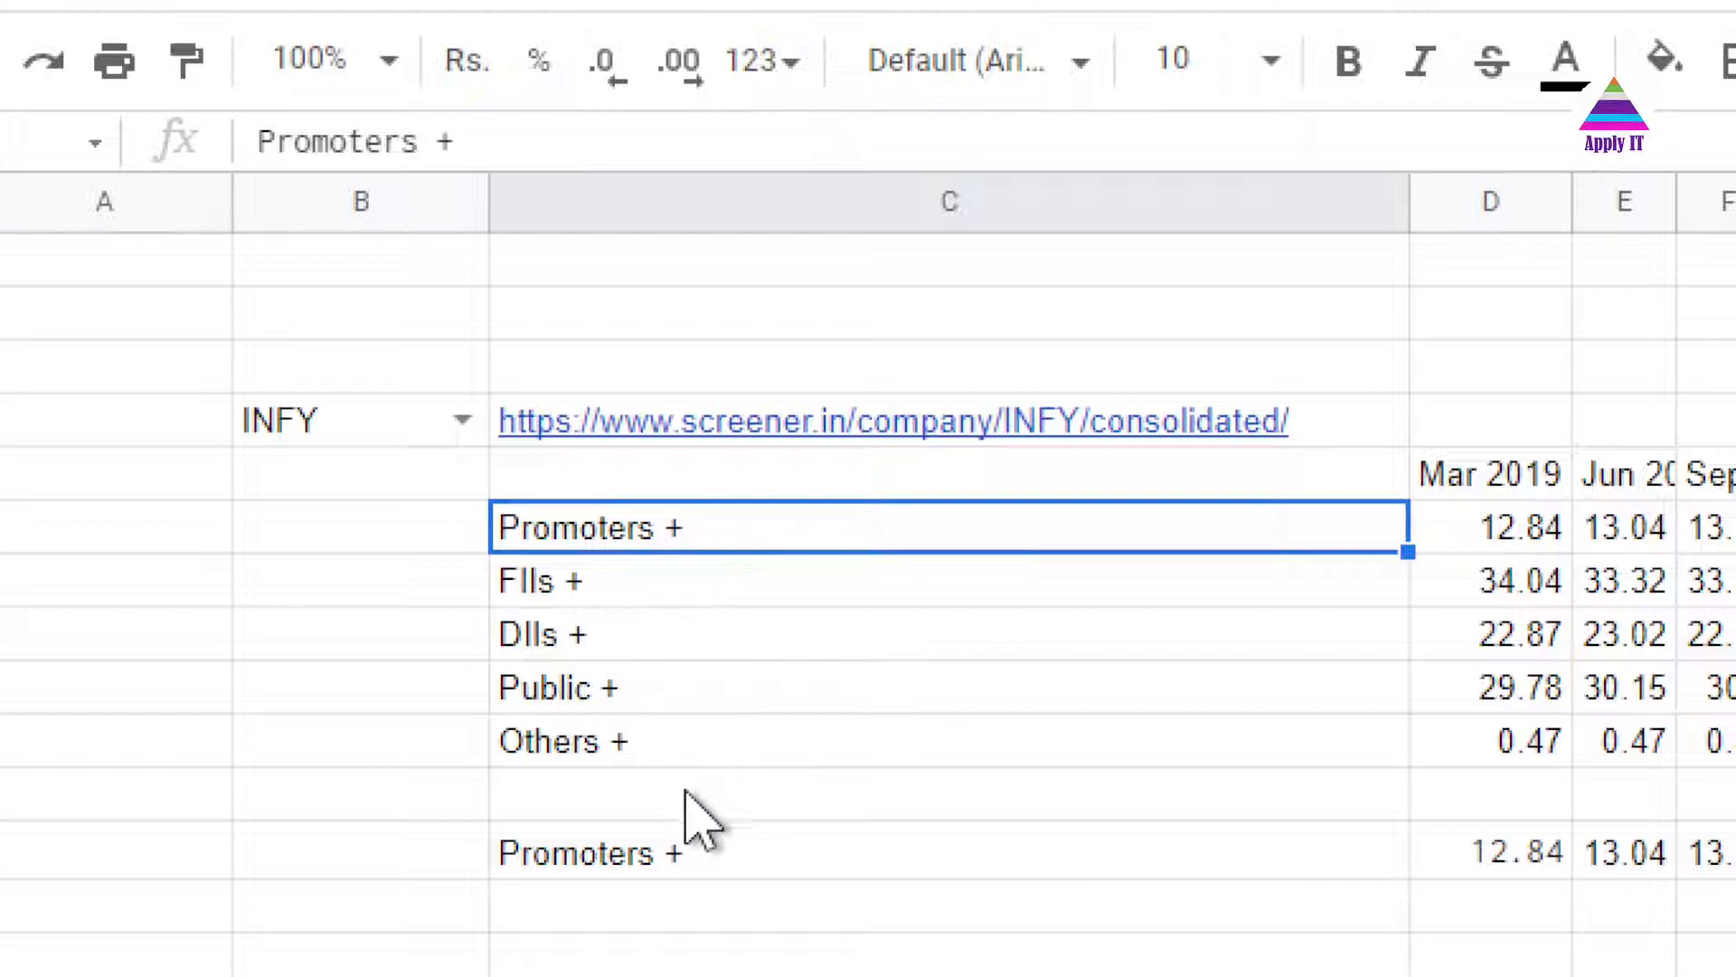
{"action": "left_click", "coordinate": [684, 859]}
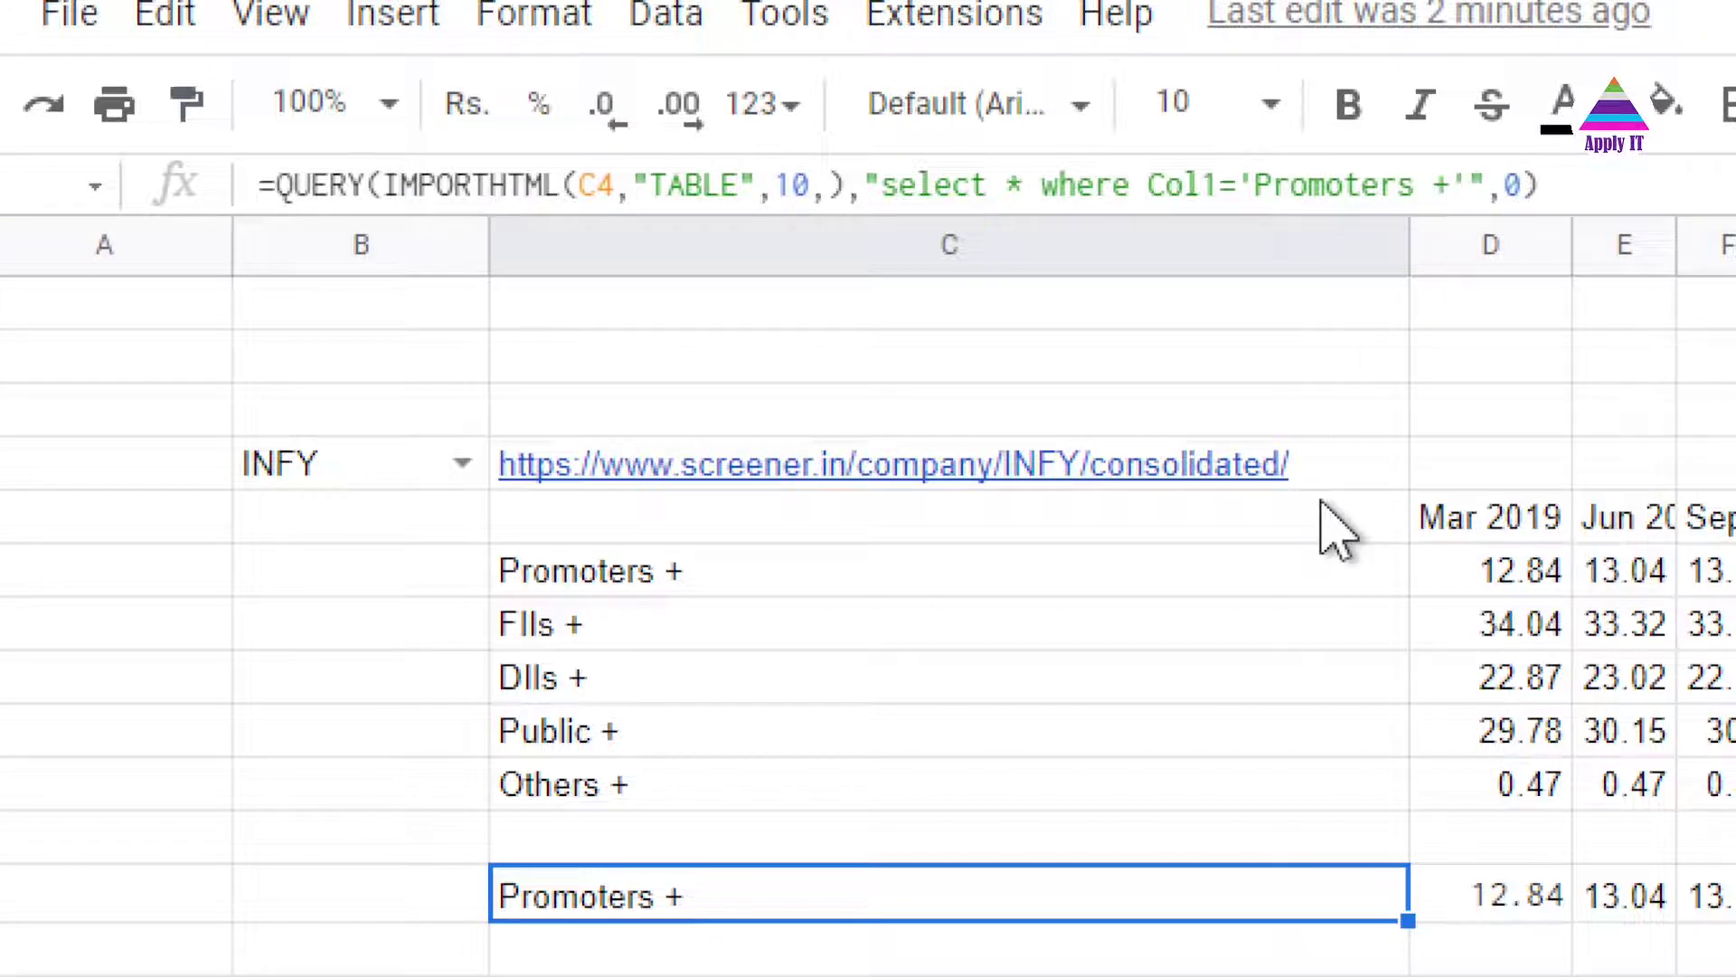
{"action": "key", "text": "Right"}
{"action": "key", "text": "Right"}
{"action": "key", "text": "Right"}
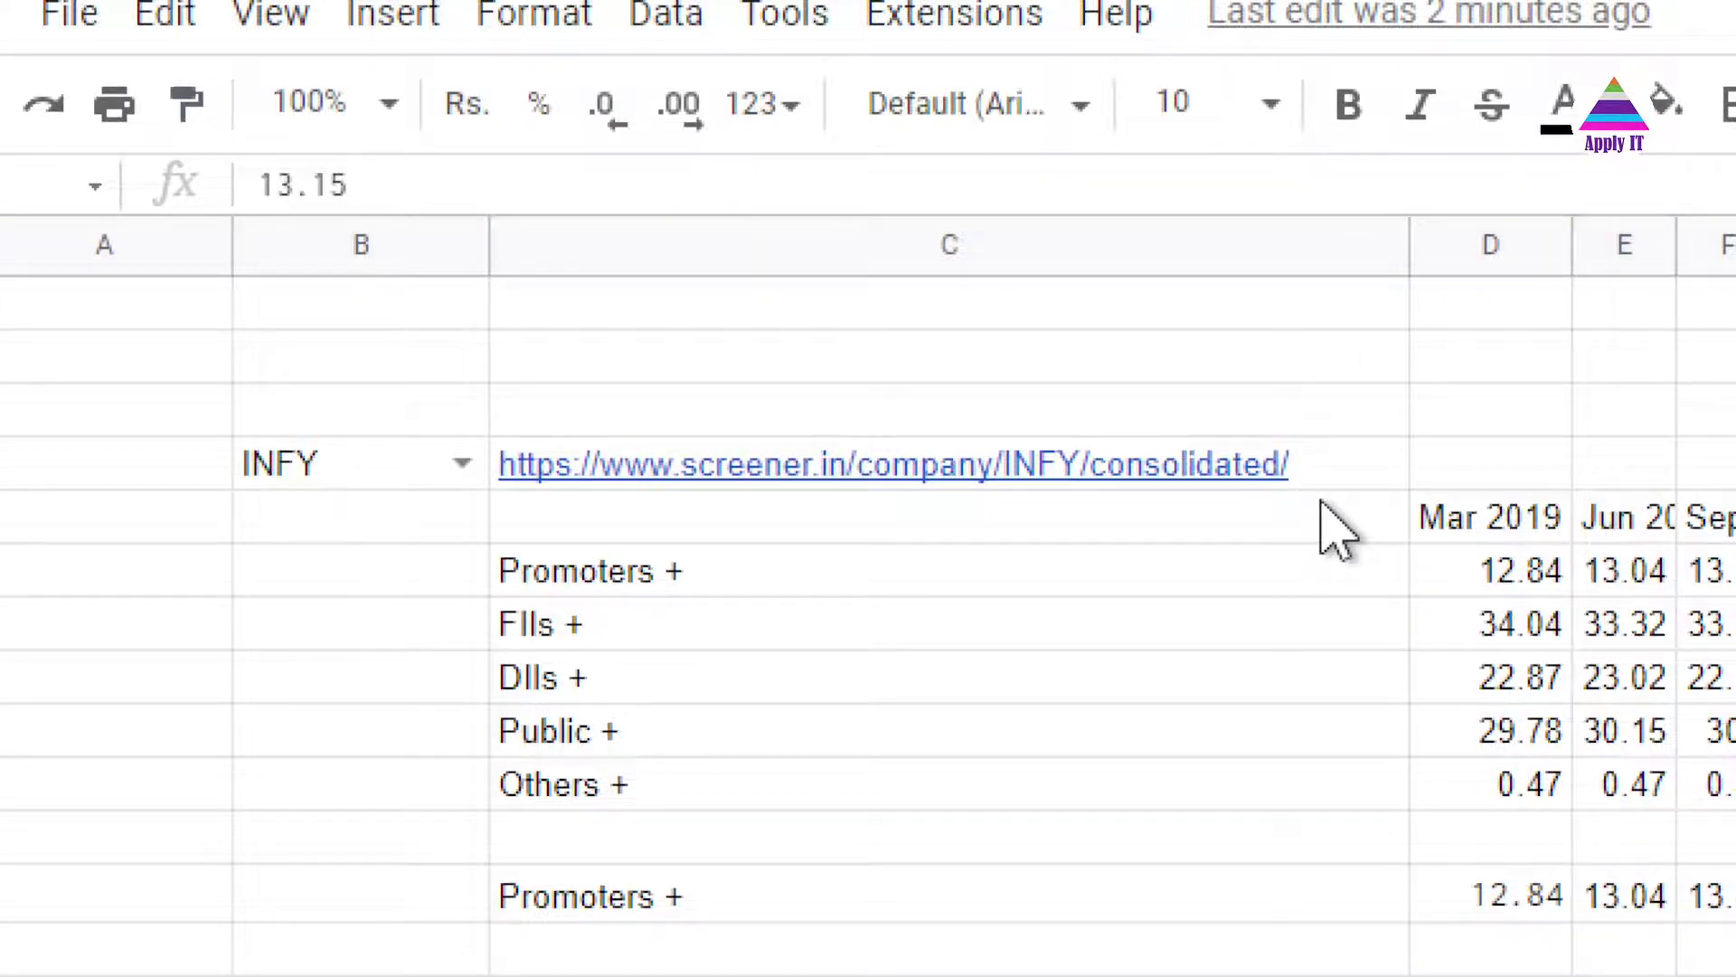
{"action": "key", "text": "Right"}
{"action": "key", "text": "Right"}
{"action": "key", "text": "Right"}
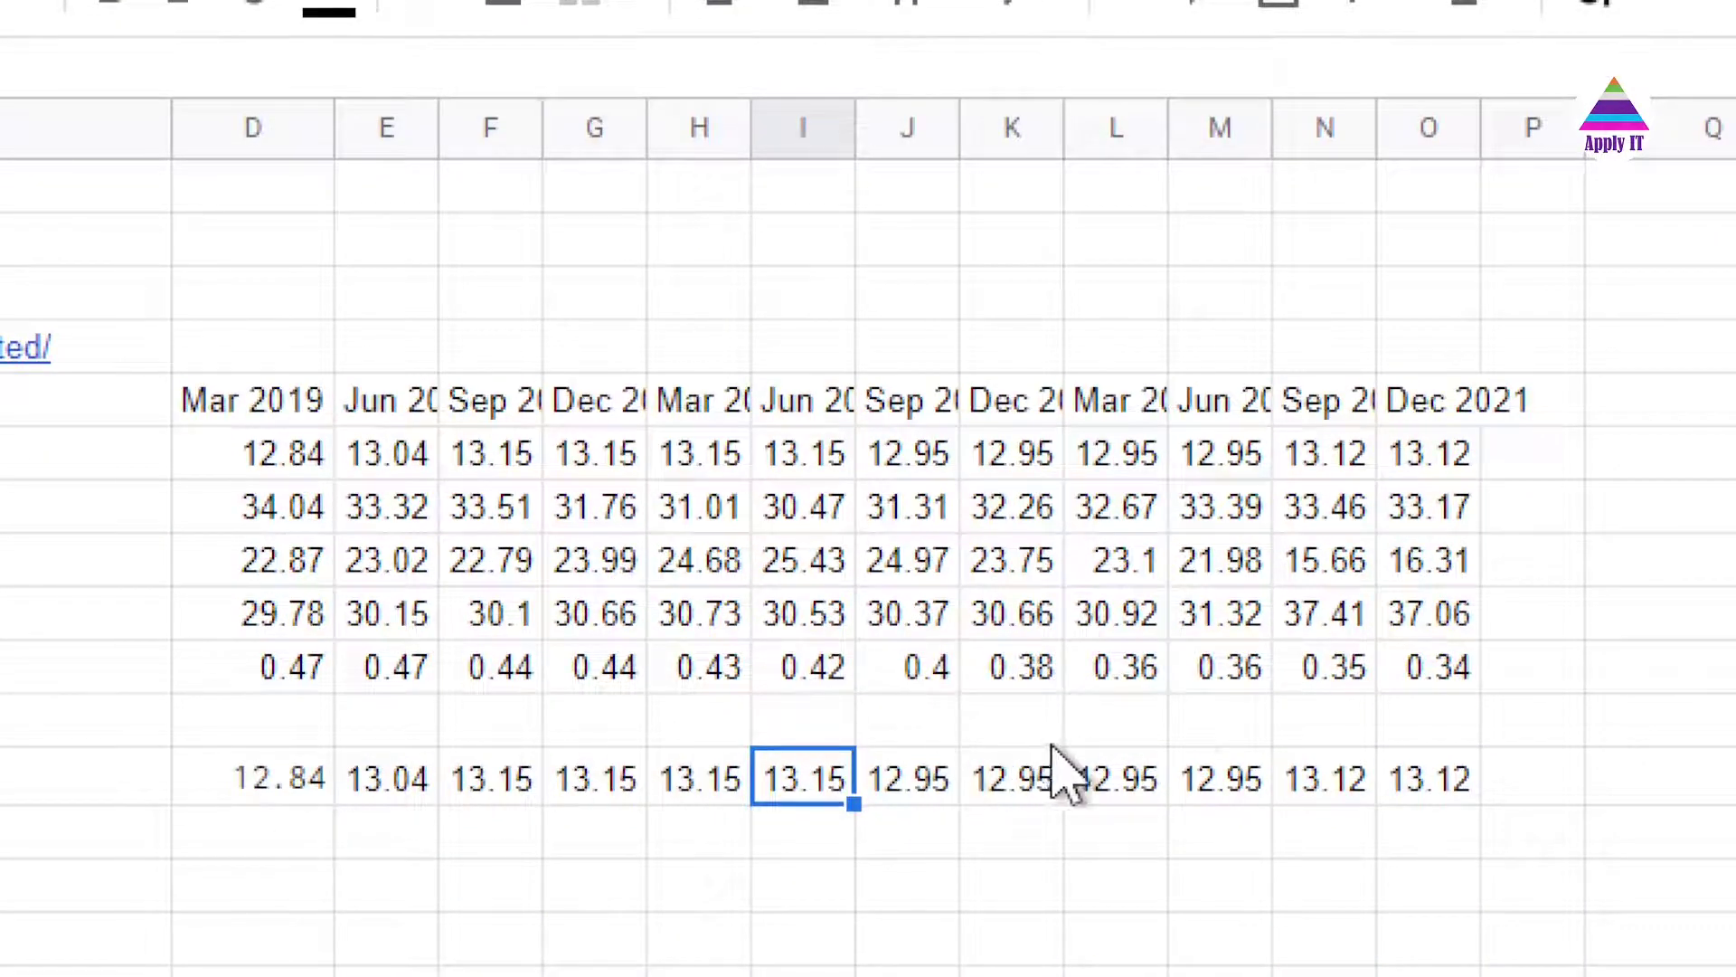
{"action": "left_click", "coordinate": [237, 414]}
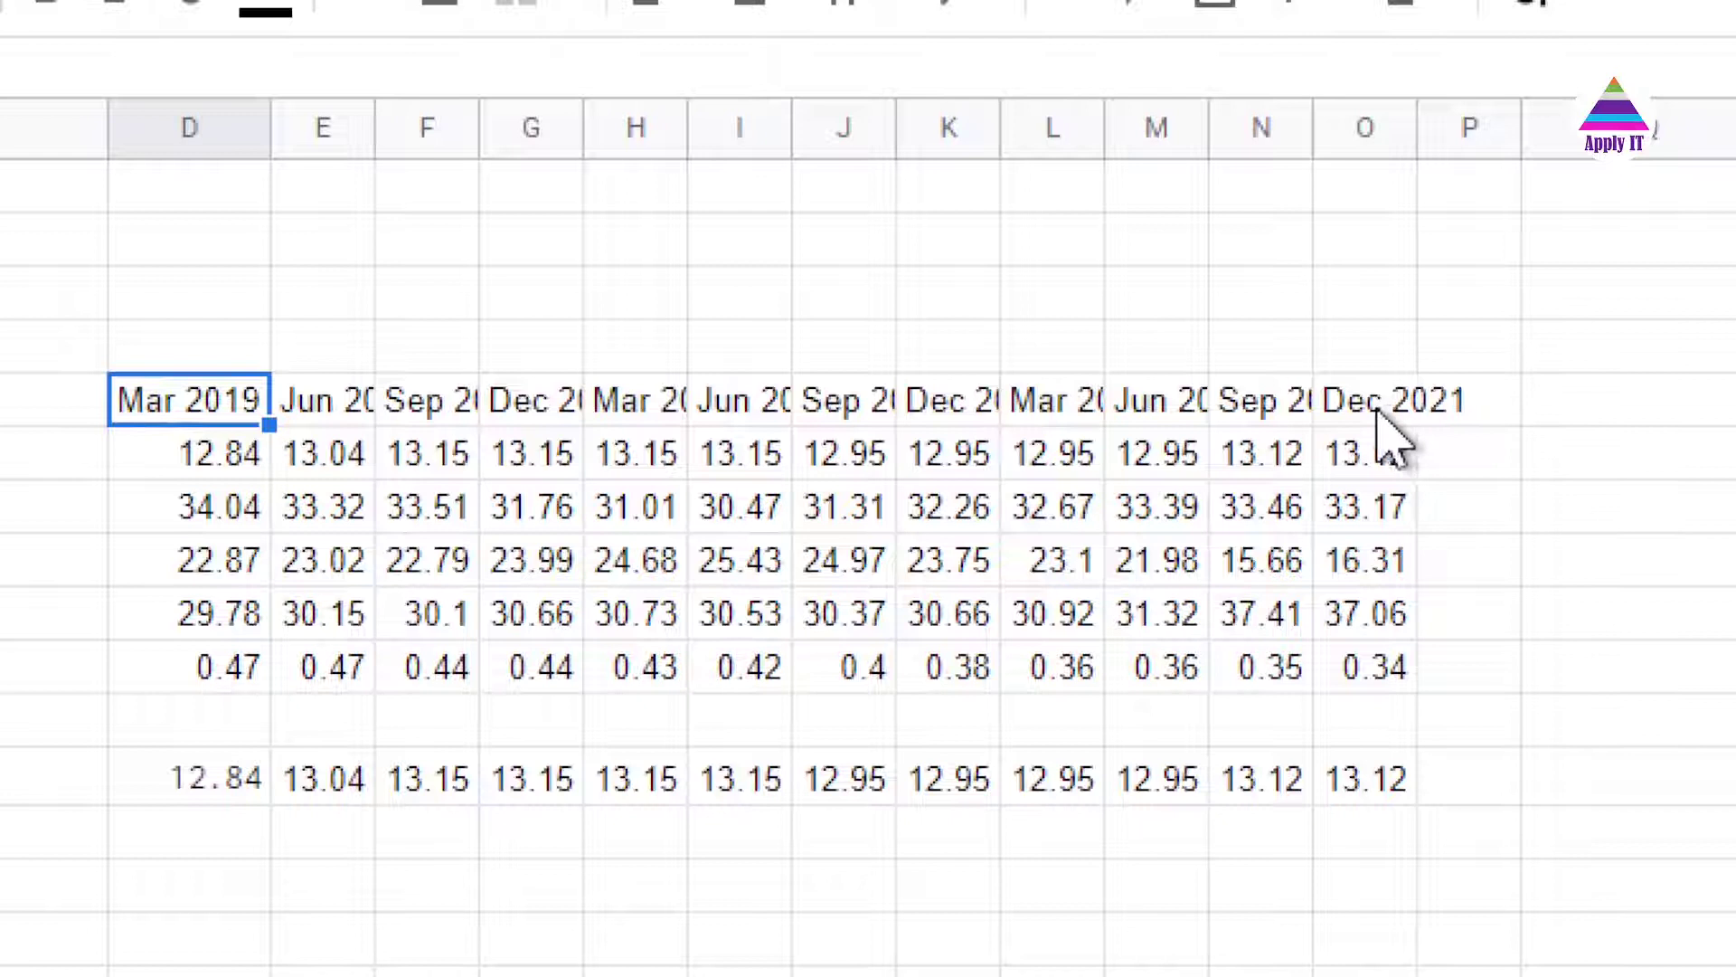
{"action": "left_click", "coordinate": [1379, 412]}
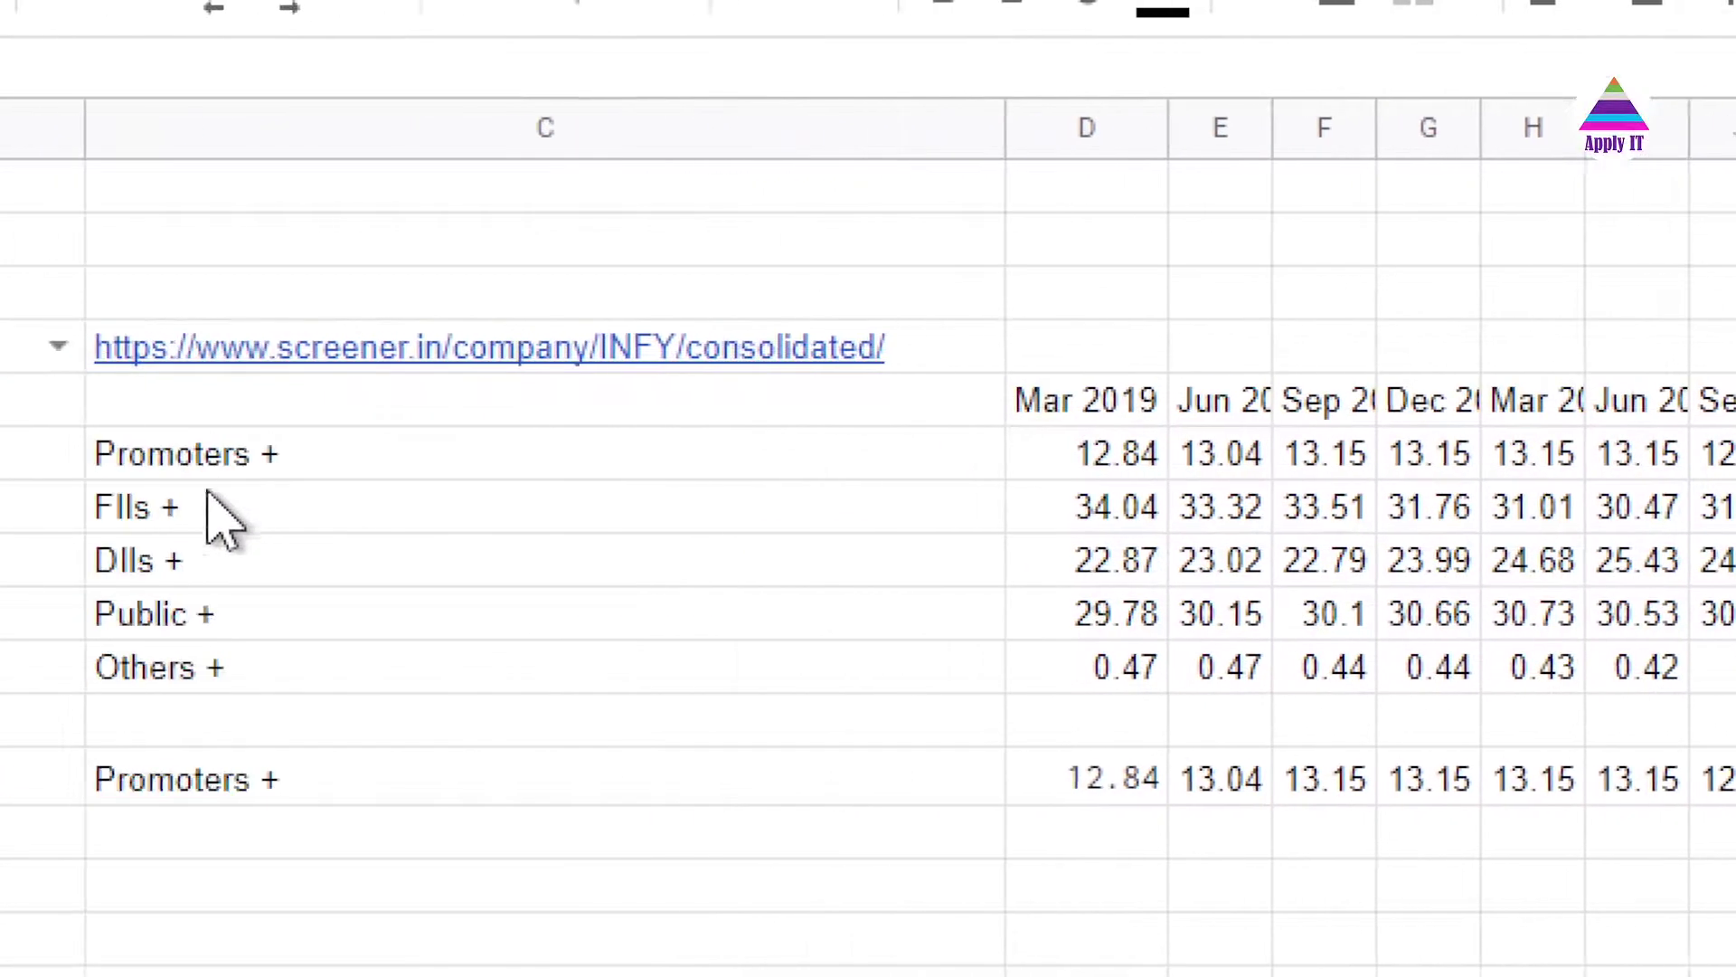
{"action": "left_click", "coordinate": [1173, 796]}
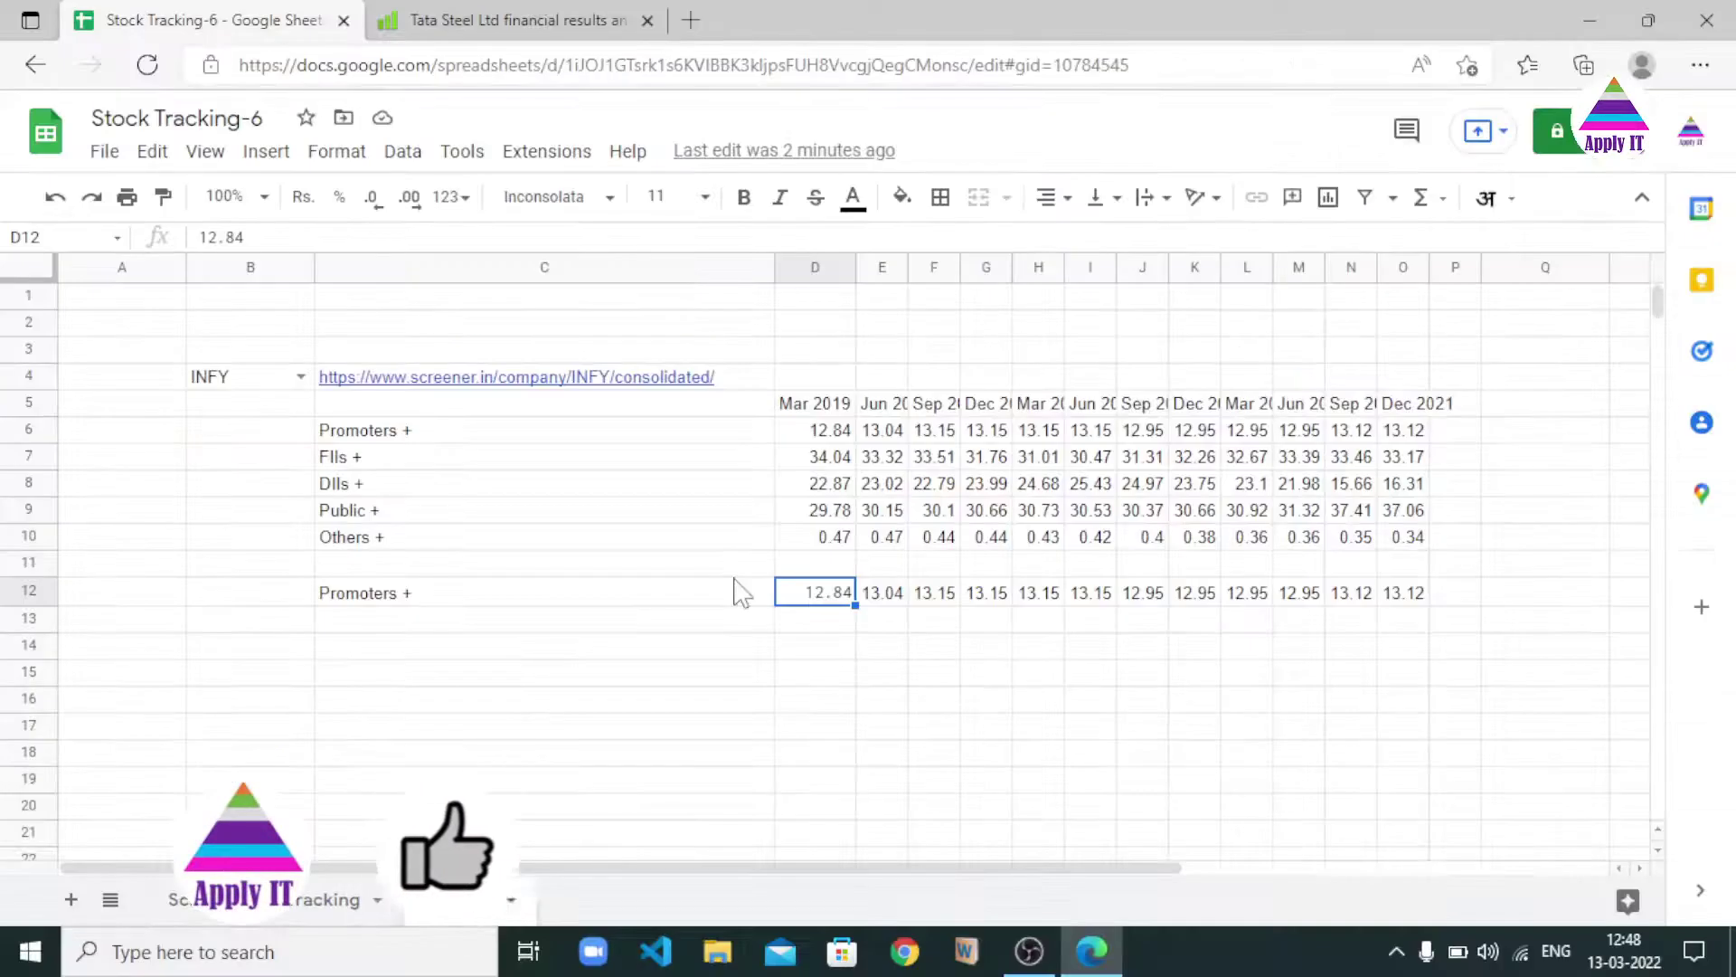
- Switch to the tracking sheet with the Promoter Holding column and examine the headers argument of cell H4's QUERY formula
{"action": "left_click", "coordinate": [331, 901]}
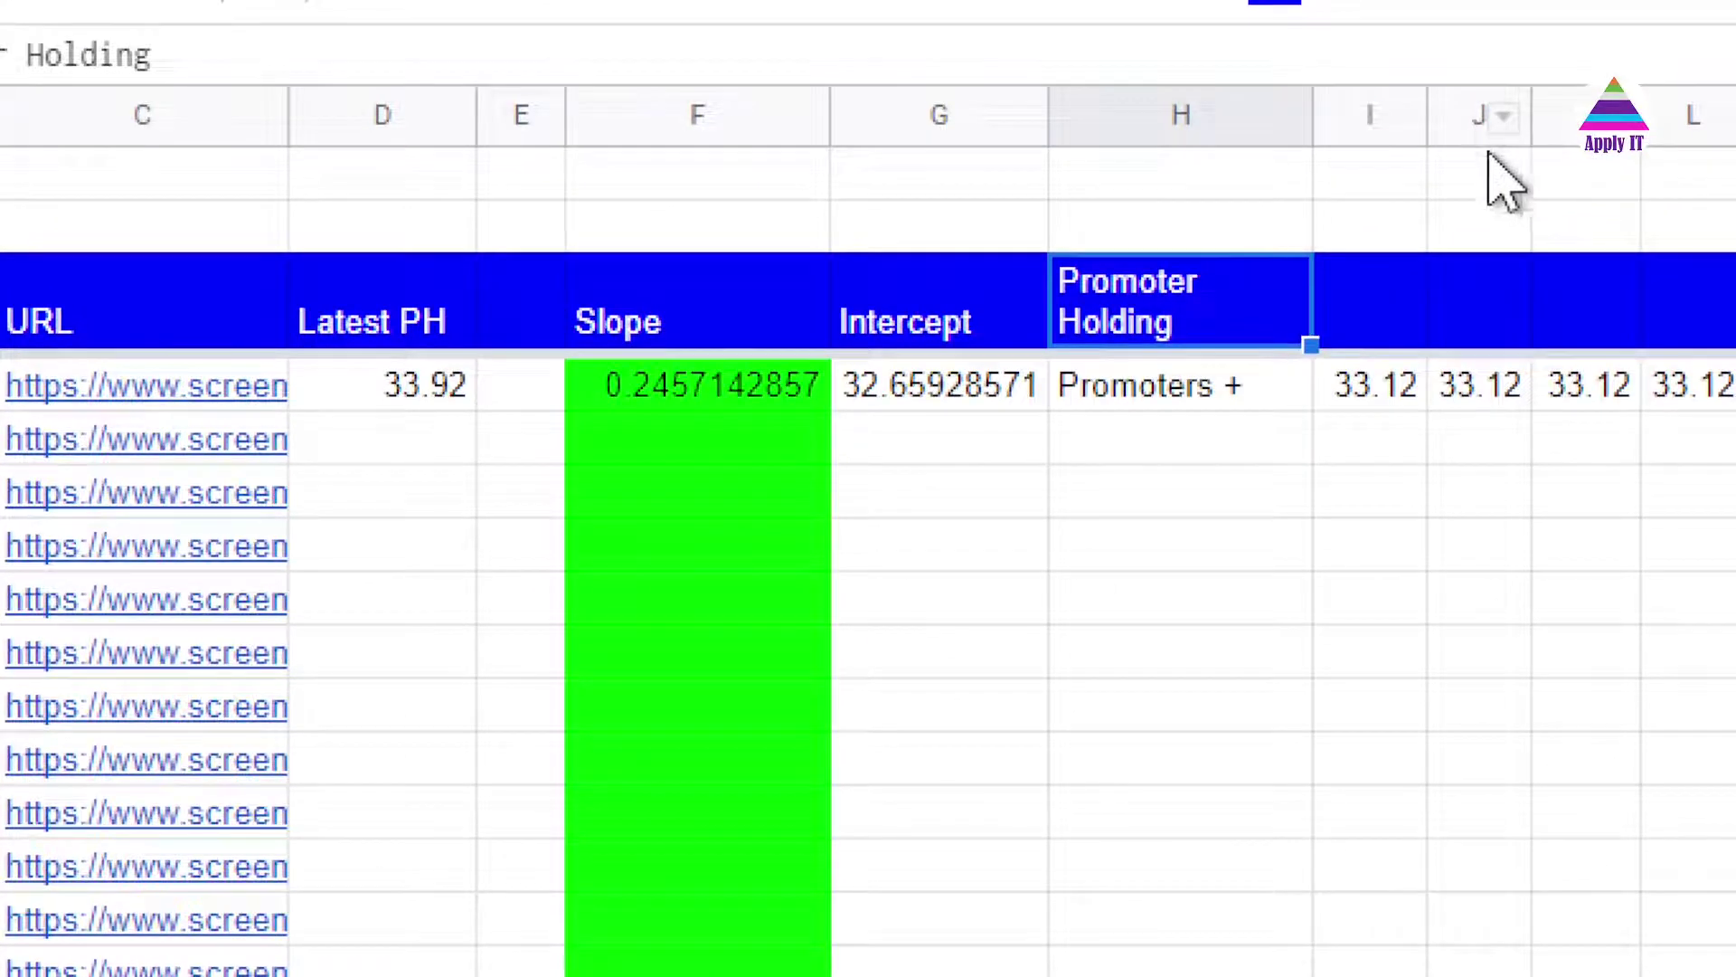
{"action": "left_click", "coordinate": [1203, 398]}
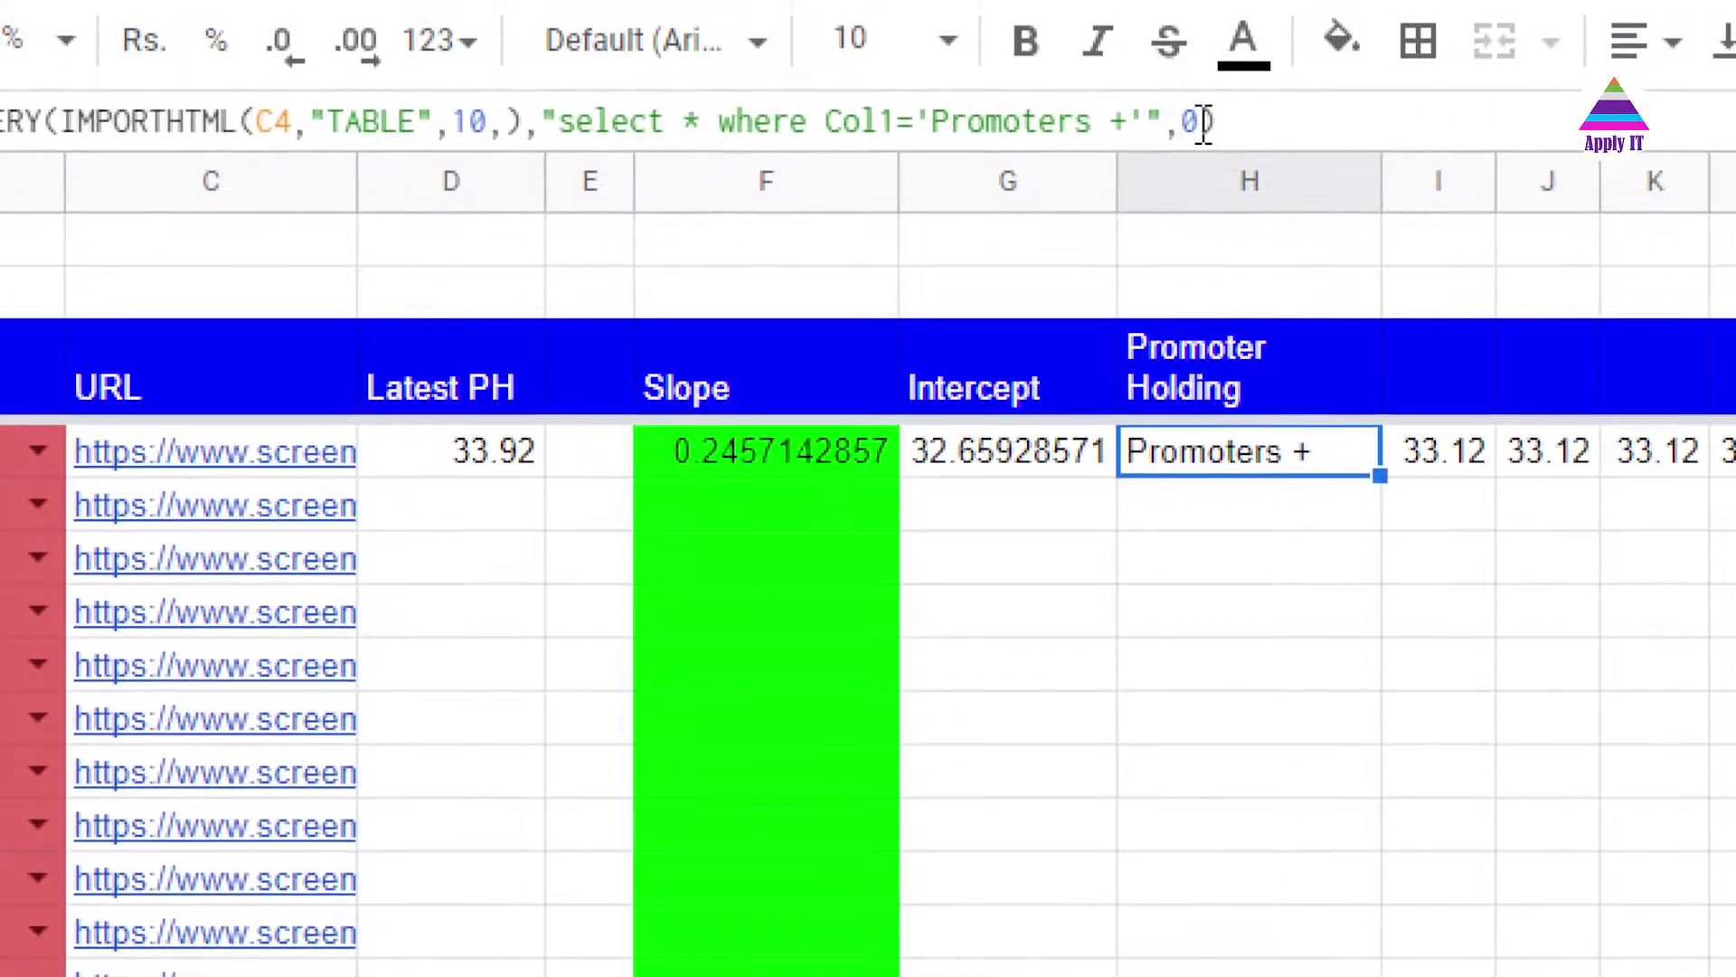
{"action": "left_click", "coordinate": [1203, 122]}
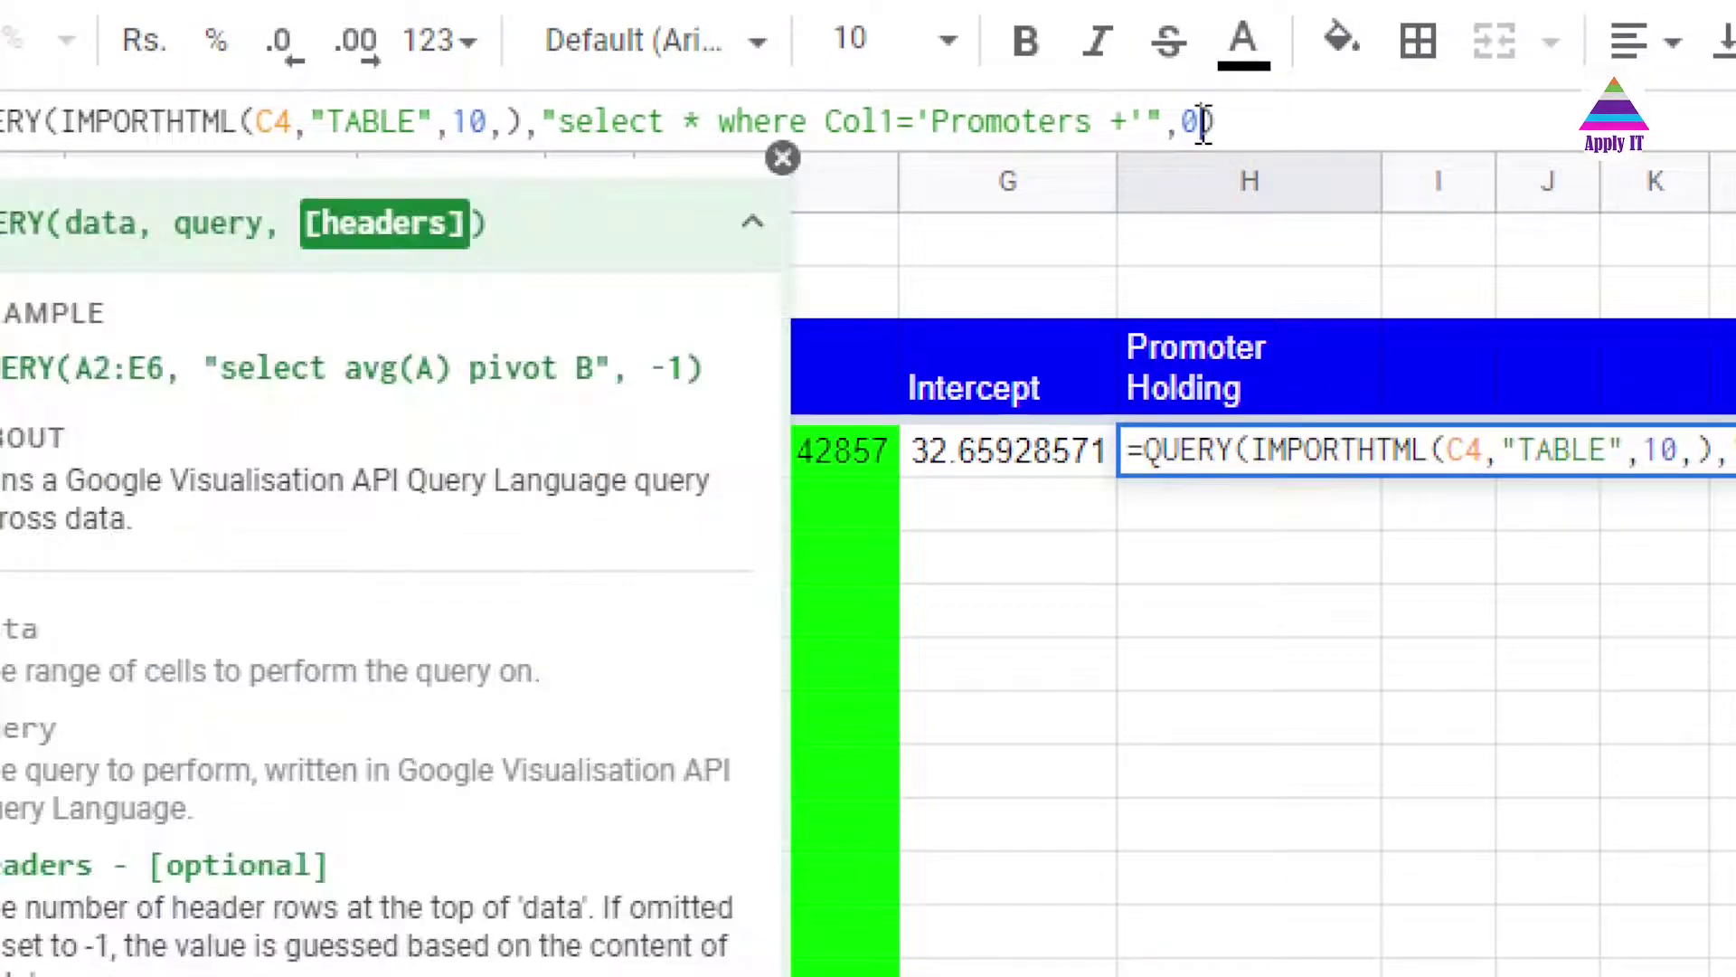
{"action": "key", "text": "Escape"}
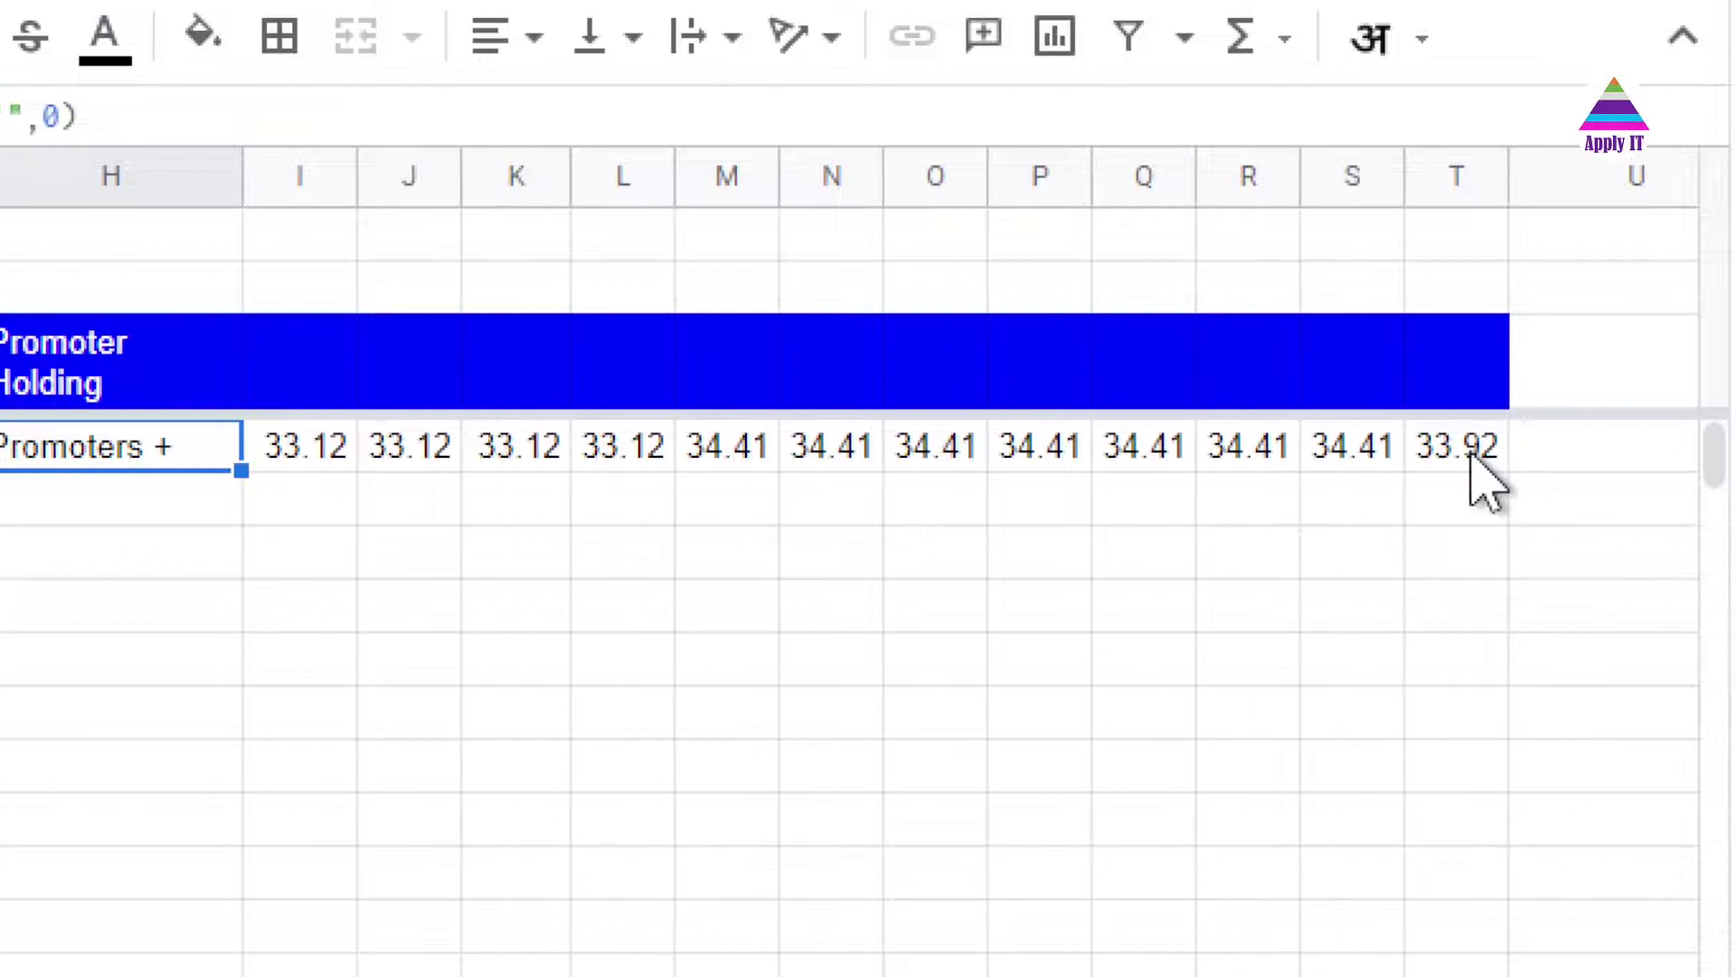
- Check TATASTEEL's most recent quarterly holding in cell T4 and the Latest PH formula in cell D4 that refers to it
{"action": "left_click", "coordinate": [1474, 452]}
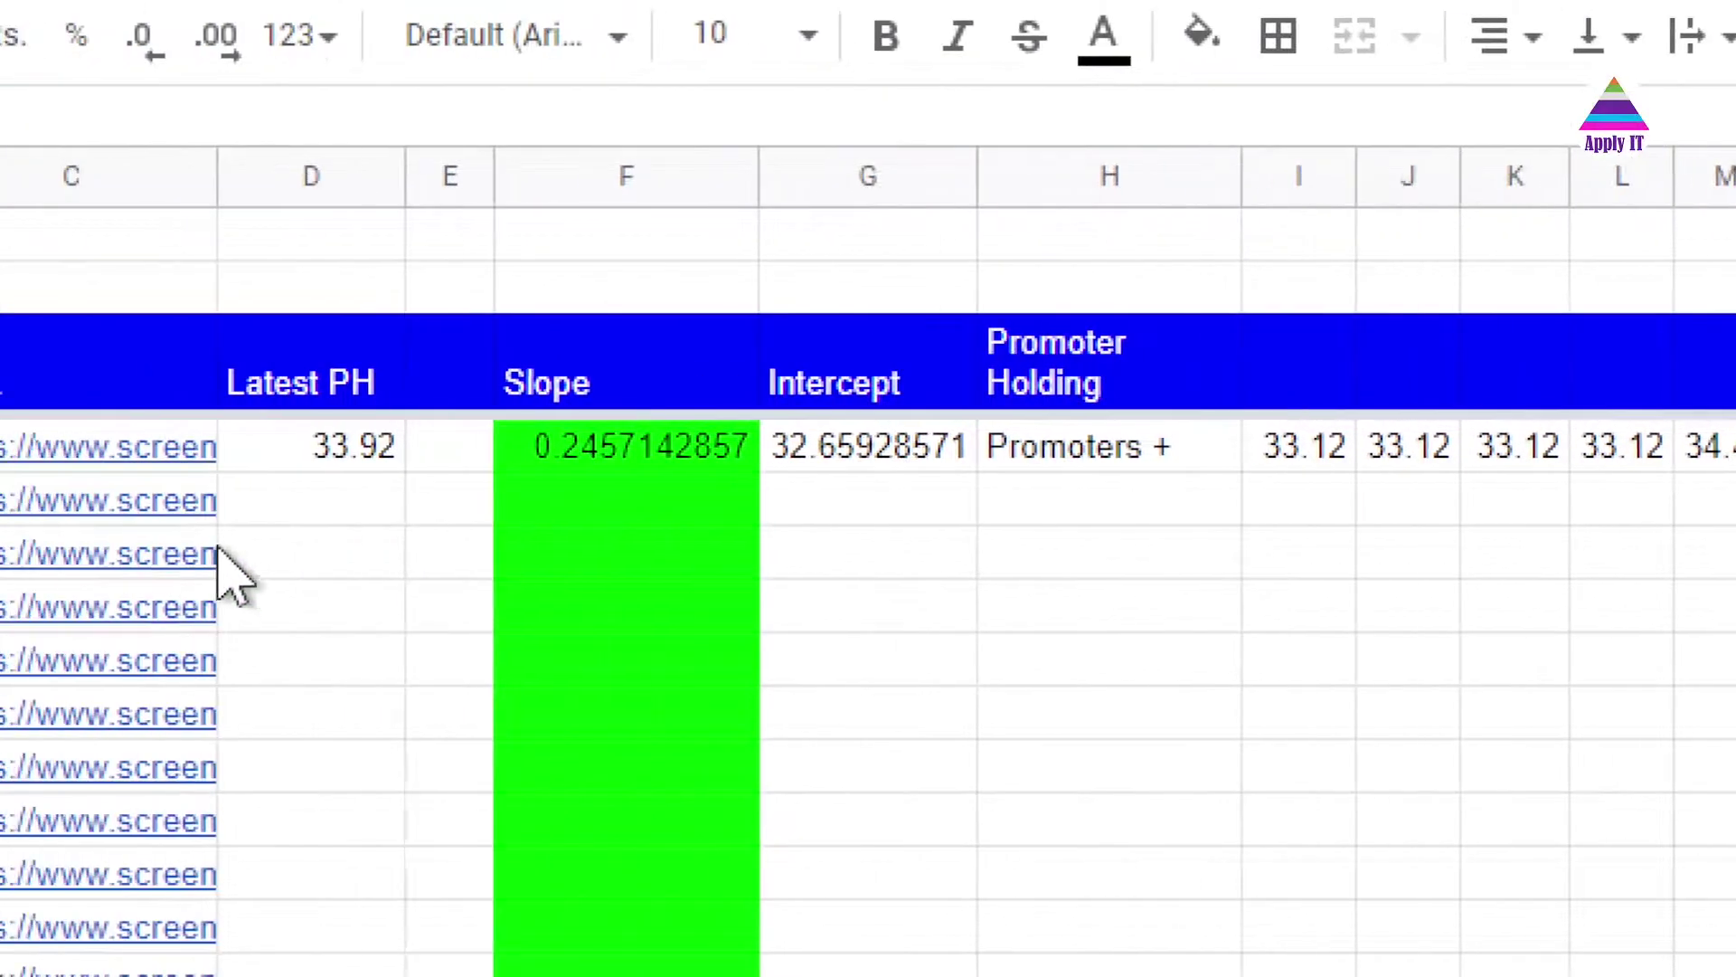
{"action": "mouse_move", "coordinate": [214, 552]}
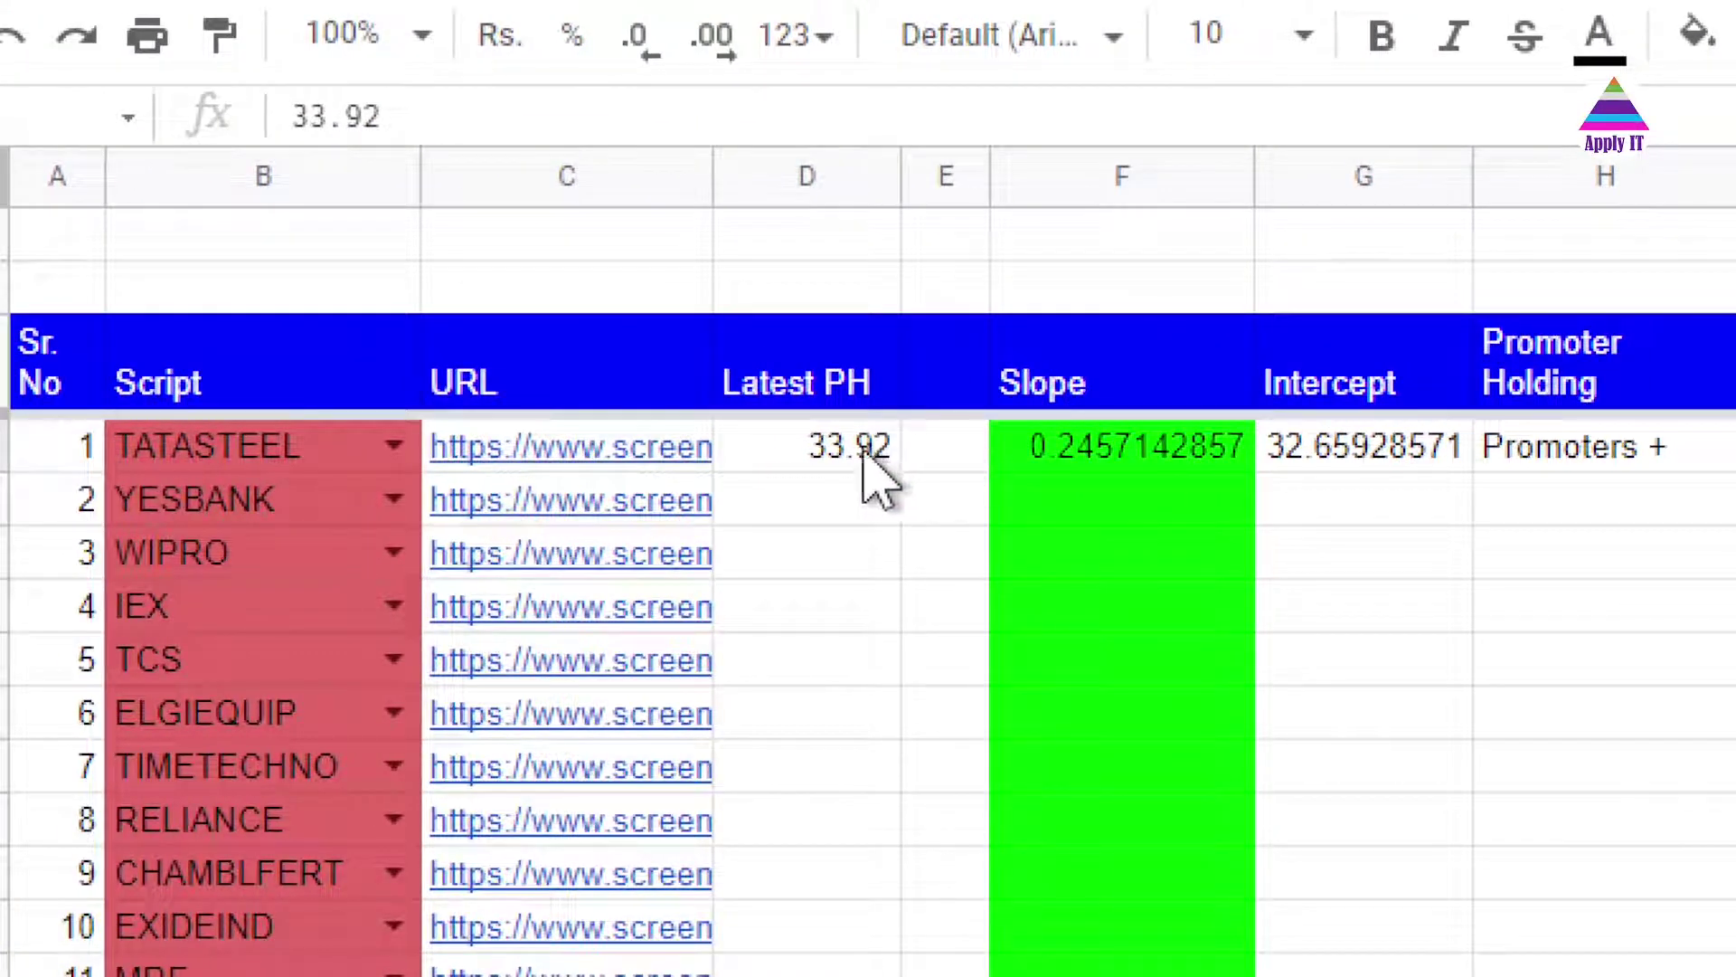
{"action": "left_click", "coordinate": [875, 480]}
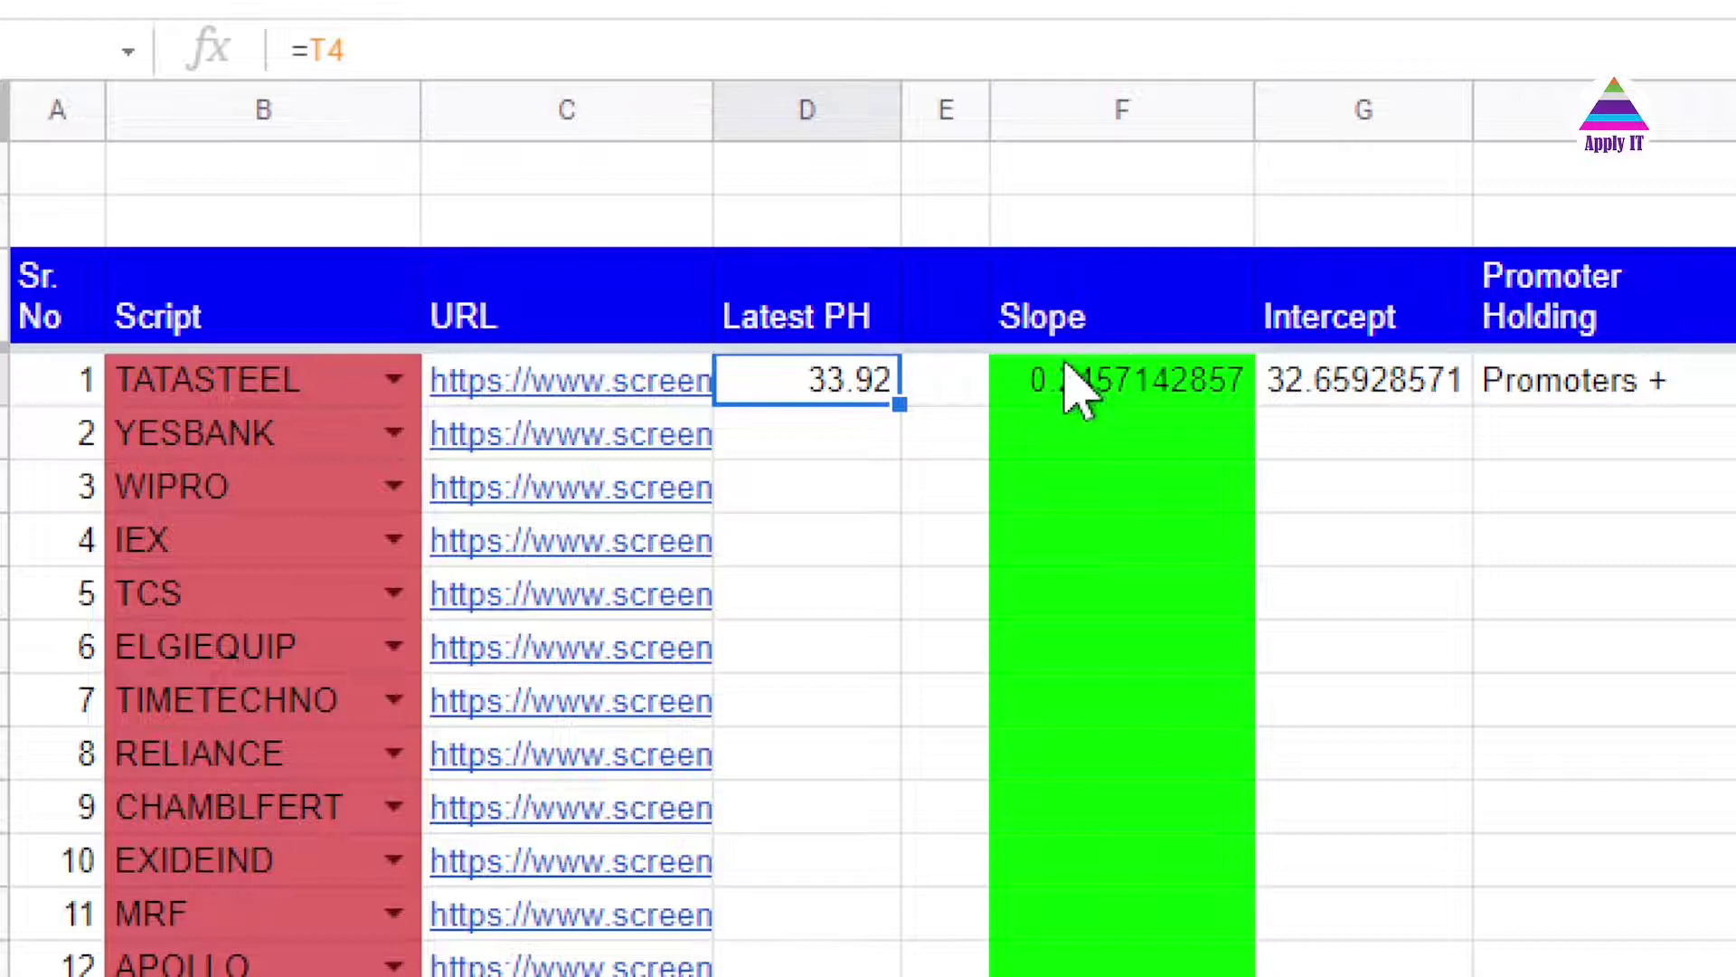
- Examine the LINEST formula in cell F4 and the Slope and Intercept columns it fills
{"action": "left_click", "coordinate": [1079, 396]}
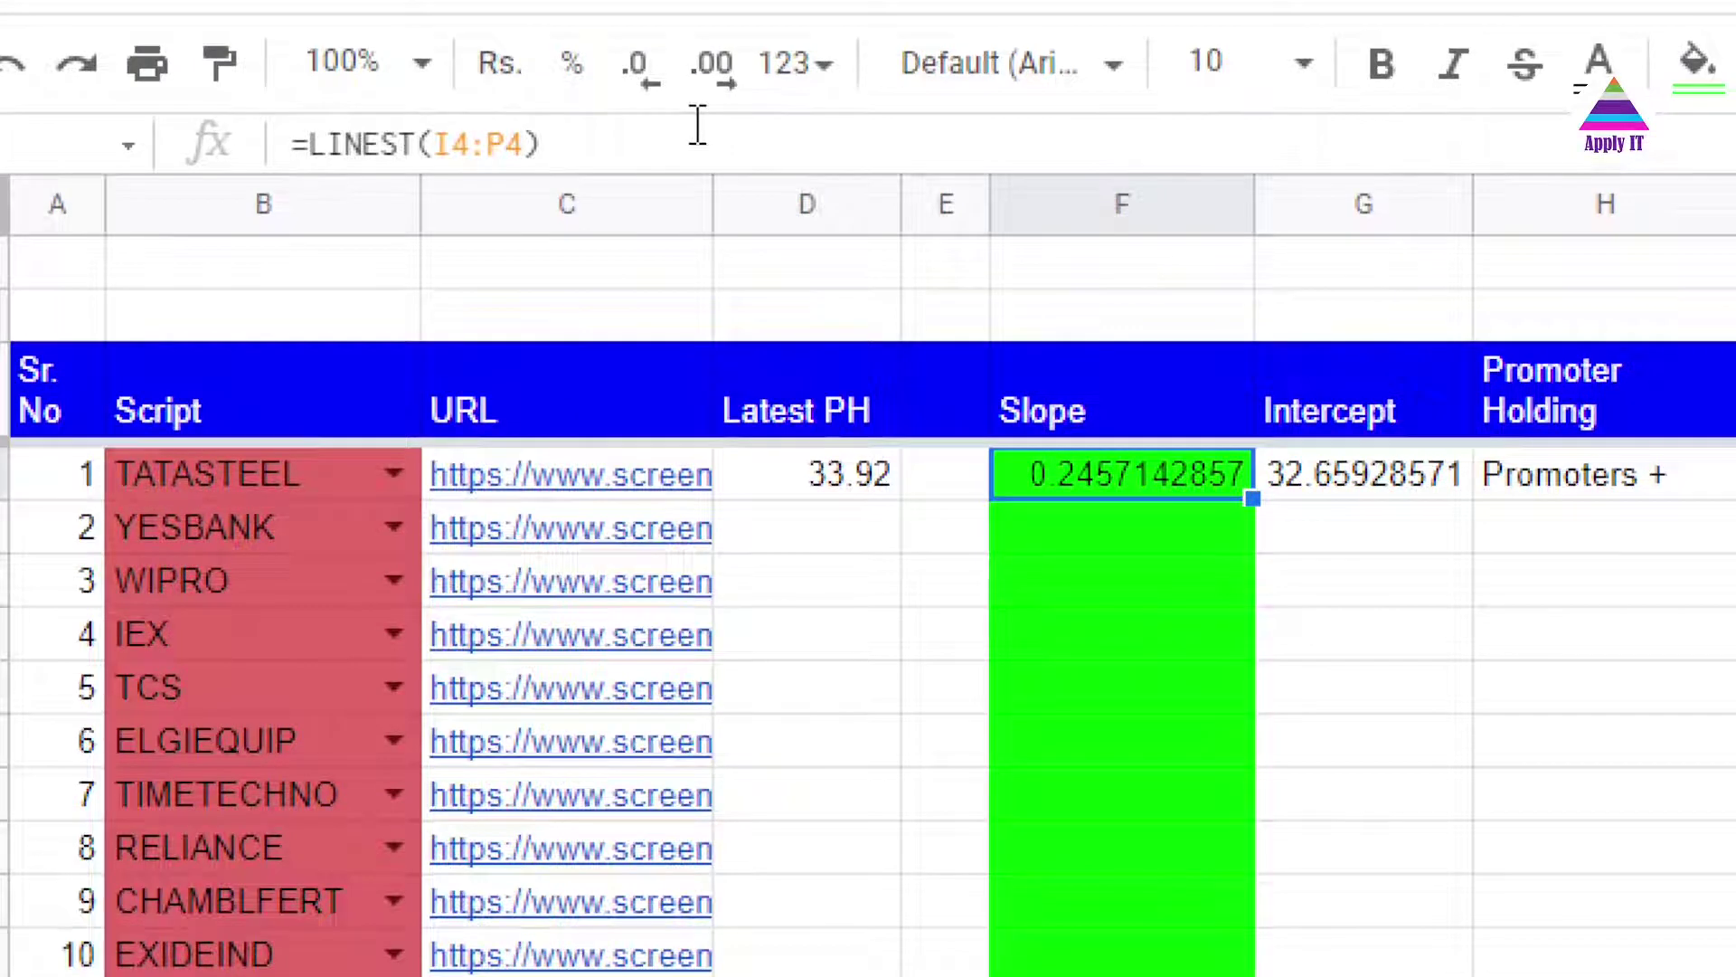
{"action": "left_click", "coordinate": [1056, 414]}
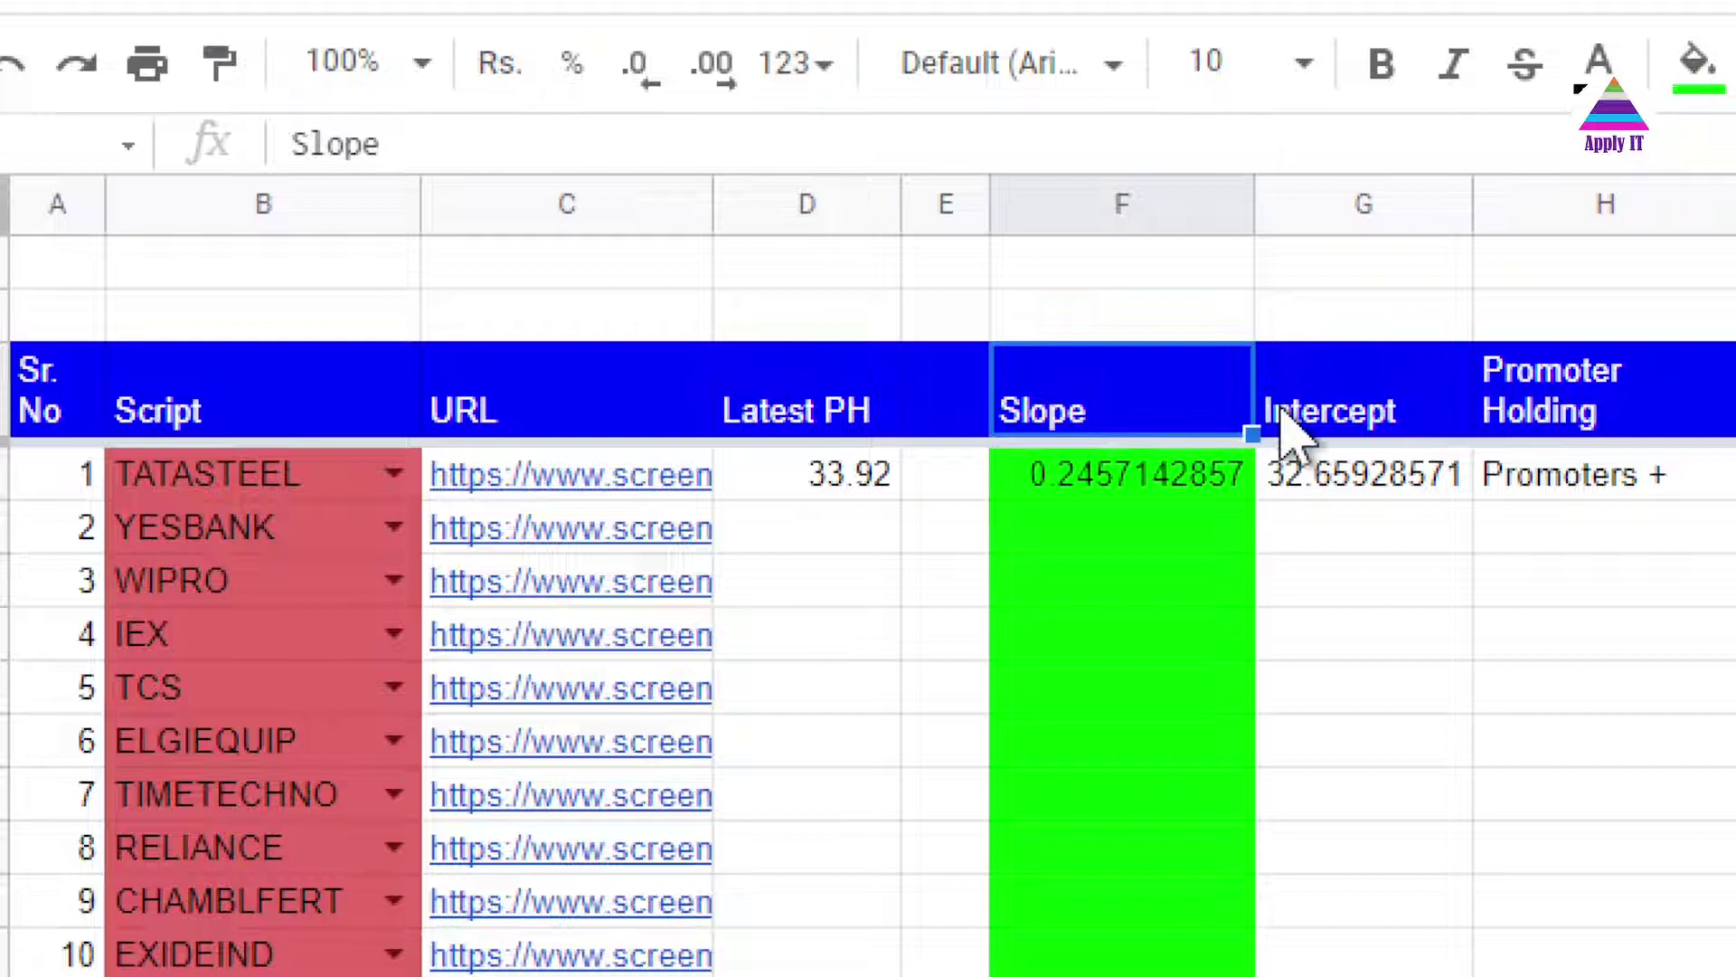
{"action": "left_click", "coordinate": [1356, 417]}
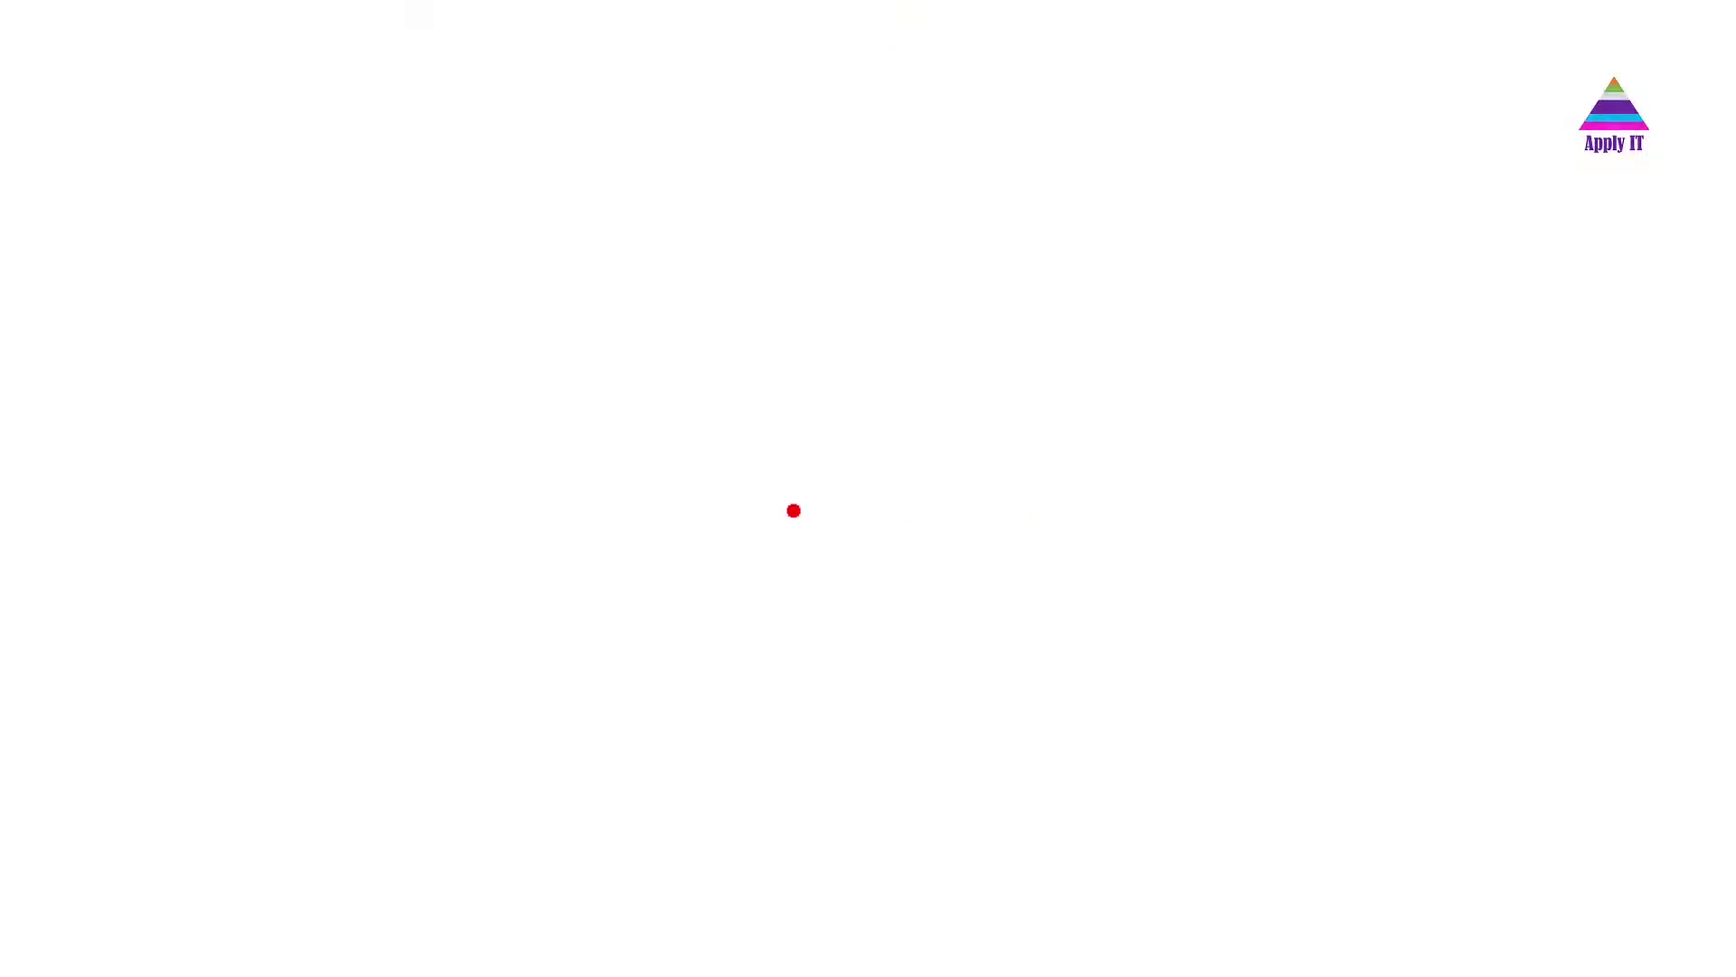
- On a blank whiteboard, draw three rising red crosses and label the first two 40 and 50 to illustrate a slope
{"action": "mouse_move", "coordinate": [731, 499]}
{"action": "left_mouse_down"}
{"action": "mouse_move", "coordinate": [715, 547]}
{"action": "mouse_move", "coordinate": [709, 518]}
{"action": "mouse_move", "coordinate": [740, 539]}
{"action": "left_mouse_up"}
{"action": "mouse_move", "coordinate": [1006, 386]}
{"action": "left_mouse_down"}
{"action": "mouse_move", "coordinate": [979, 453]}
{"action": "mouse_move", "coordinate": [1052, 449]}
{"action": "left_mouse_up"}
{"action": "mouse_move", "coordinate": [1306, 245]}
{"action": "left_mouse_down"}
{"action": "mouse_move", "coordinate": [1288, 321]}
{"action": "mouse_move", "coordinate": [1336, 317]}
{"action": "left_mouse_up"}
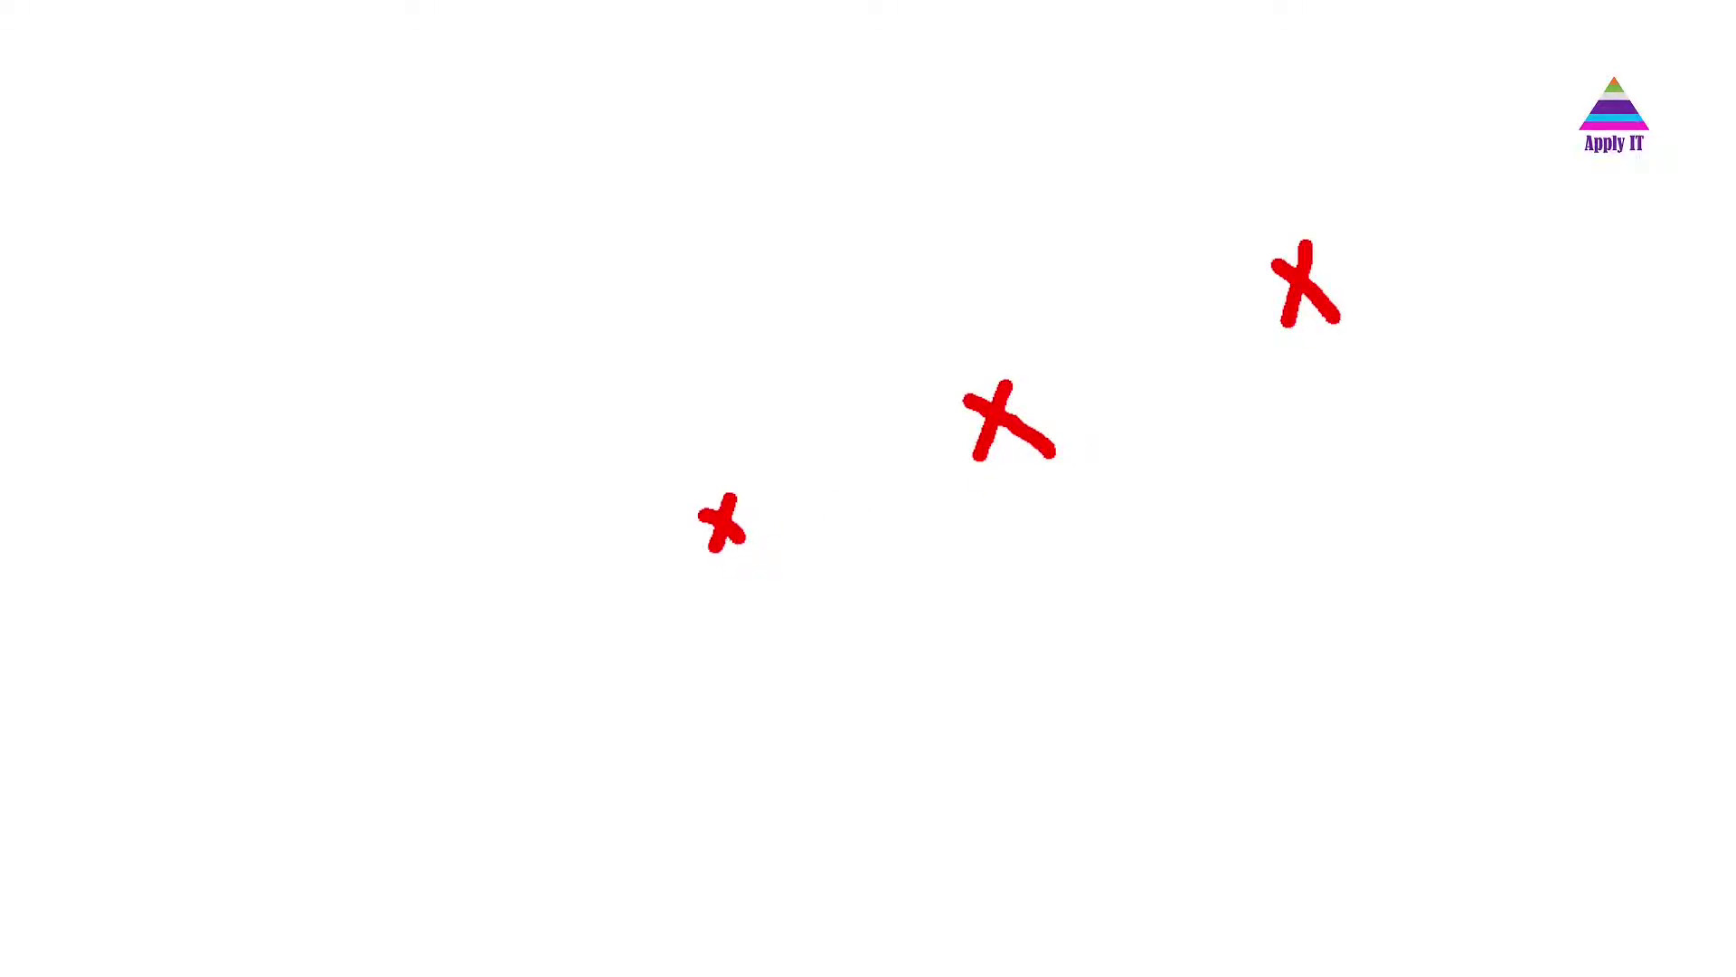
{"action": "mouse_move", "coordinate": [776, 499]}
{"action": "left_mouse_down"}
{"action": "mouse_move", "coordinate": [767, 546]}
{"action": "mouse_move", "coordinate": [821, 546]}
{"action": "mouse_move", "coordinate": [807, 511]}
{"action": "mouse_move", "coordinate": [805, 591]}
{"action": "left_mouse_up"}
{"action": "mouse_move", "coordinate": [863, 524]}
{"action": "left_mouse_down"}
{"action": "mouse_move", "coordinate": [845, 583]}
{"action": "mouse_move", "coordinate": [873, 524]}
{"action": "left_mouse_up"}
{"action": "mouse_move", "coordinate": [1126, 411]}
{"action": "left_mouse_down"}
{"action": "mouse_move", "coordinate": [1088, 414]}
{"action": "mouse_move", "coordinate": [1135, 452]}
{"action": "mouse_move", "coordinate": [1085, 471]}
{"action": "mouse_move", "coordinate": [1174, 426]}
{"action": "mouse_move", "coordinate": [1180, 472]}
{"action": "mouse_move", "coordinate": [1177, 415]}
{"action": "left_mouse_up"}
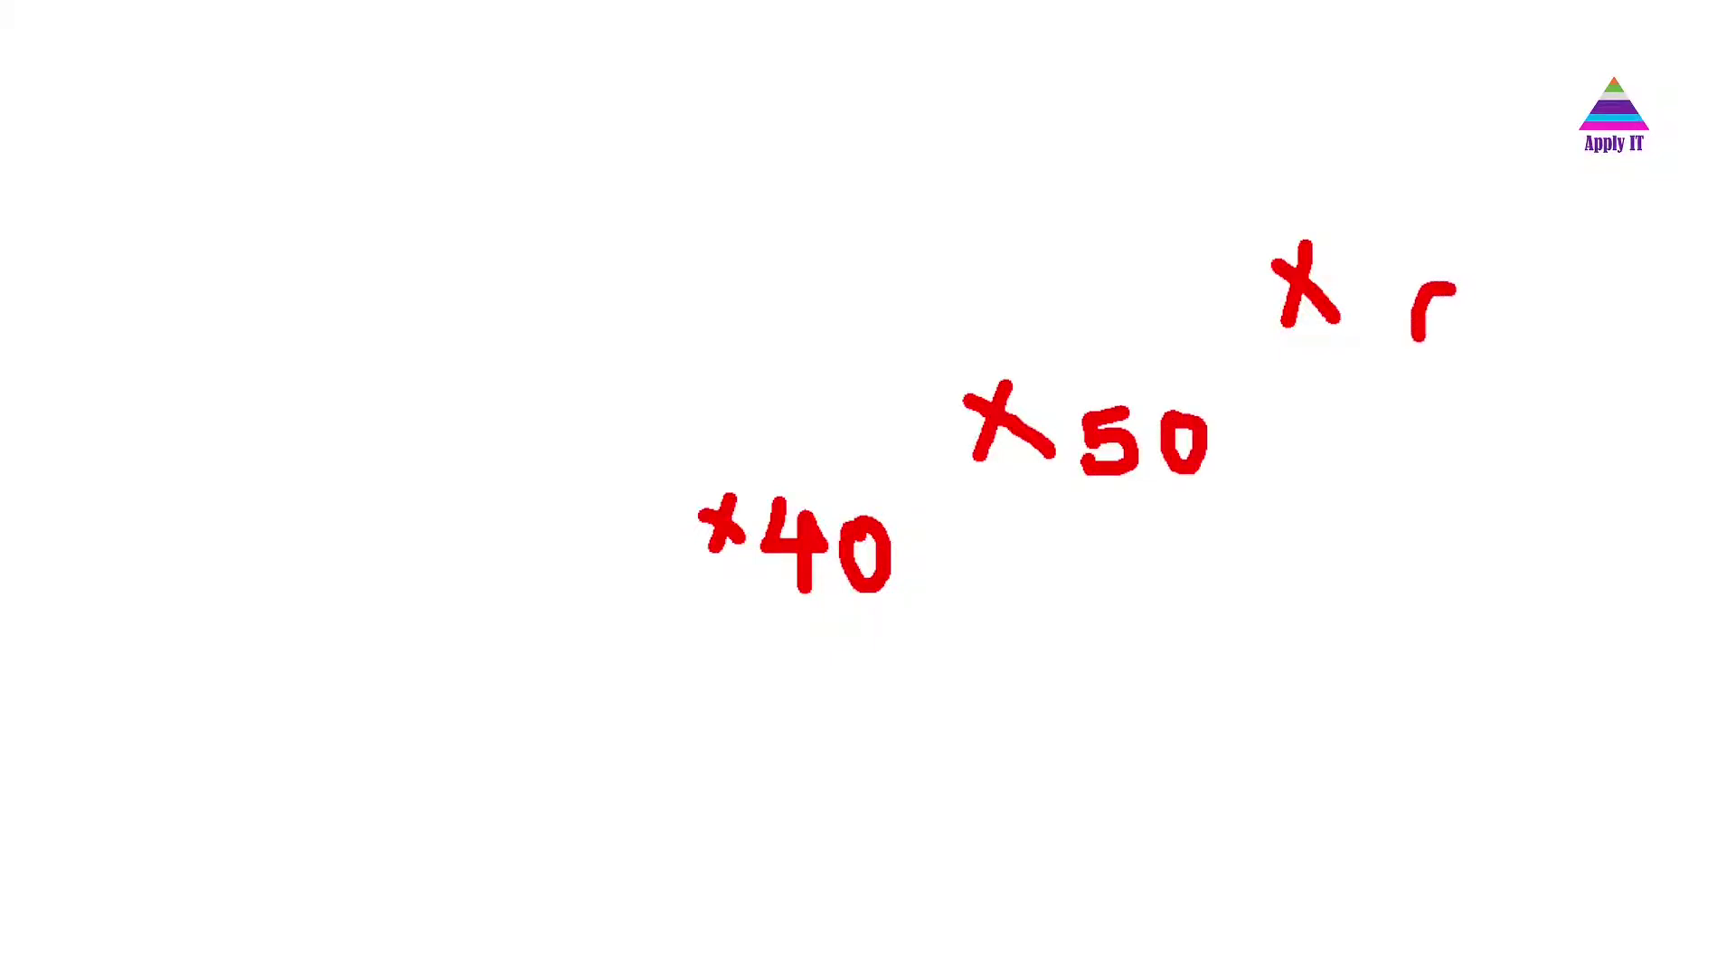
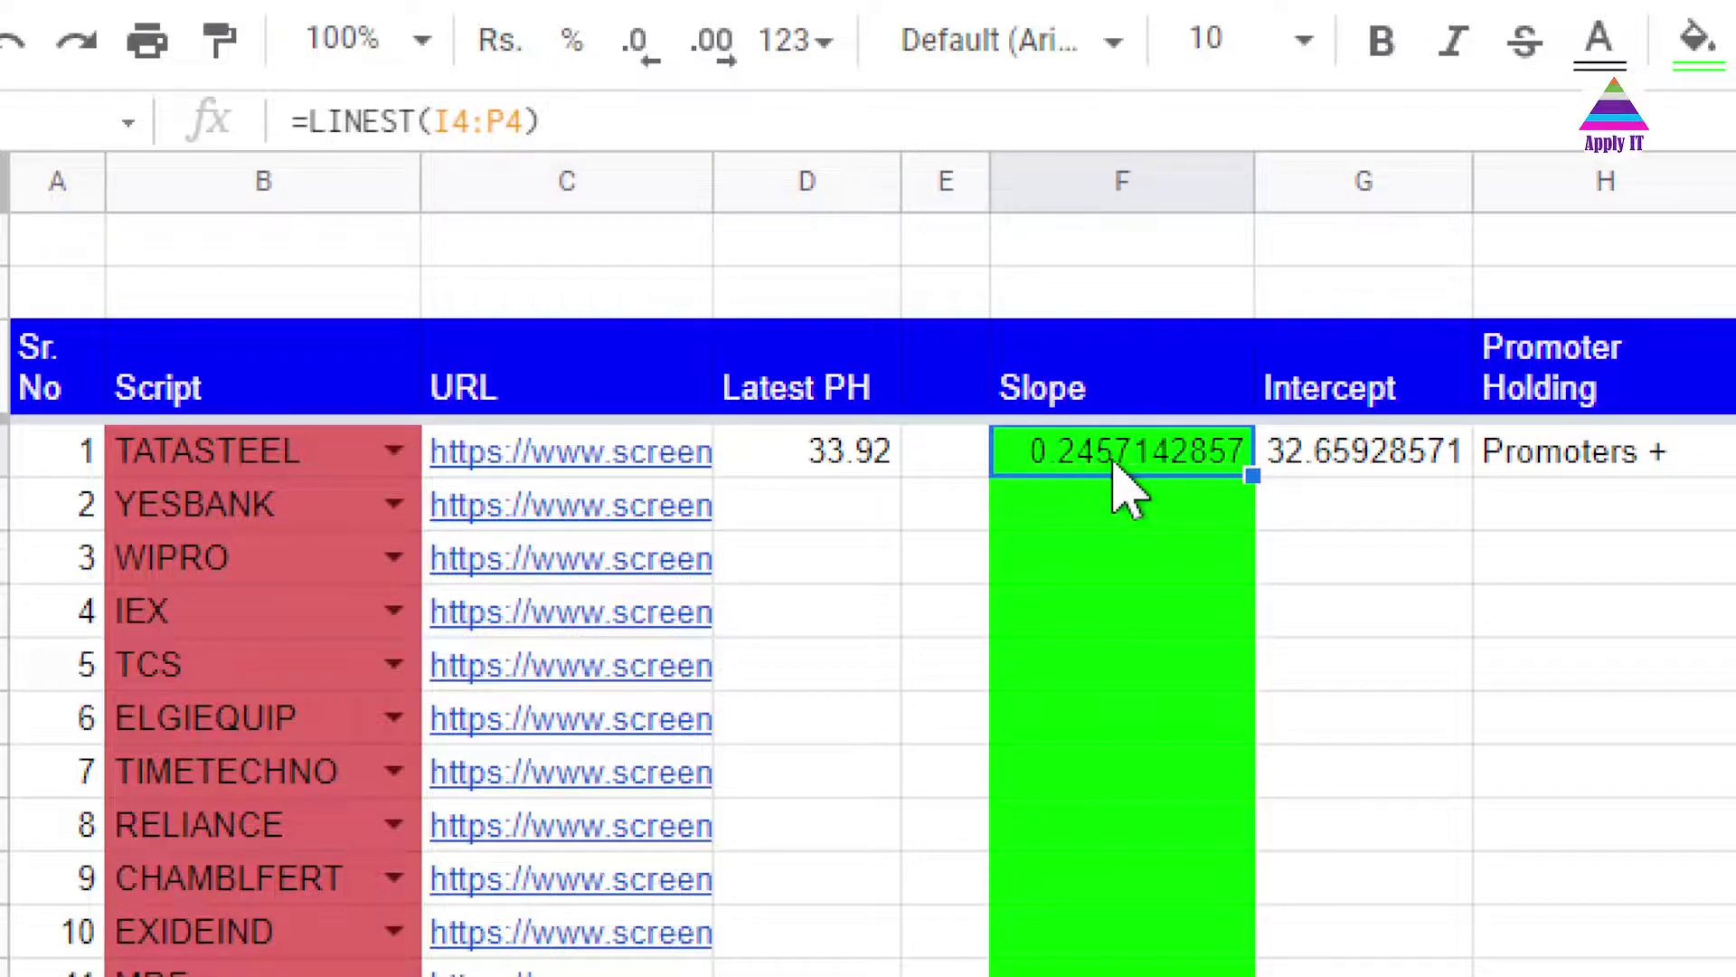
- Select the Script cells B4:B221 and open their green custom-formula conditional formatting rule
{"action": "left_click", "coordinate": [1284, 547]}
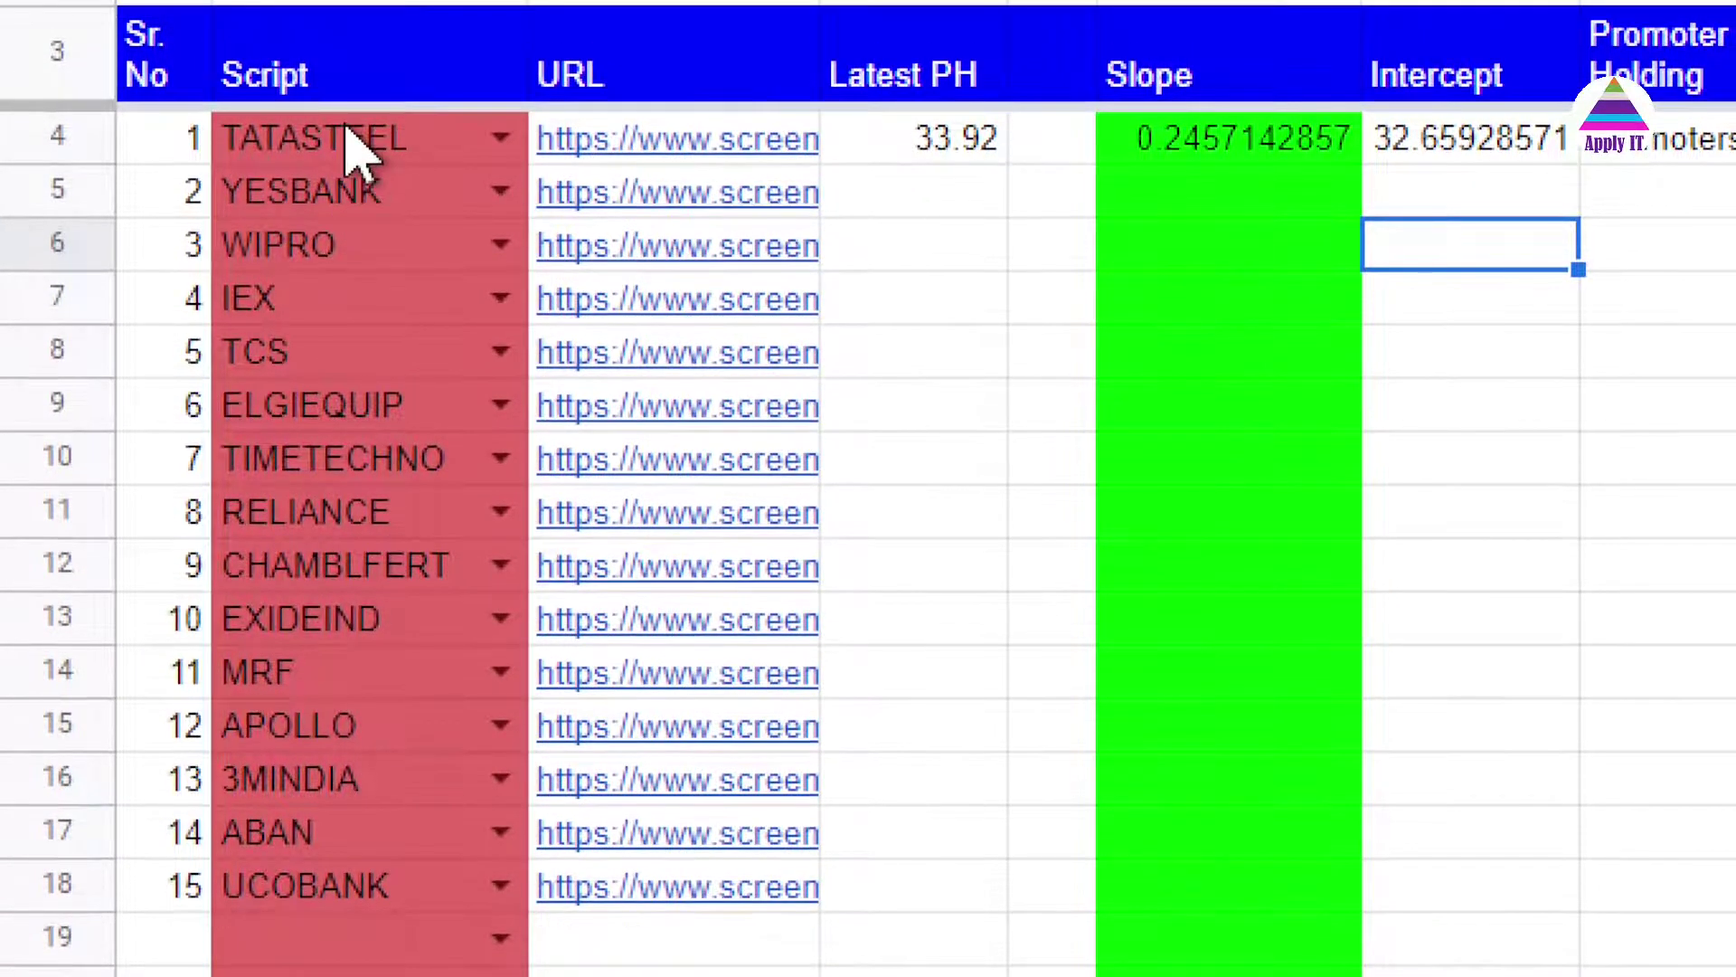
{"action": "left_click", "coordinate": [360, 154]}
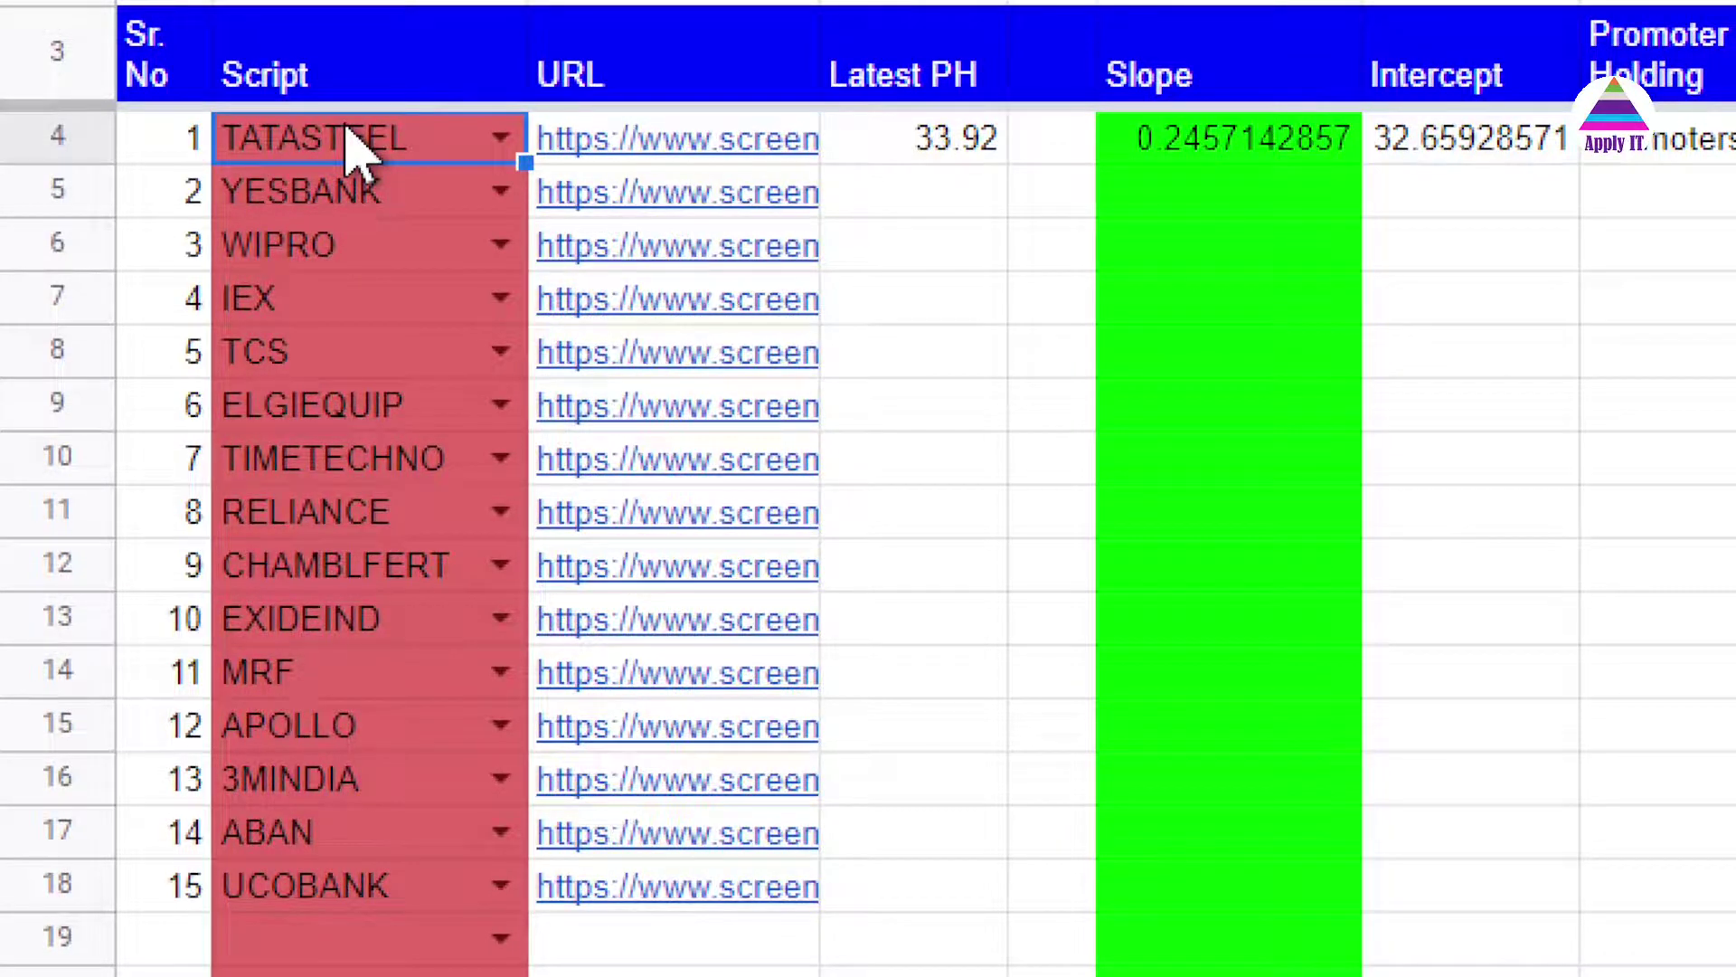
{"action": "key", "text": "ctrl+shift+Down"}
{"action": "key", "text": "ctrl+shift+Down"}
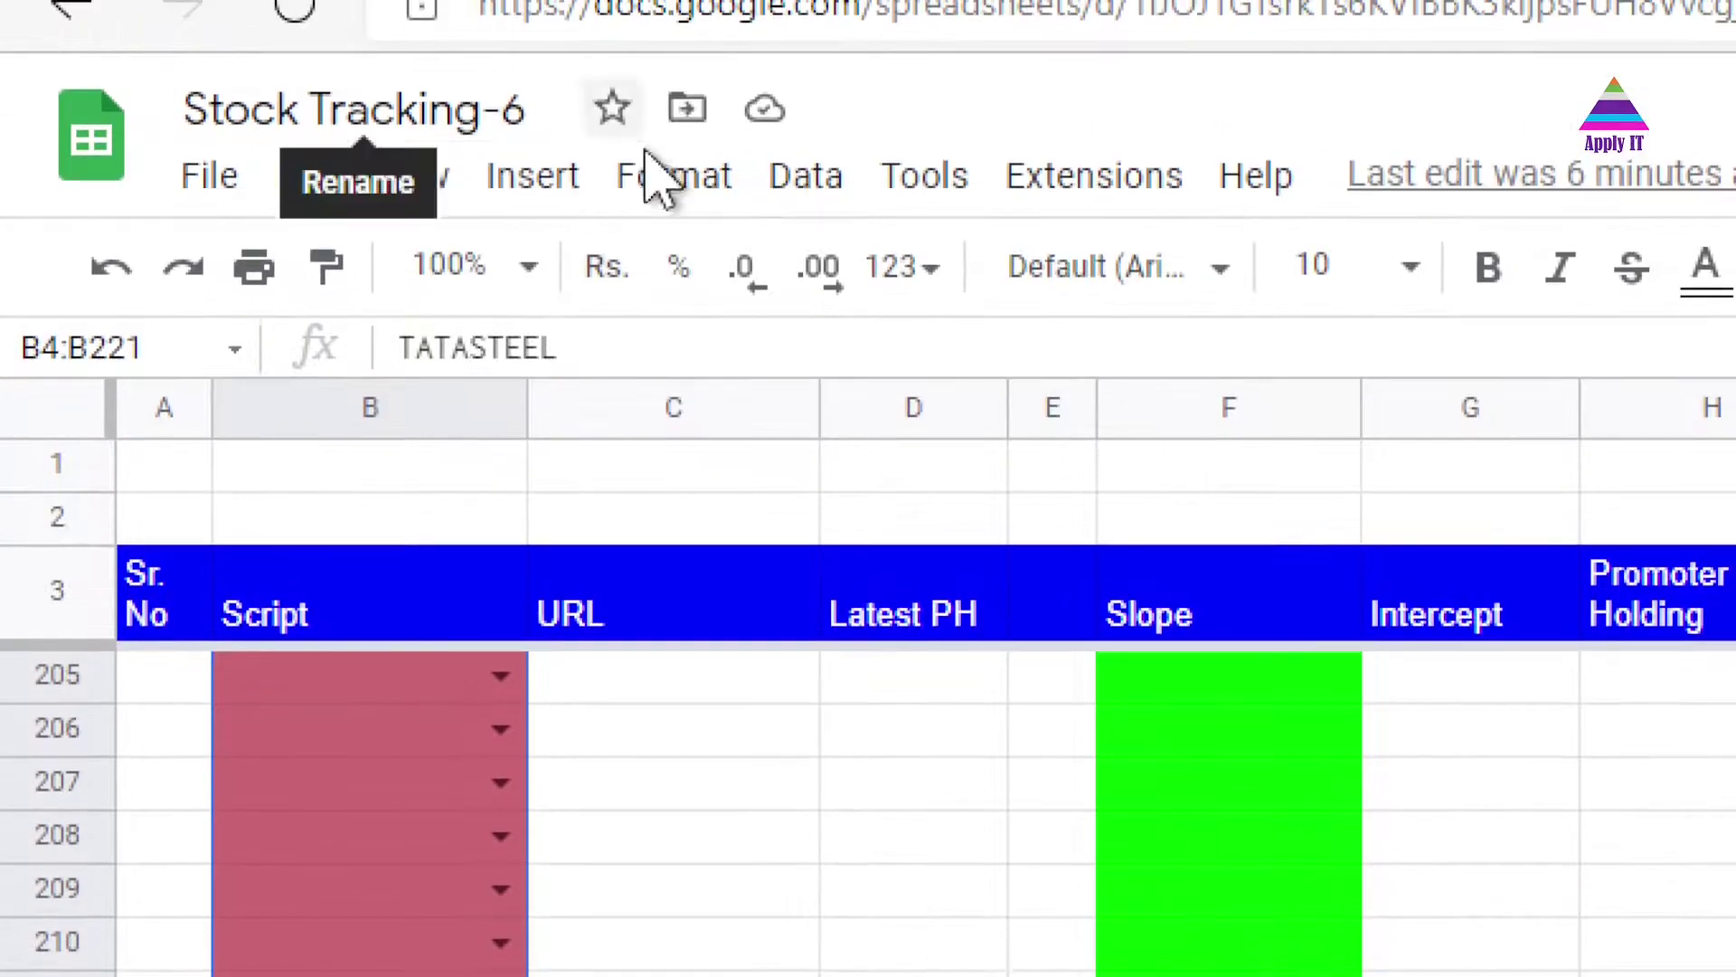
{"action": "left_click", "coordinate": [710, 221]}
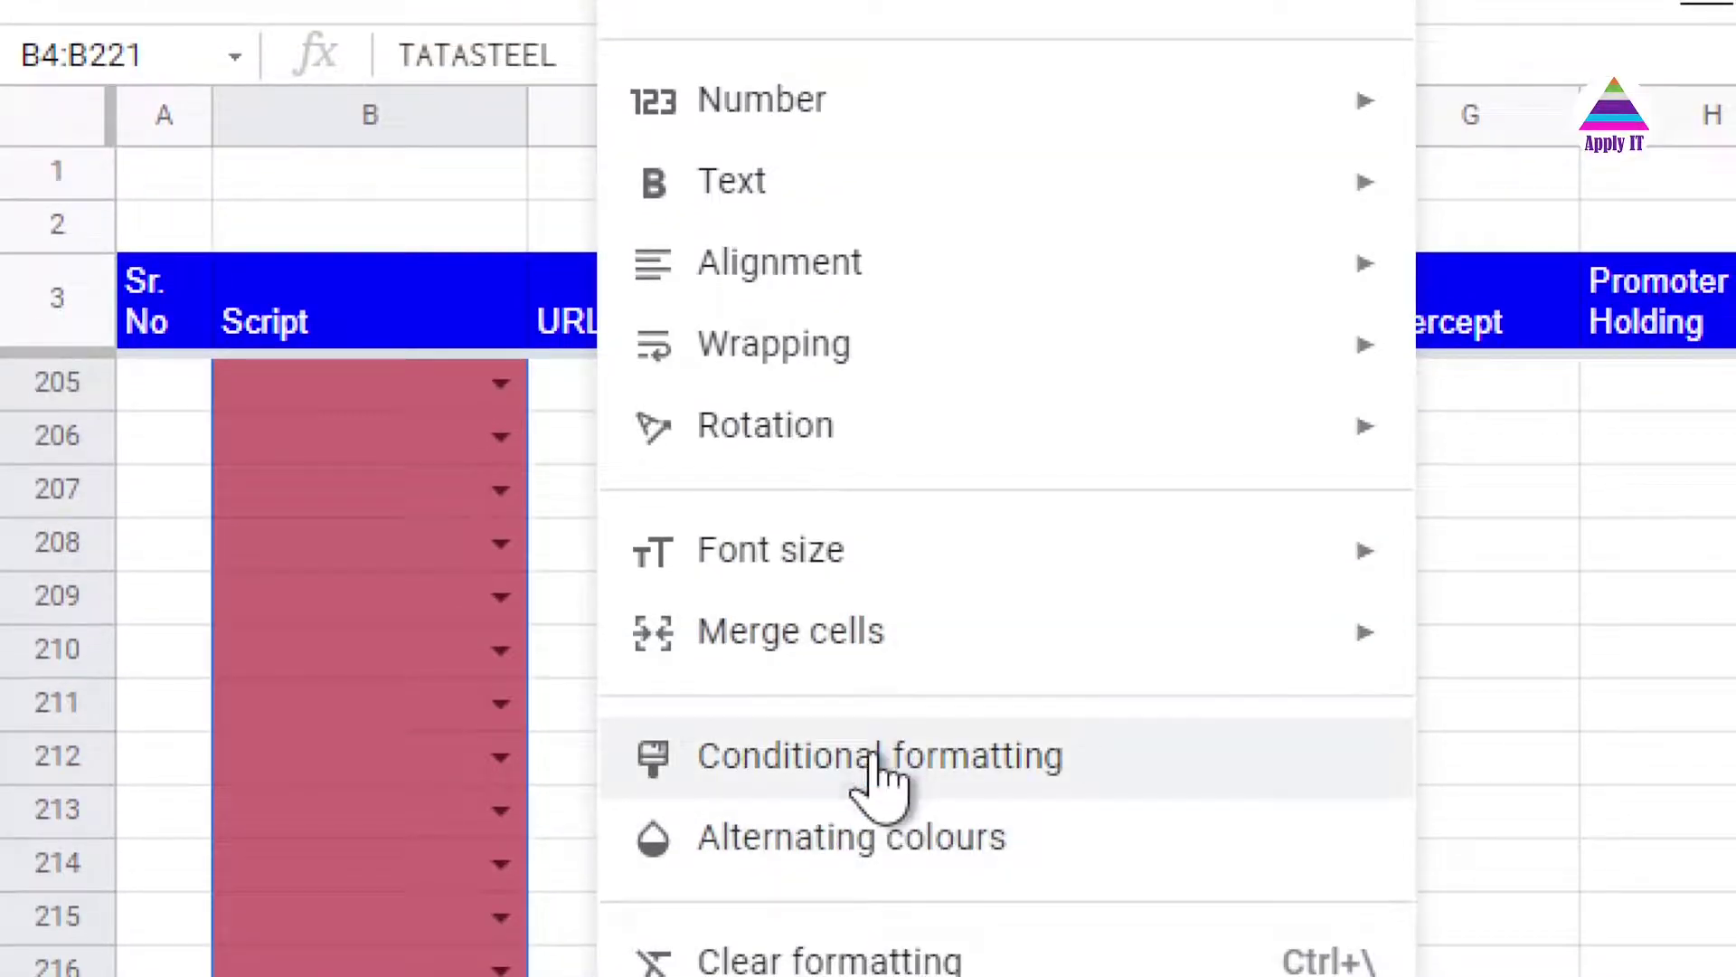
{"action": "left_click", "coordinate": [870, 758]}
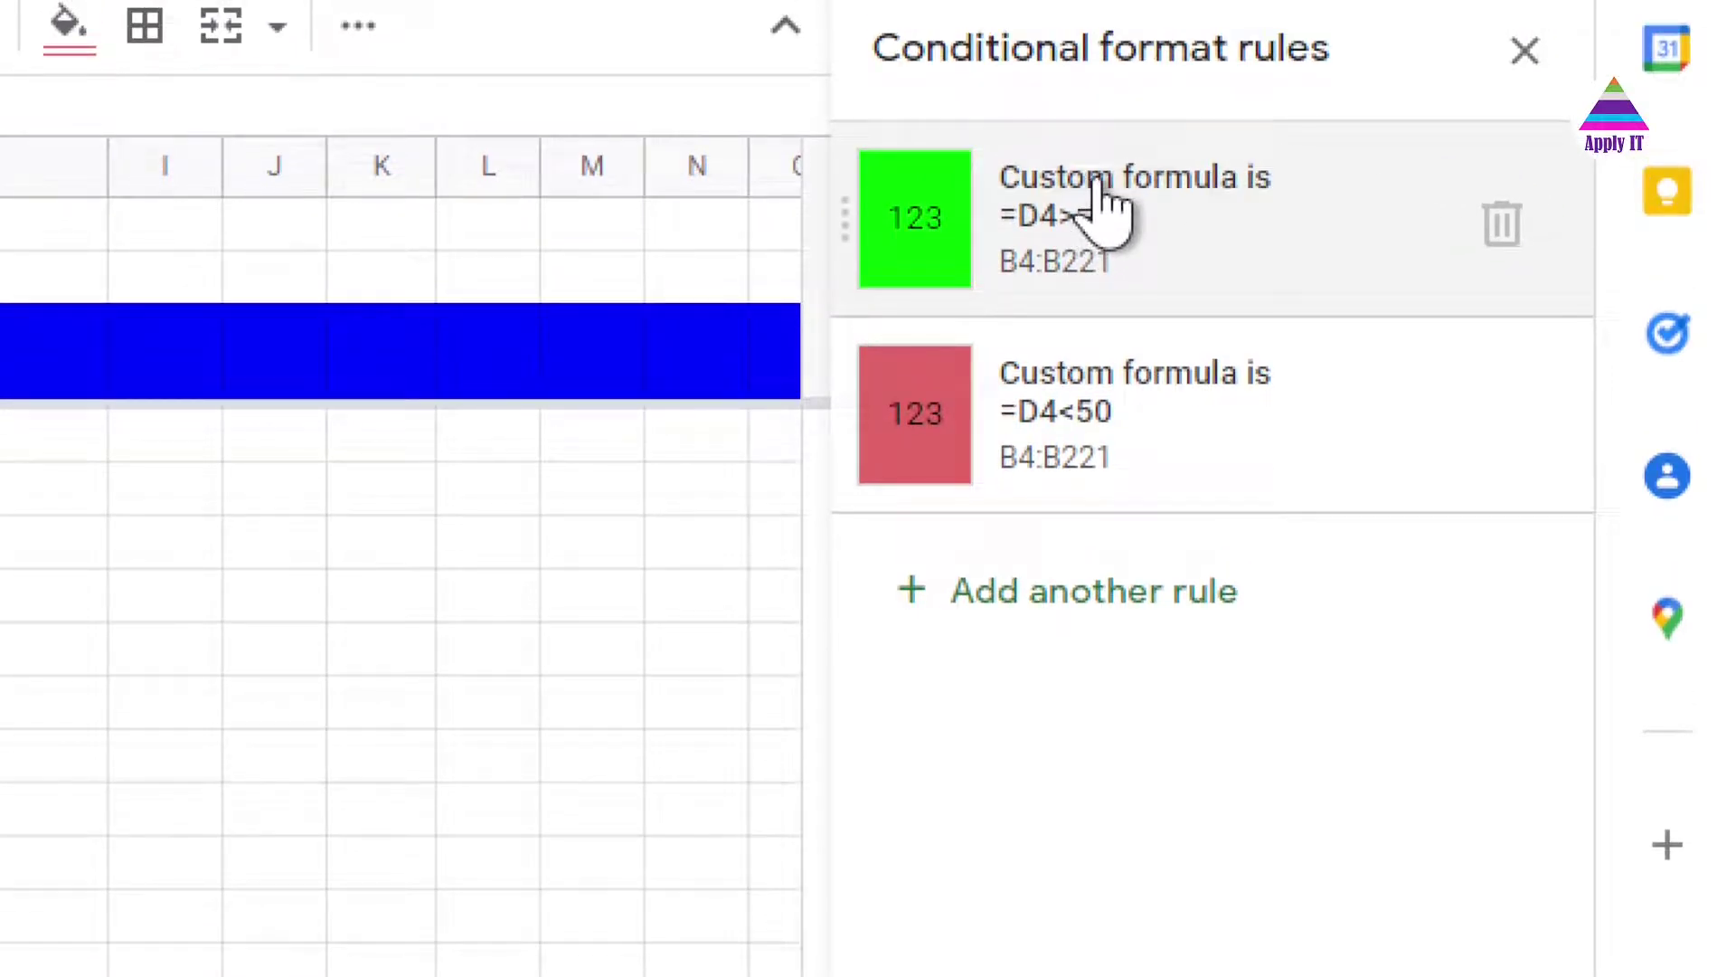
{"action": "left_click", "coordinate": [1105, 206]}
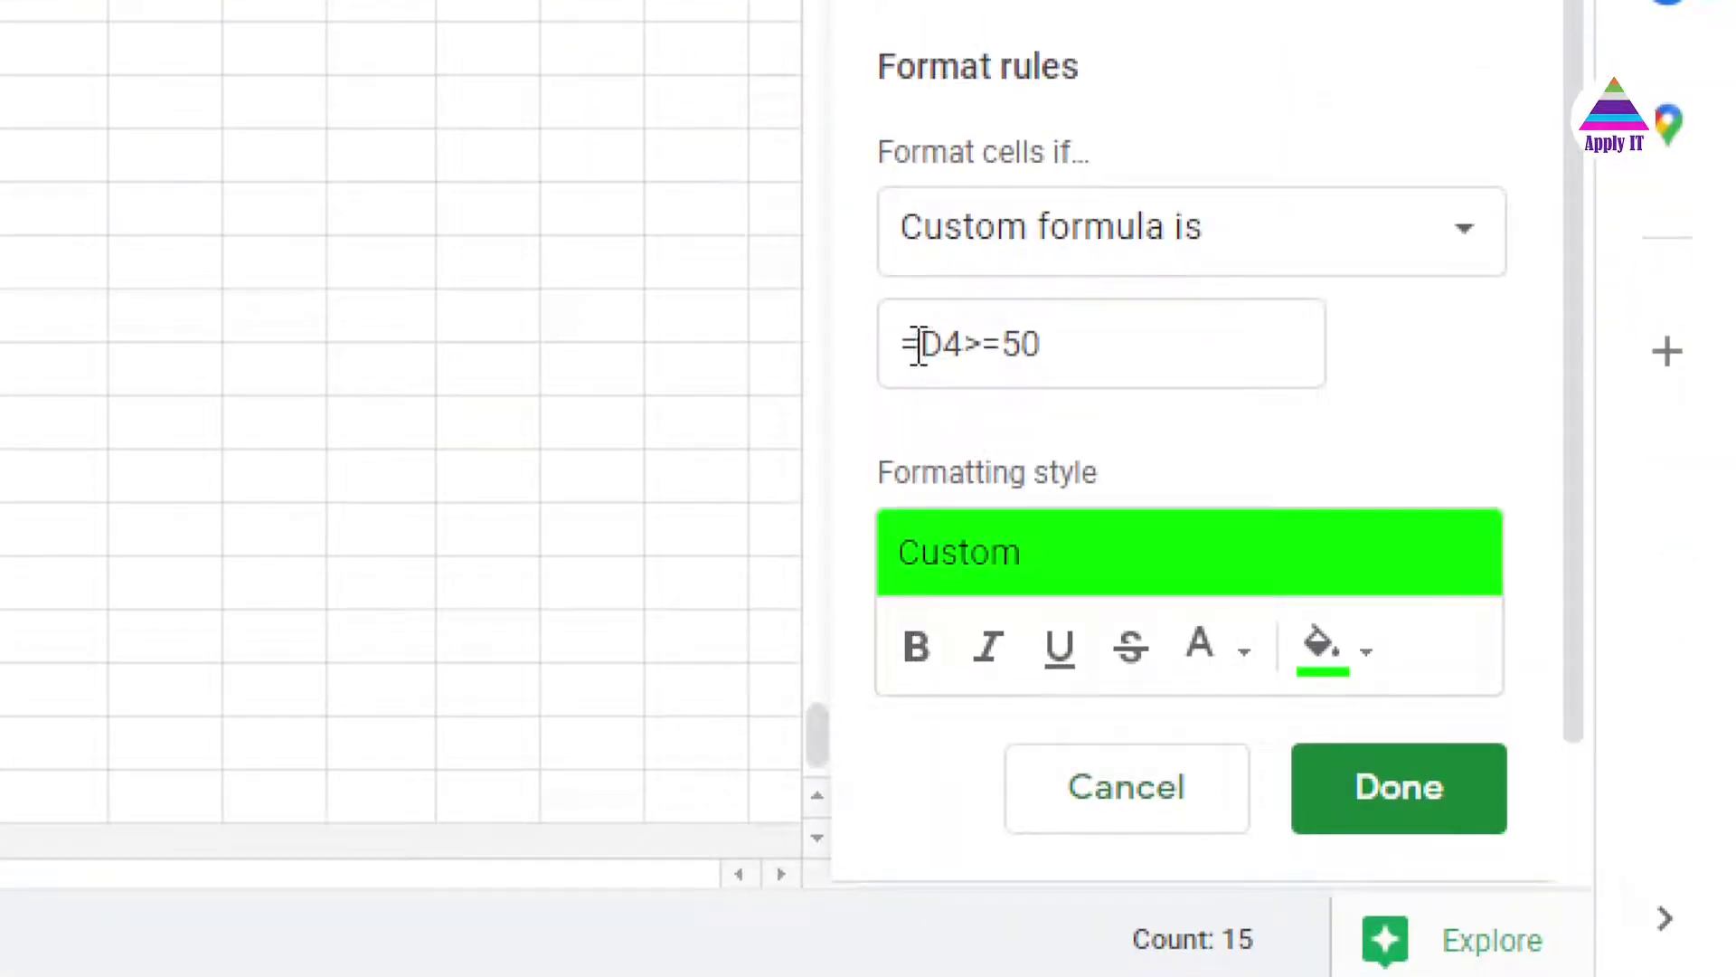
- Examine the Script column's green =D4>=50 rule and red =D4<50 custom-formula rule, leaving both as they are
{"action": "left_click_drag", "start_coordinate": [919, 344], "coordinate": [1076, 369]}
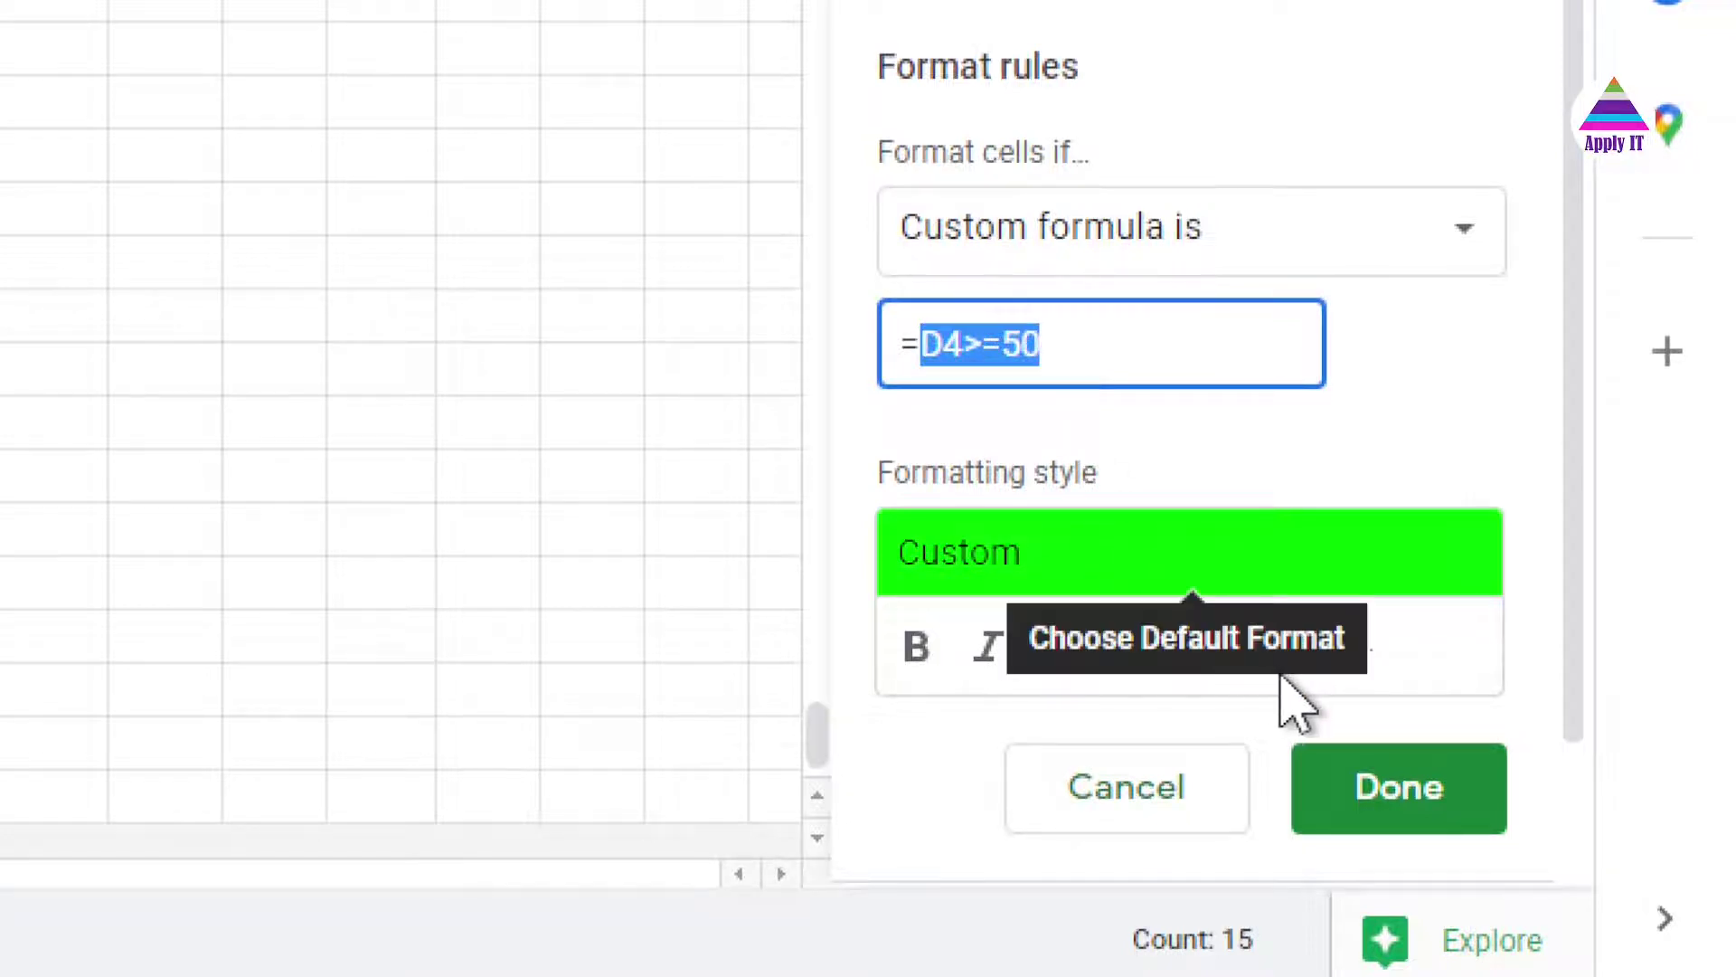
{"action": "left_click", "coordinate": [1154, 826]}
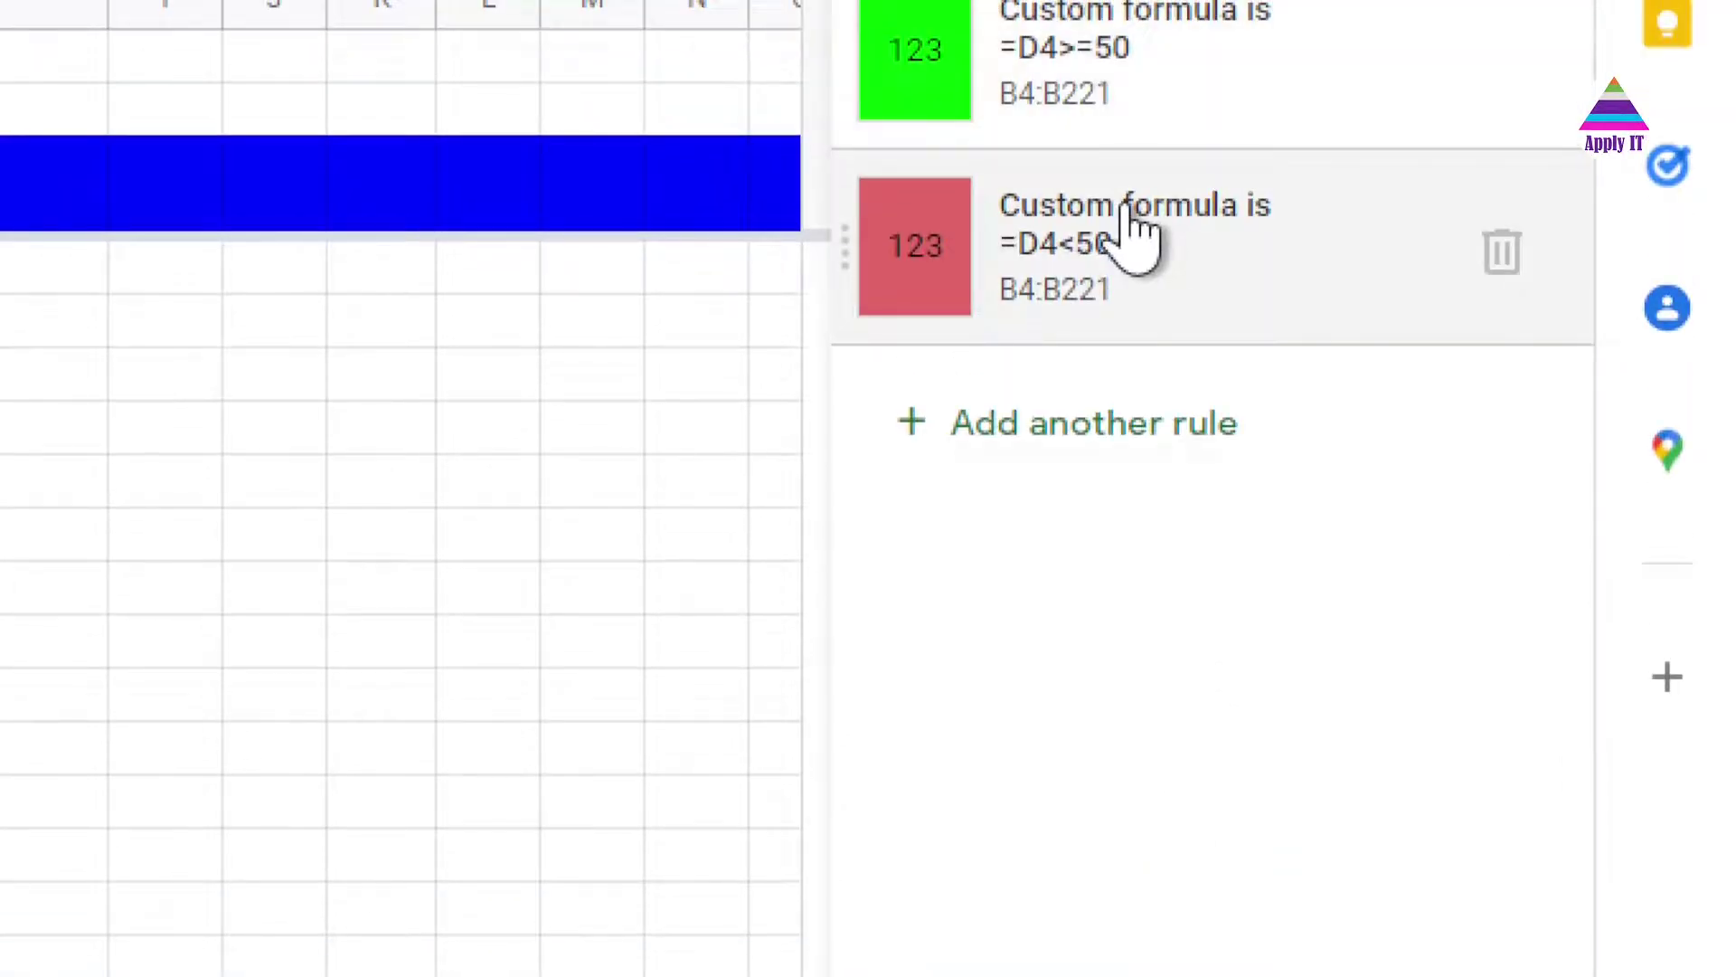
{"action": "left_click", "coordinate": [1127, 228]}
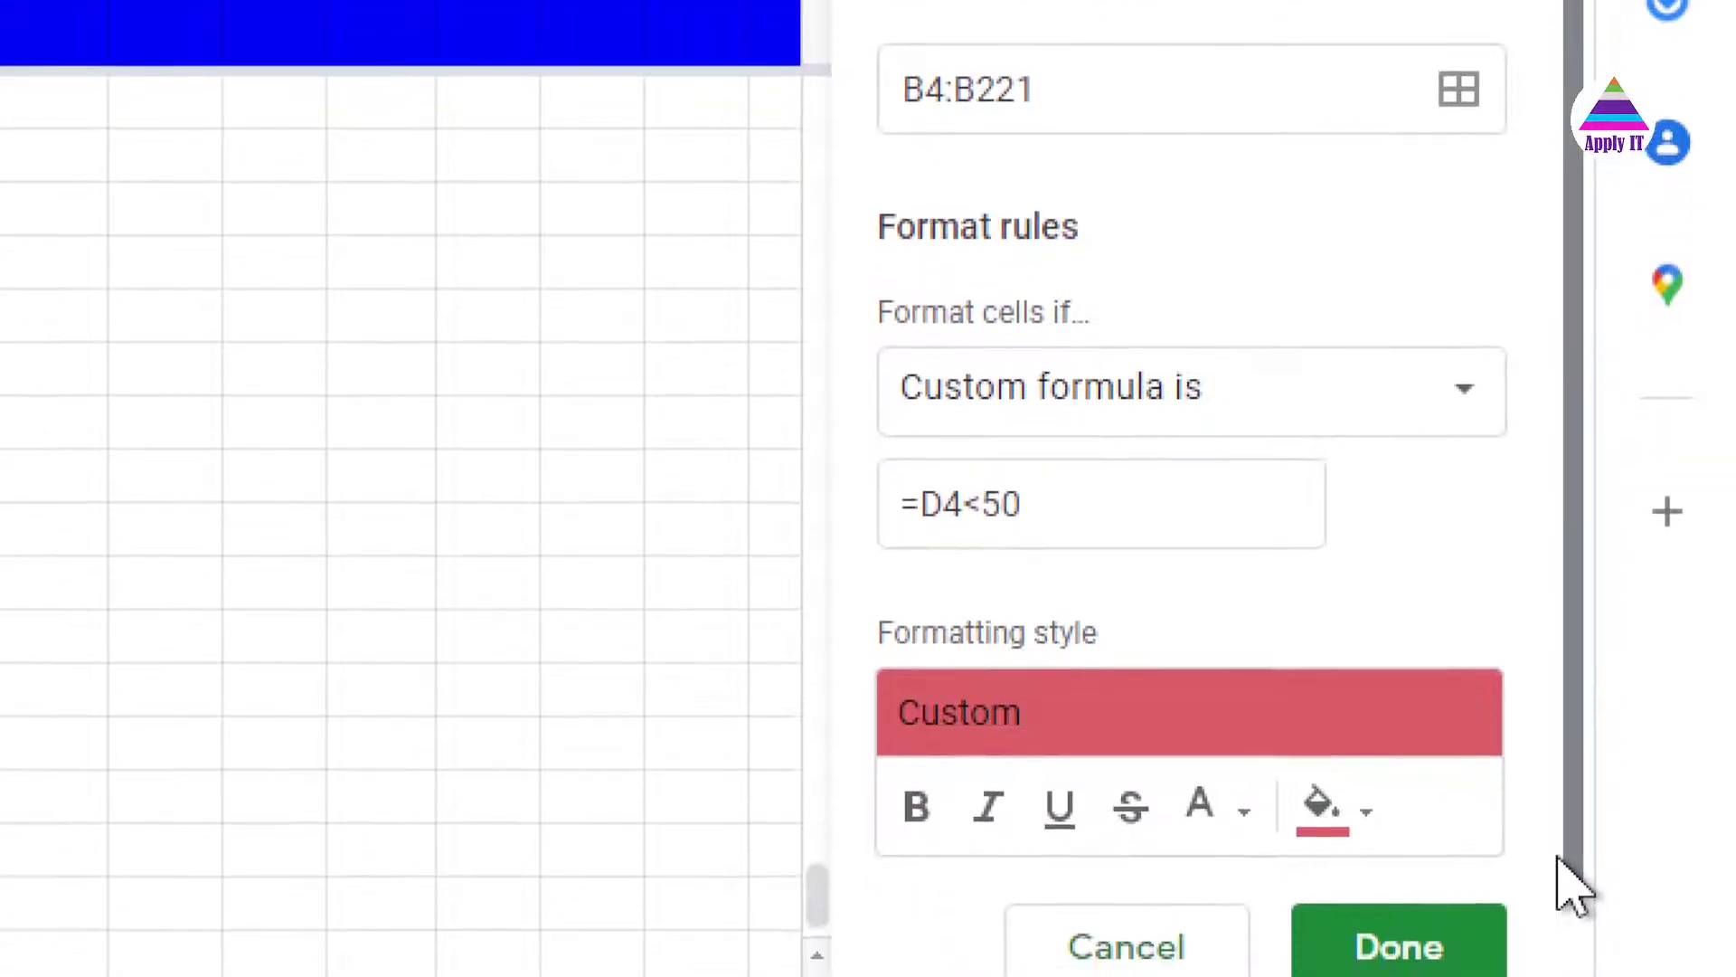
{"action": "left_click", "coordinate": [1339, 373]}
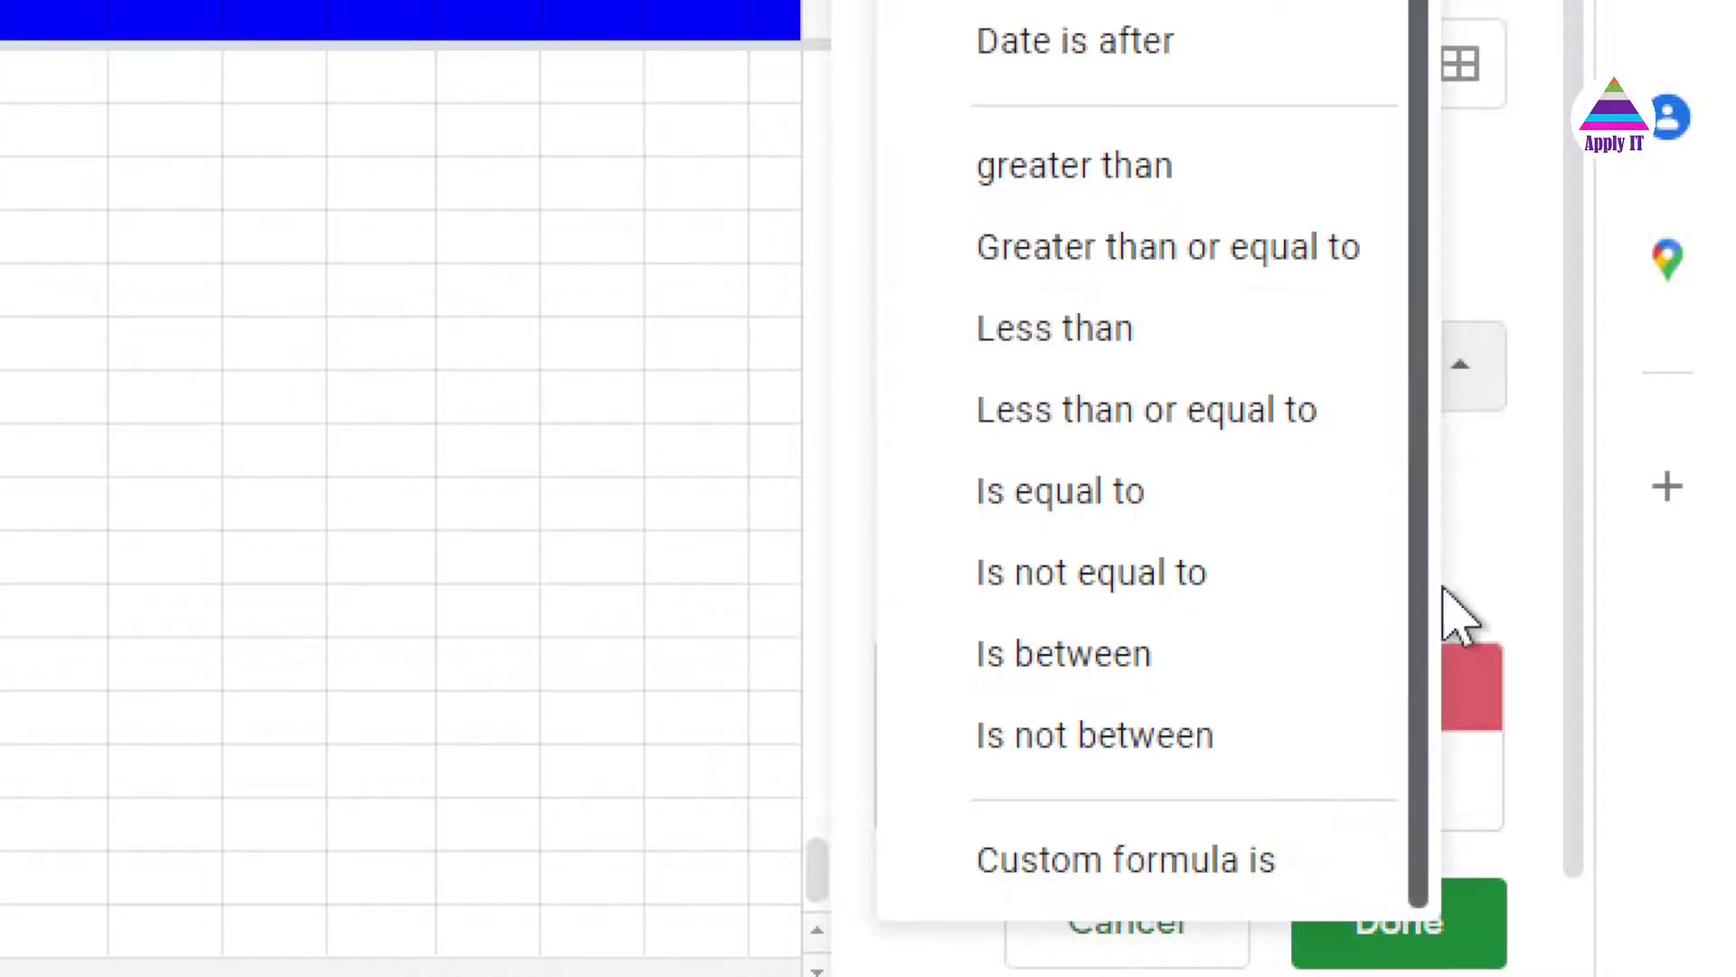
{"action": "left_click", "coordinate": [1266, 795]}
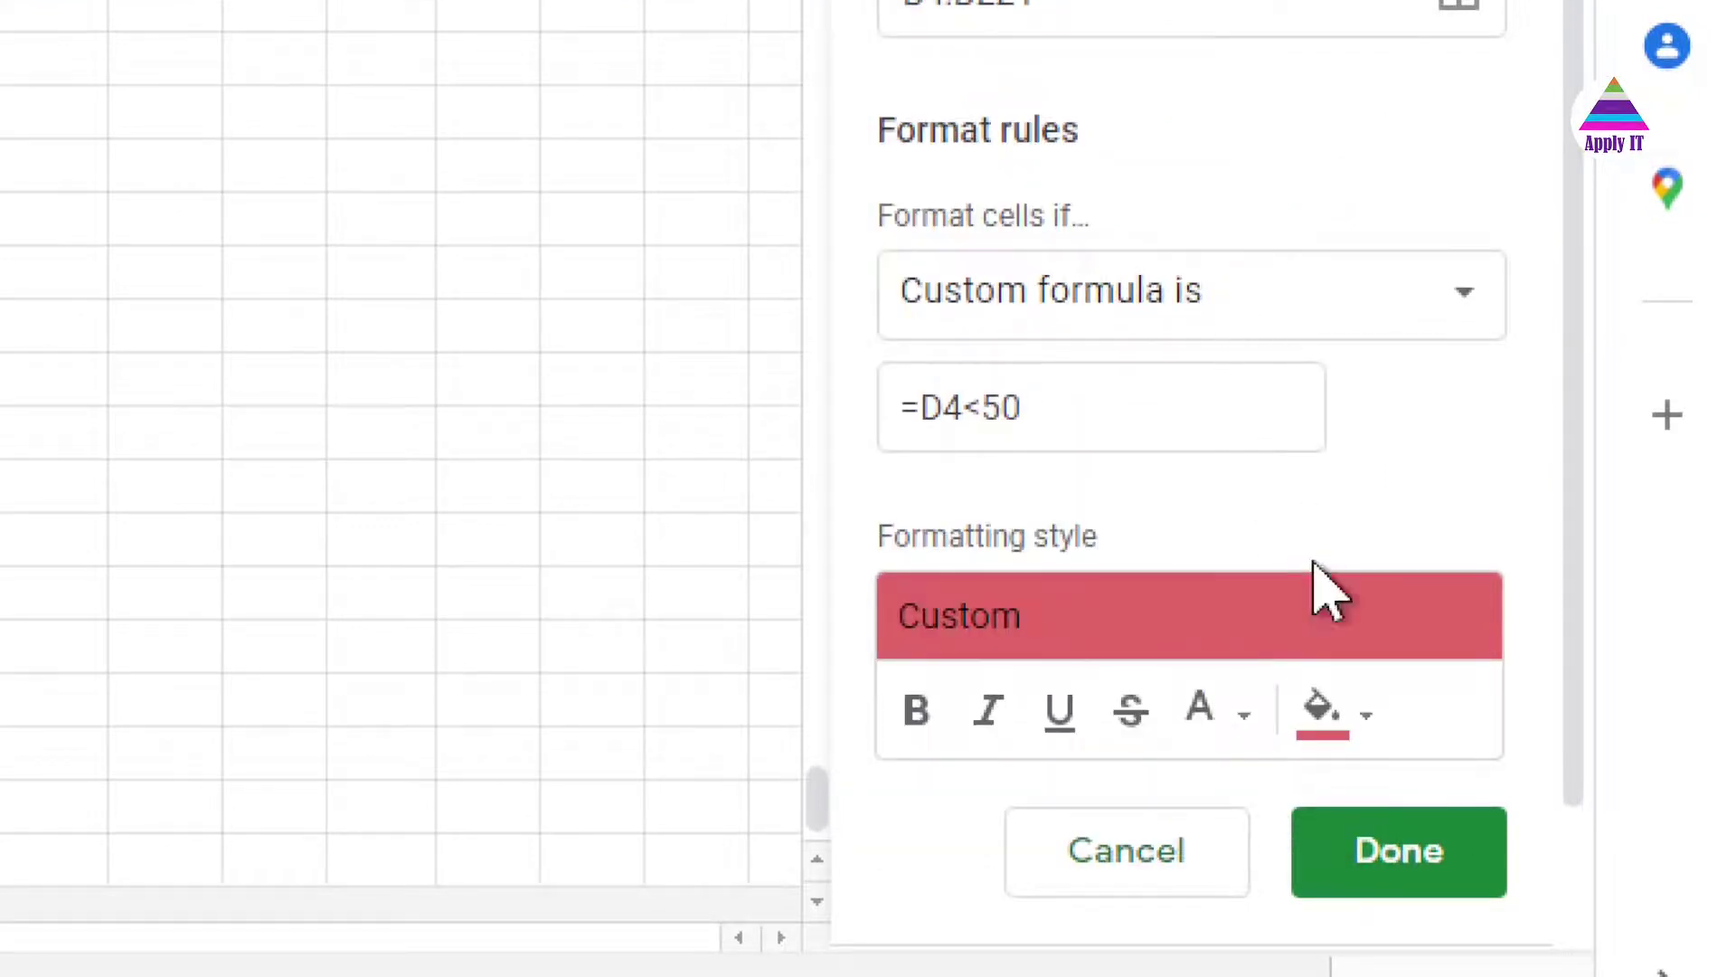
{"action": "left_click", "coordinate": [1180, 791]}
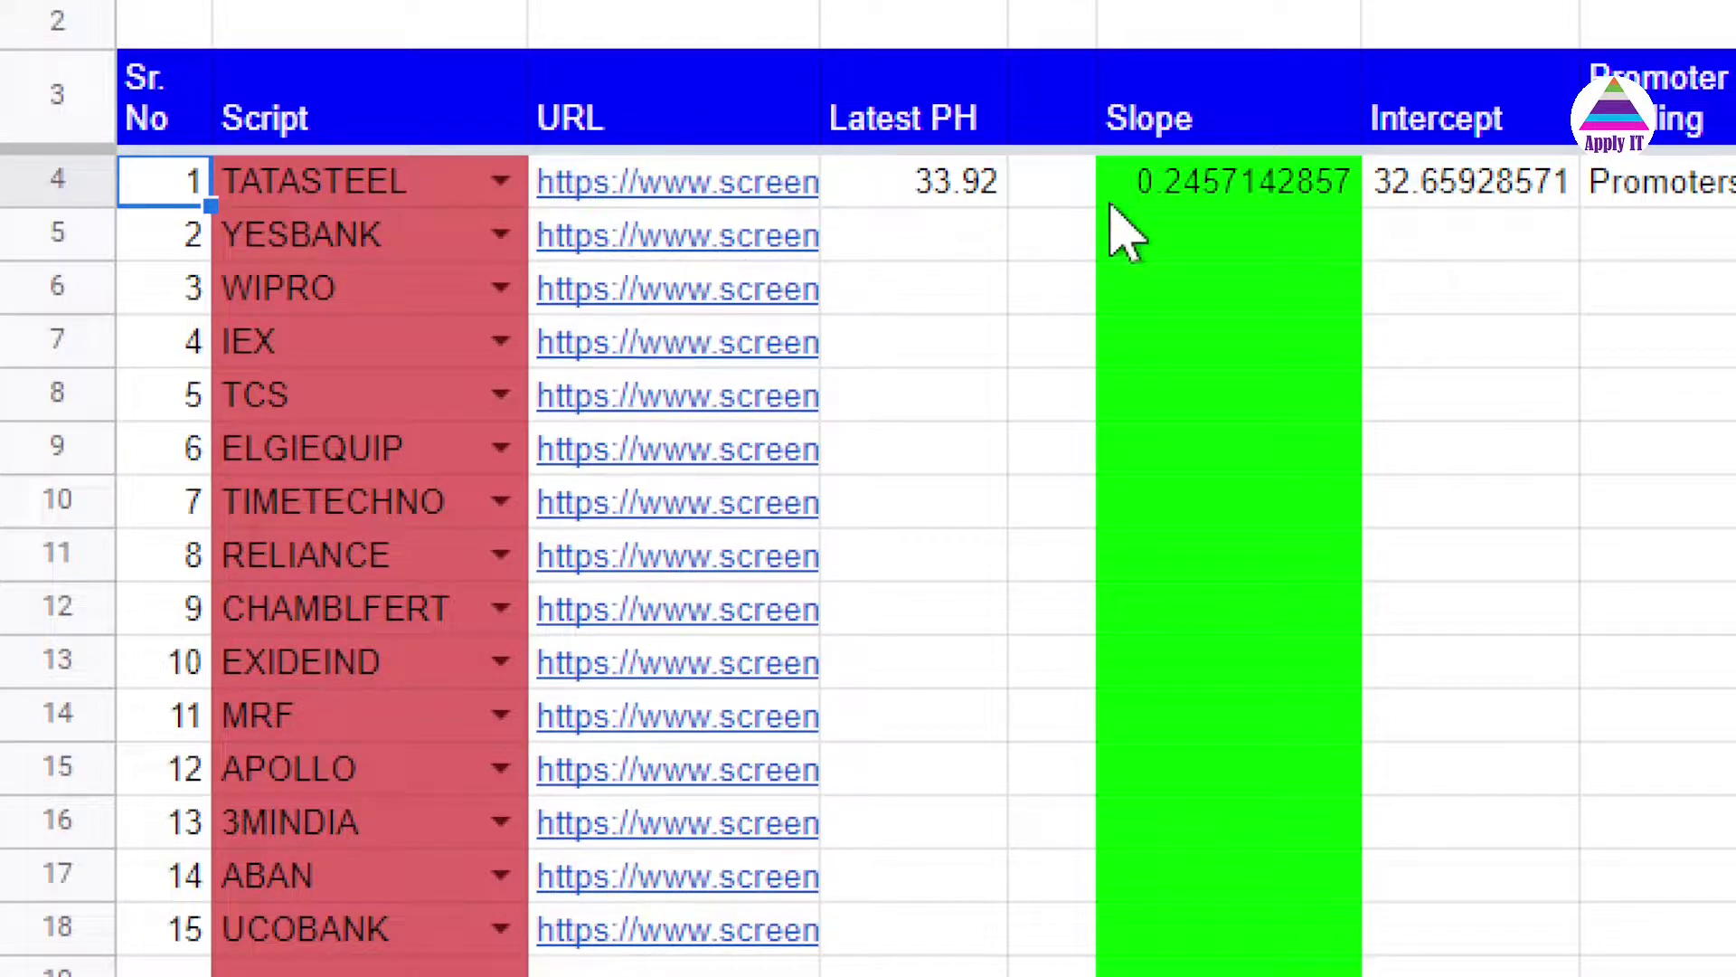
{"action": "left_click", "coordinate": [1192, 199]}
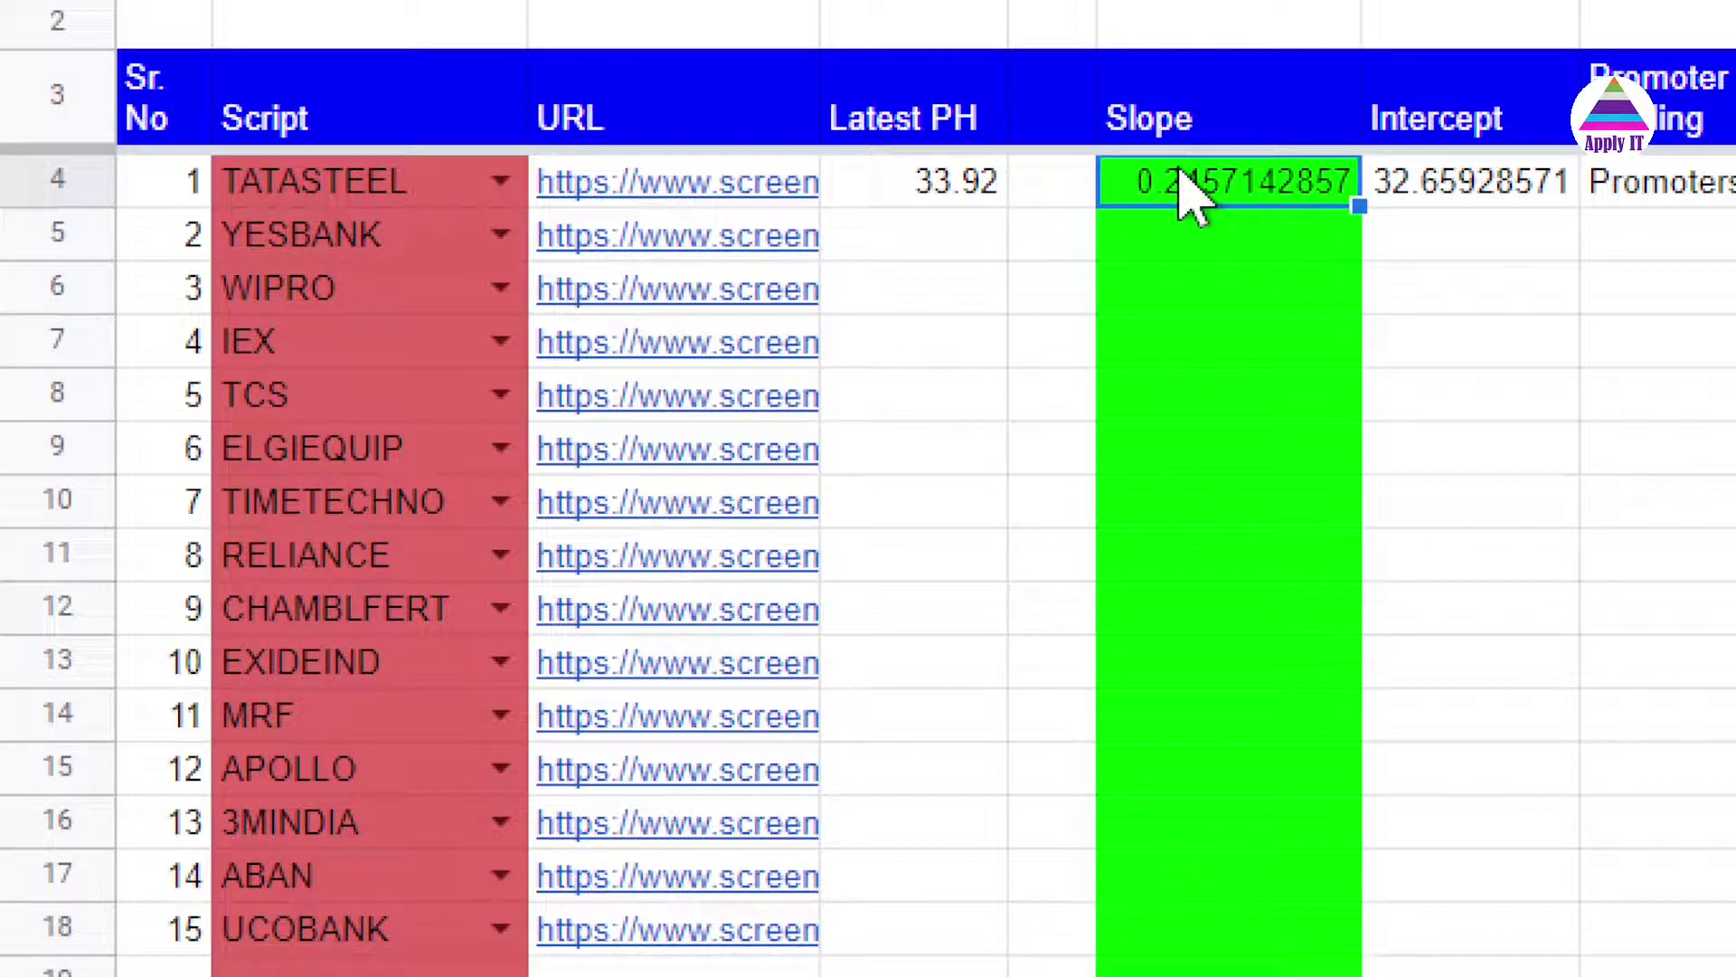
{"action": "key", "text": "shift+Down"}
{"action": "key", "text": "shift+Down"}
{"action": "key", "text": "shift+Down"}
{"action": "key", "text": "shift+Down"}
{"action": "key", "text": "shift+Down"}
{"action": "key", "text": "shift+Down"}
{"action": "key", "text": "shift+Down"}
{"action": "key", "text": "shift+Down"}
{"action": "key", "text": "shift+Down"}
{"action": "key", "text": "shift+Down"}
{"action": "key", "text": "shift+Down"}
{"action": "key", "text": "shift+Down"}
{"action": "key", "text": "shift+Down"}
{"action": "key", "text": "shift+Down"}
{"action": "key", "text": "shift+Down"}
{"action": "key", "text": "shift+Down"}
{"action": "key", "text": "shift+Down"}
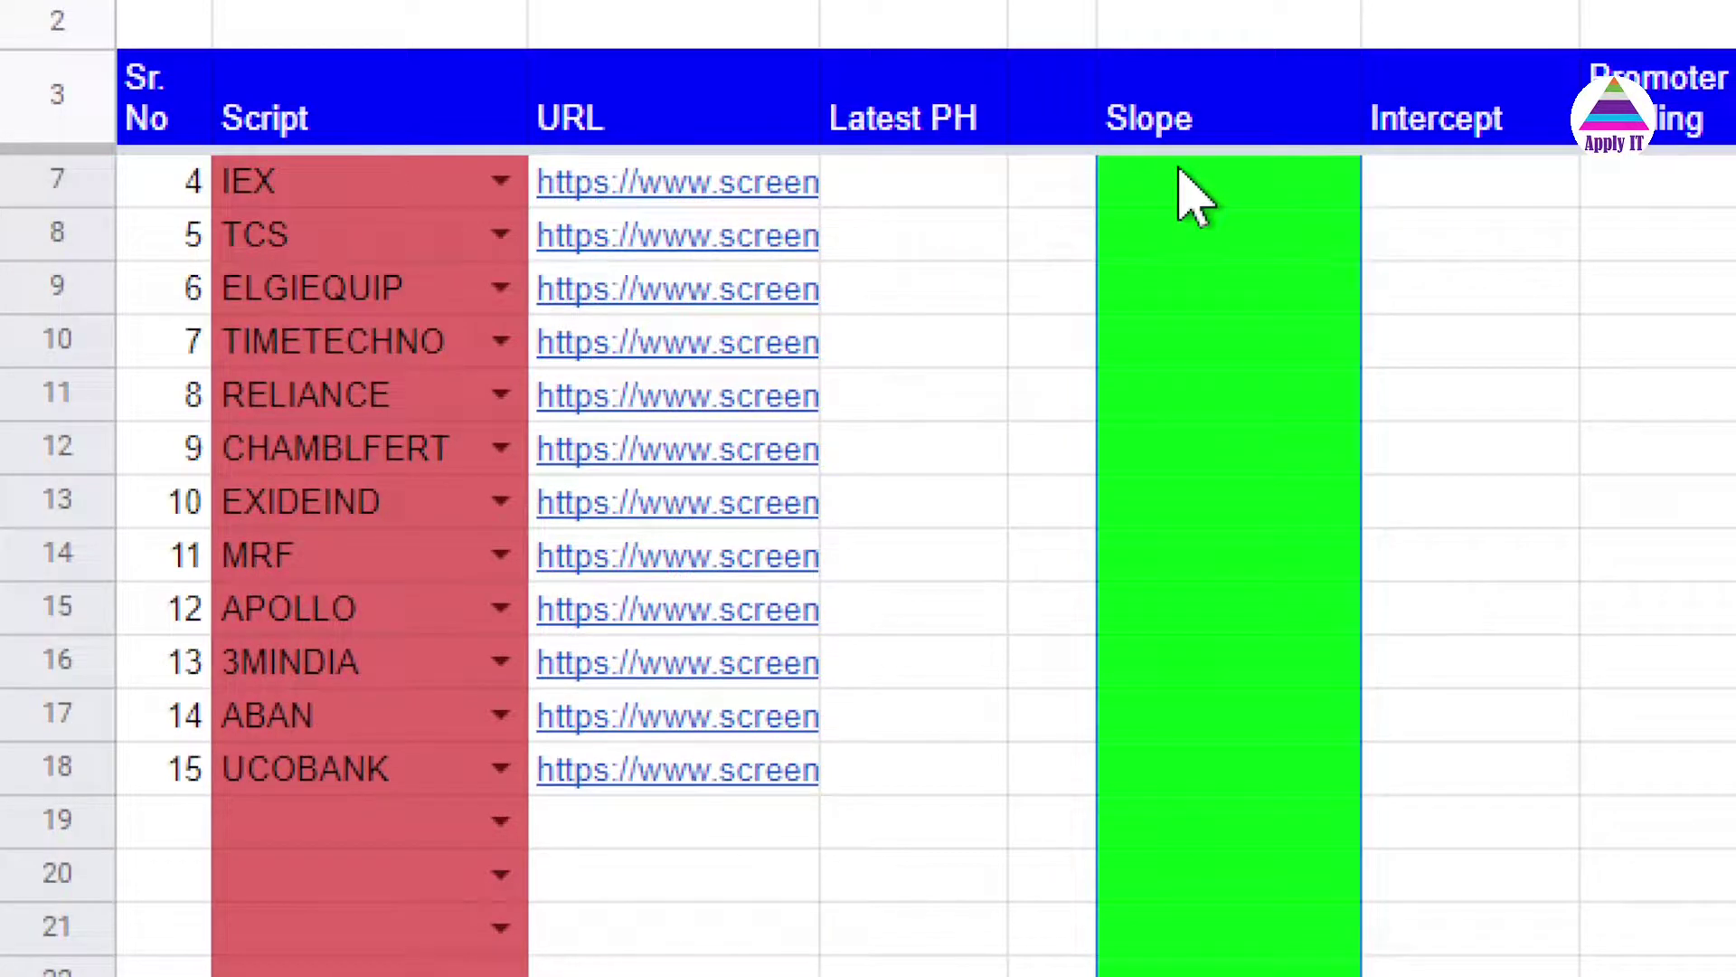
{"action": "key", "text": "shift+Down"}
{"action": "key", "text": "shift+Down"}
{"action": "key", "text": "shift+Down"}
{"action": "key", "text": "shift+Down"}
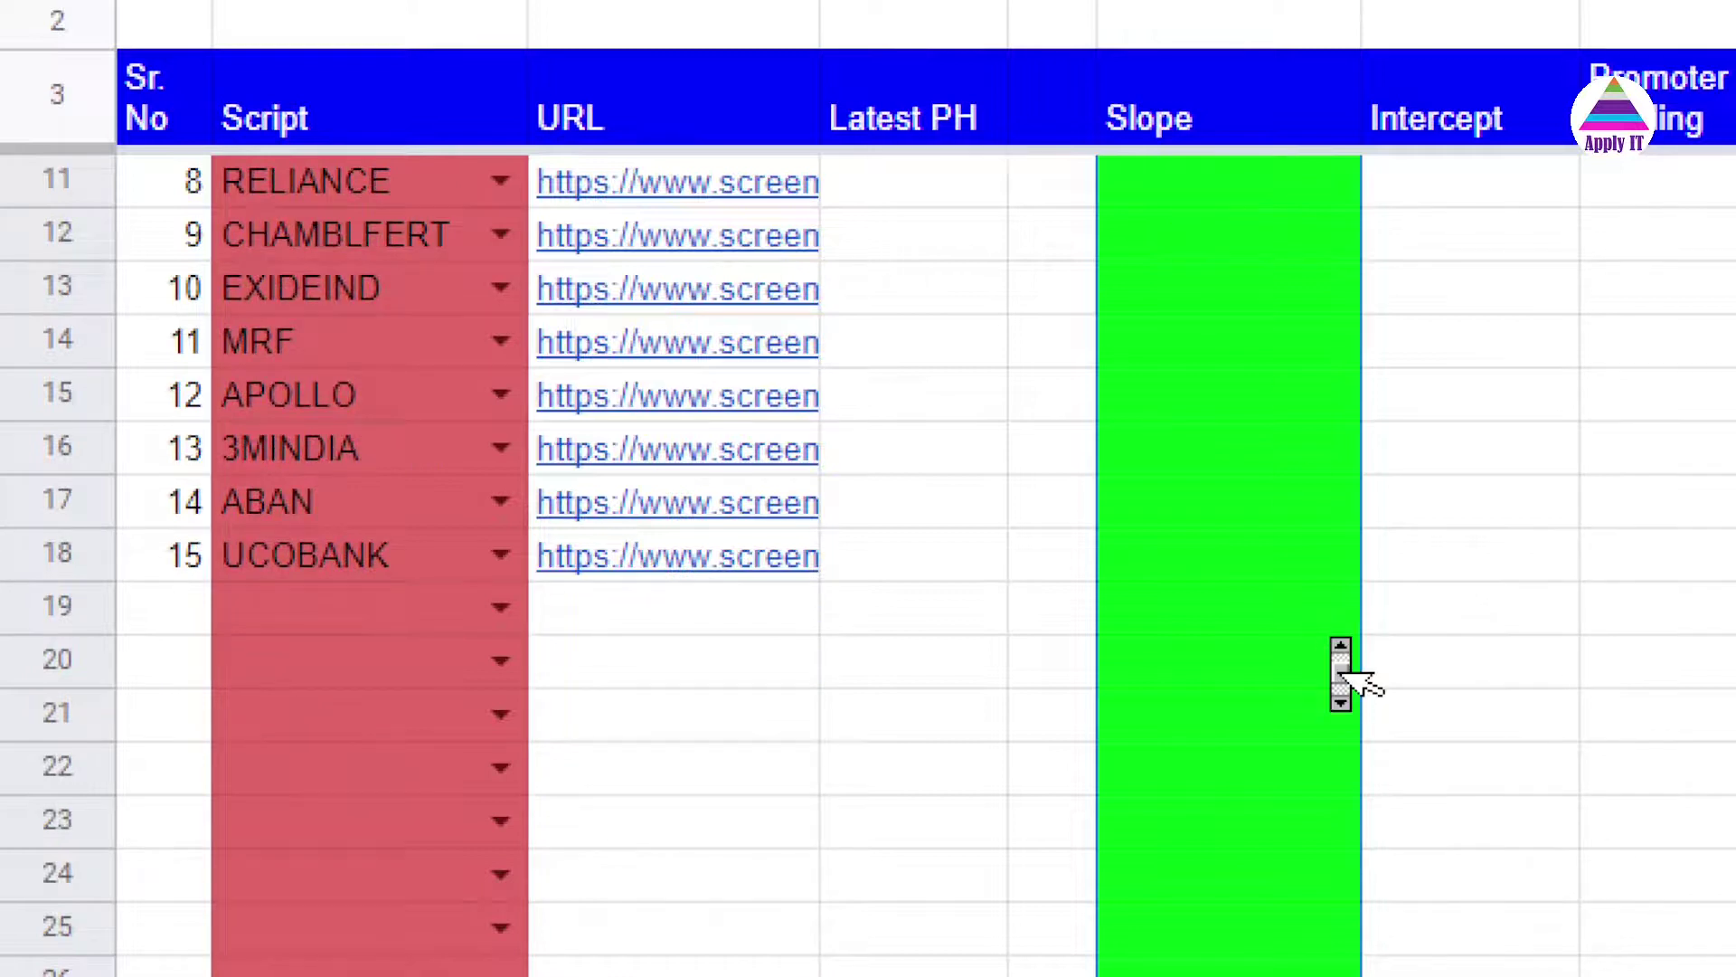
{"action": "scroll", "coordinate": [1336, 659], "scroll_direction": "up", "scroll_amount": 3}
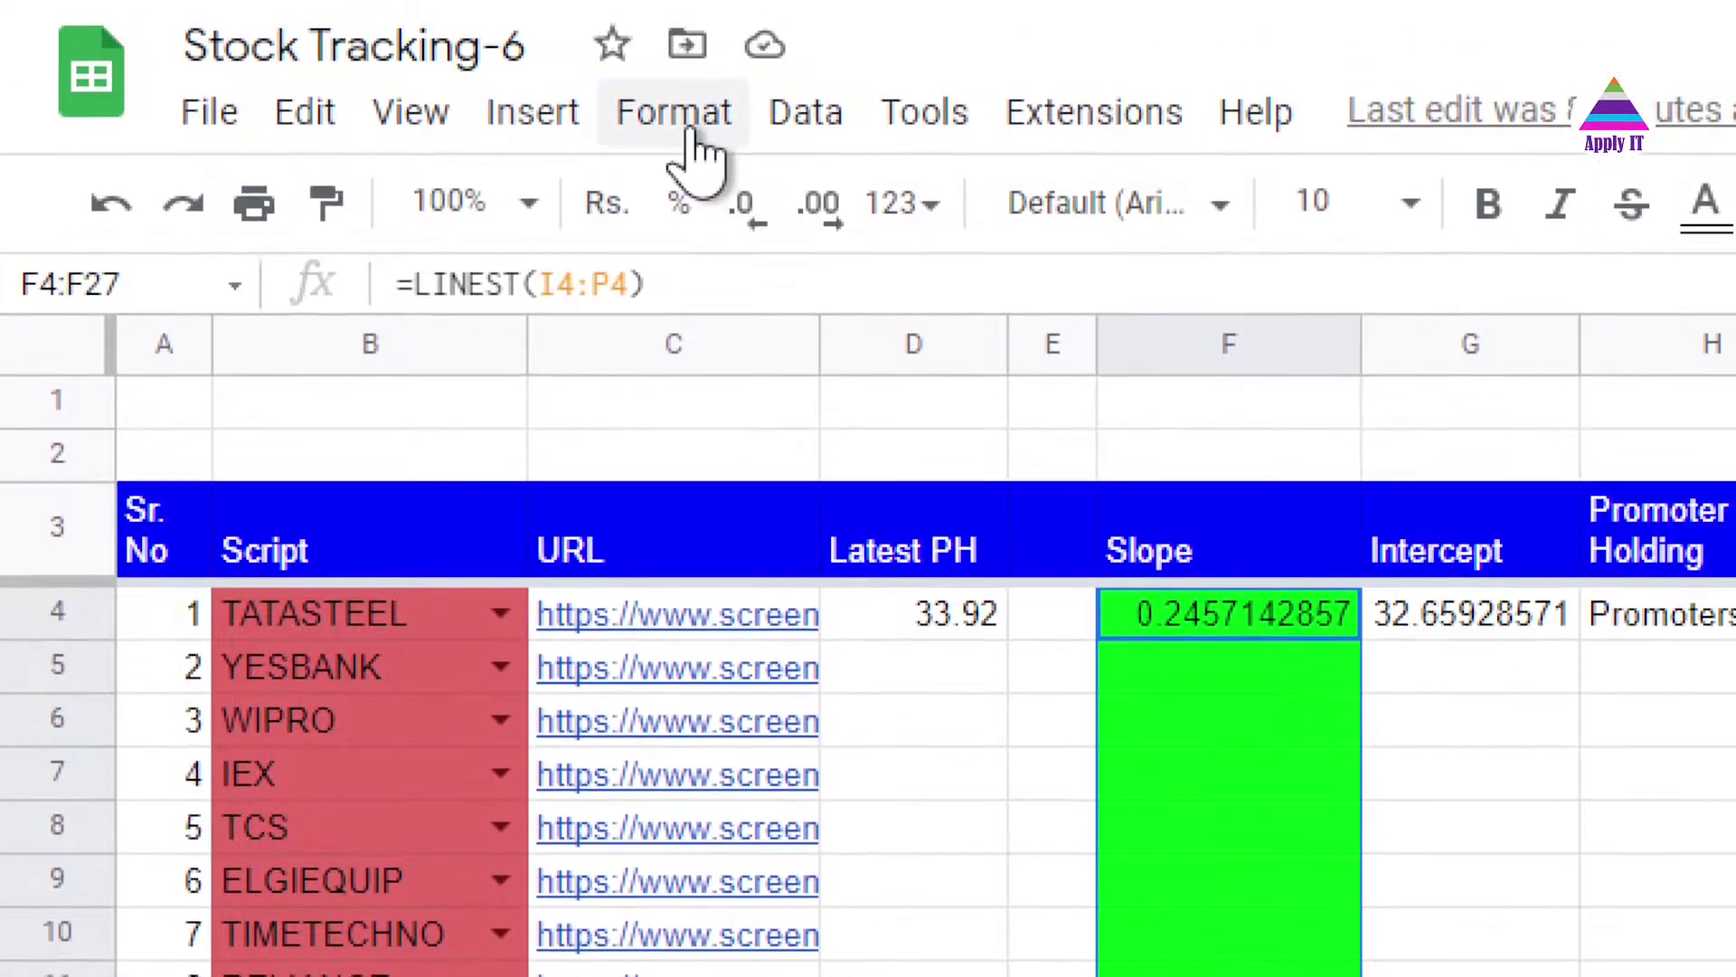
{"action": "left_click", "coordinate": [689, 136]}
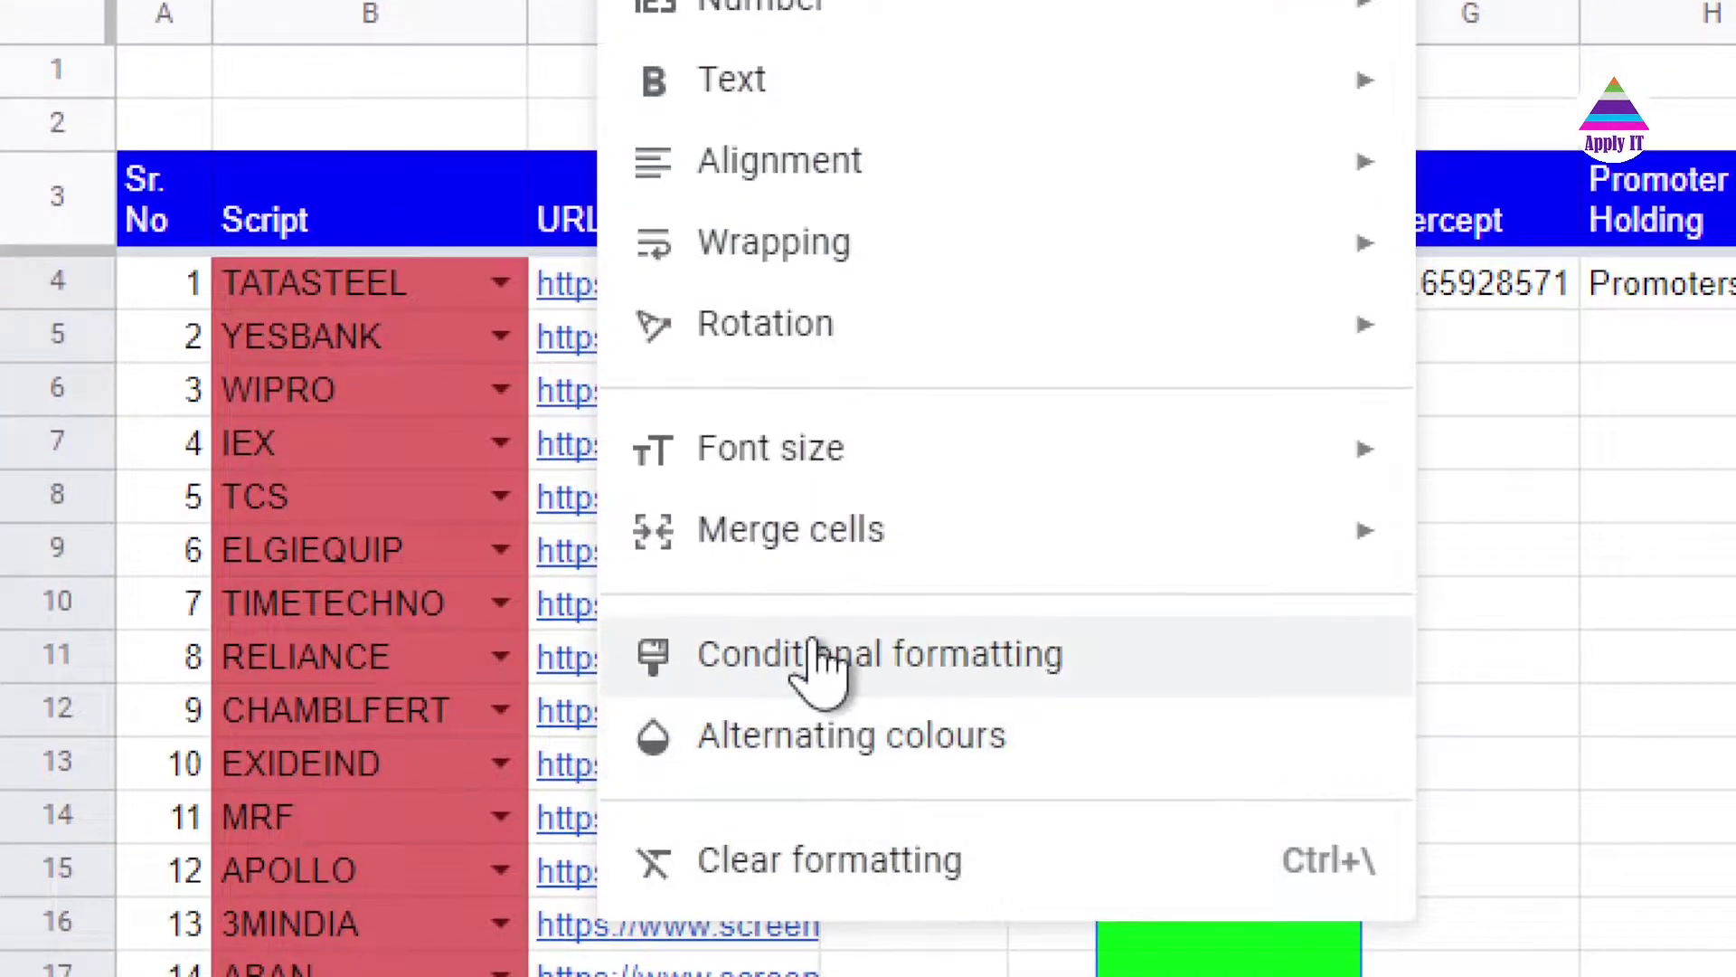
{"action": "left_click", "coordinate": [821, 655]}
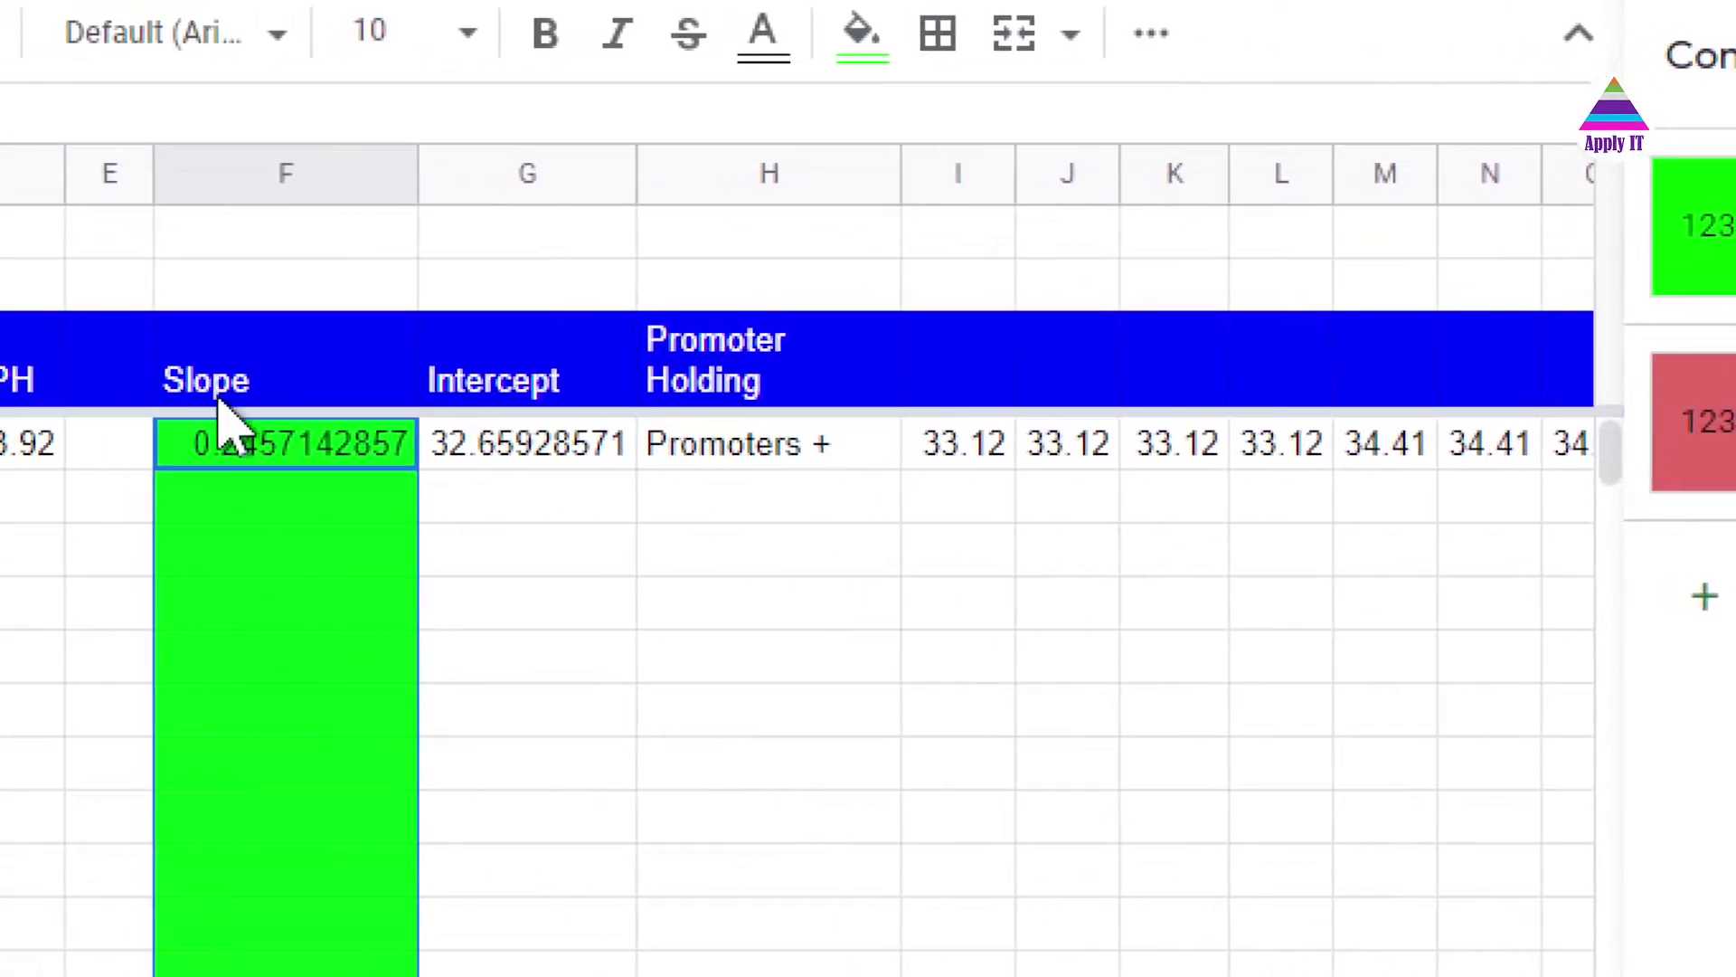
{"action": "left_click", "coordinate": [219, 398]}
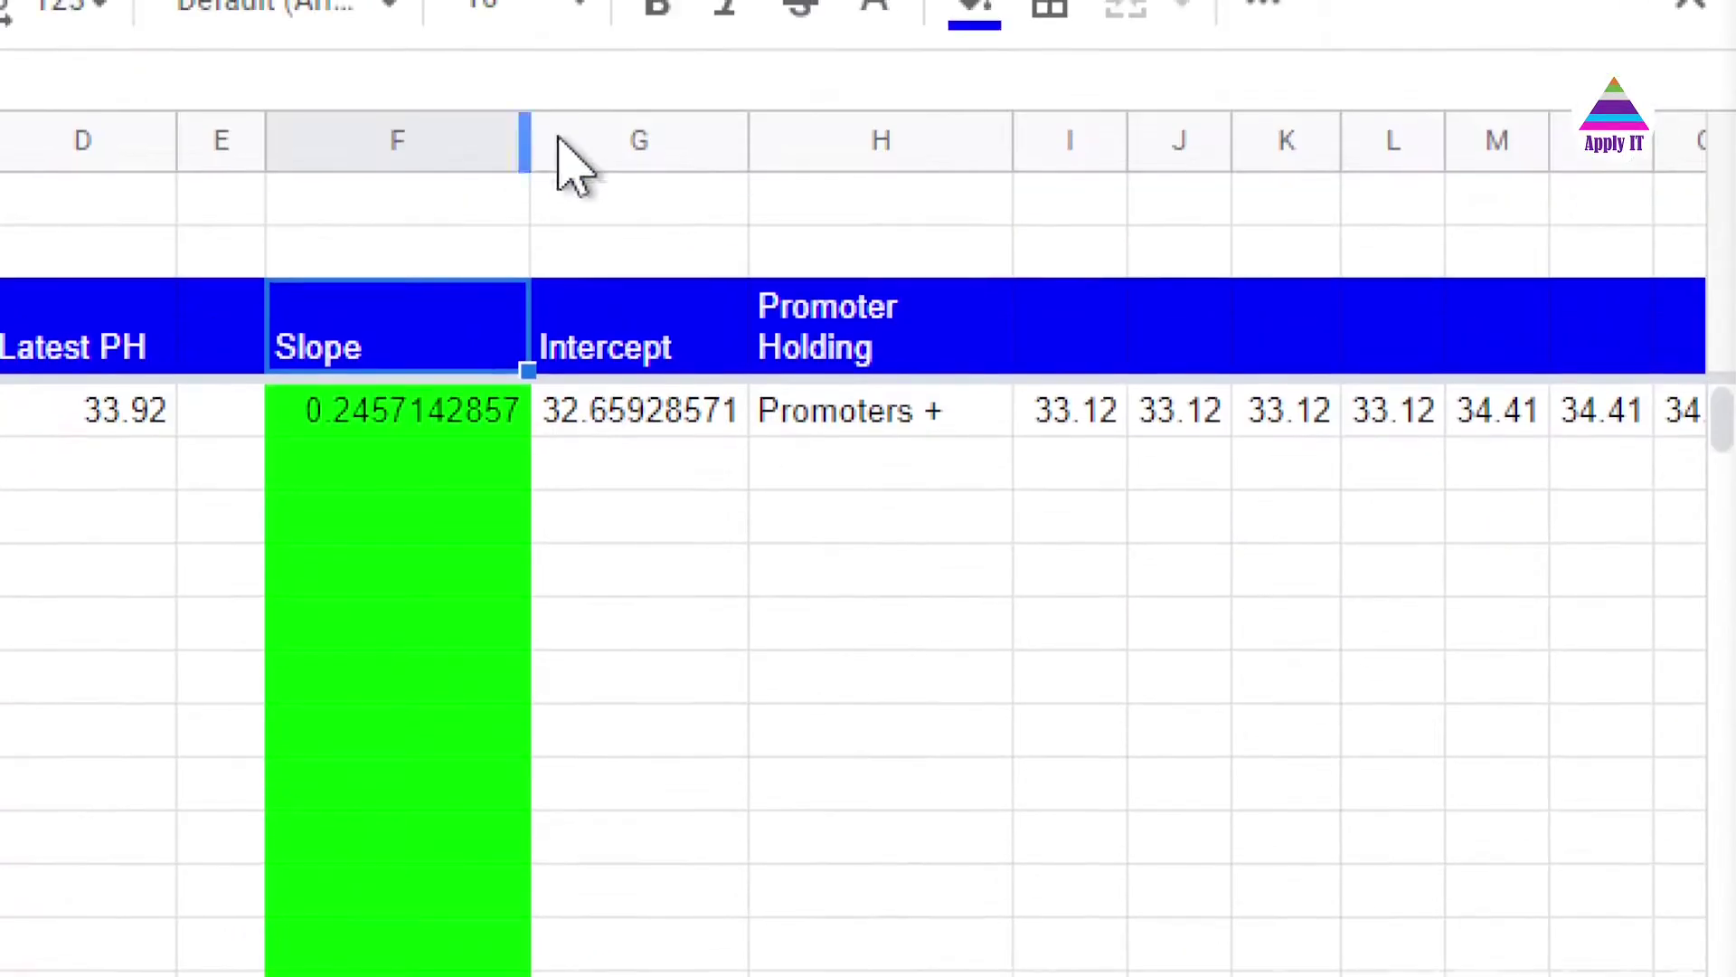
- Select the Slope cells F4:F221 and examine their green =F4>=0 and red =F4<0 conditional formatting rules
{"action": "left_click", "coordinate": [472, 425]}
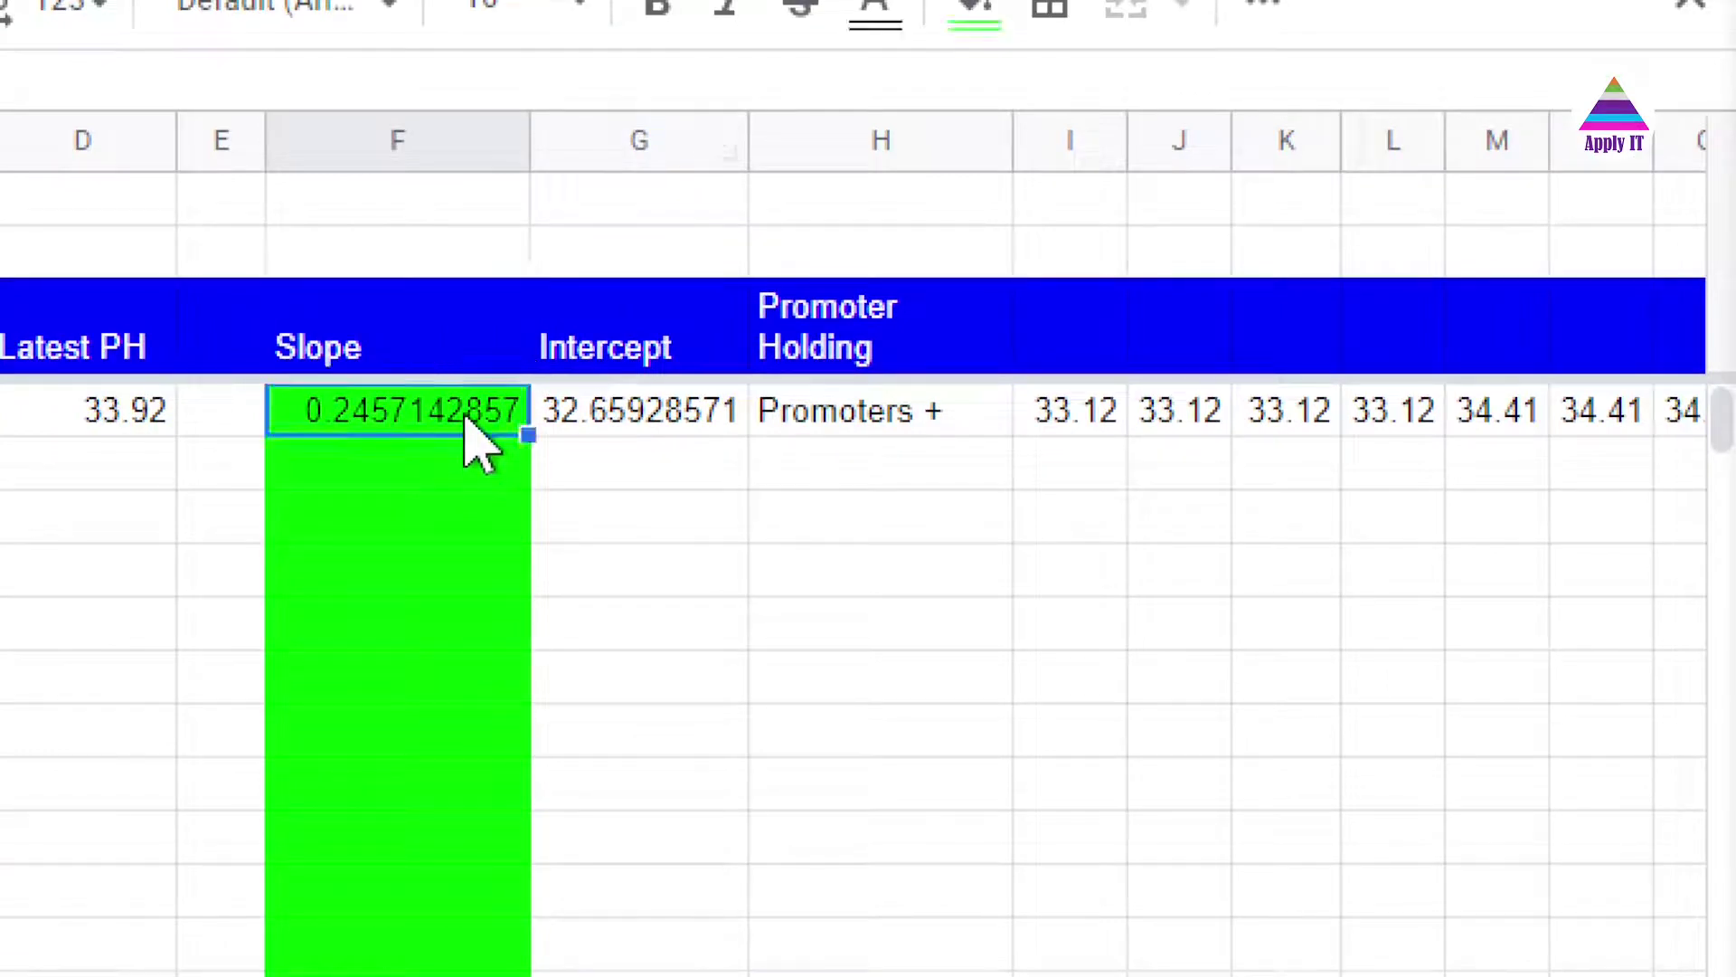
{"action": "key", "text": "ctrl+shift+Down"}
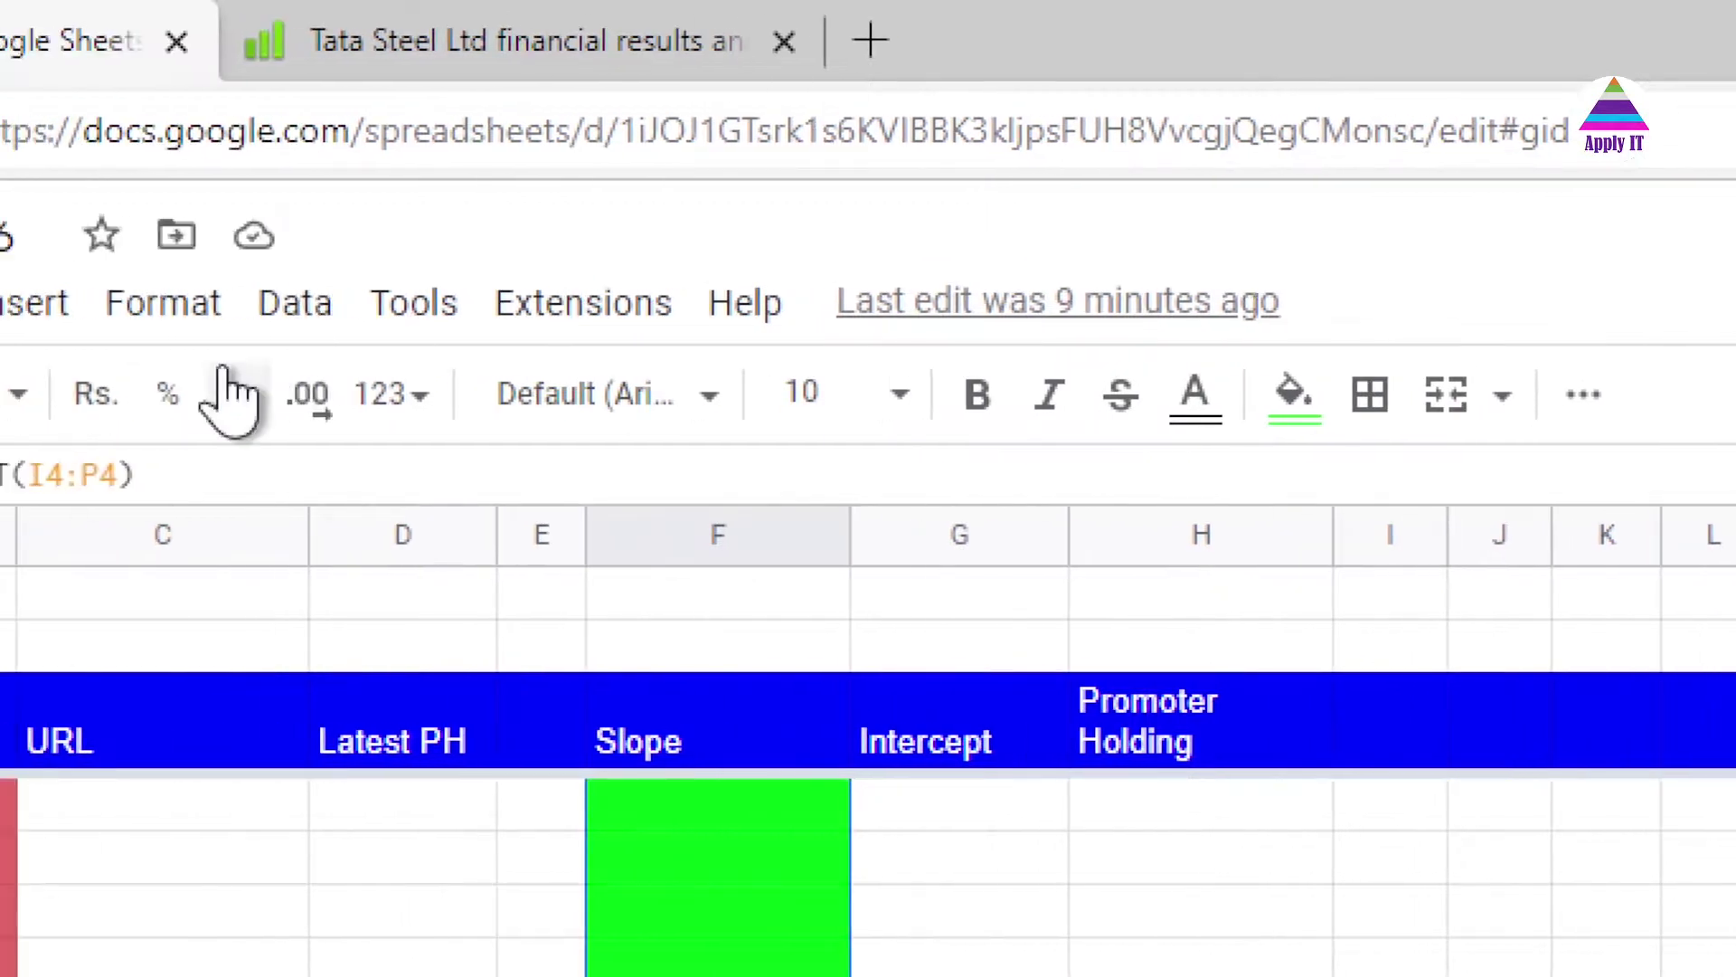
{"action": "left_click", "coordinate": [226, 321]}
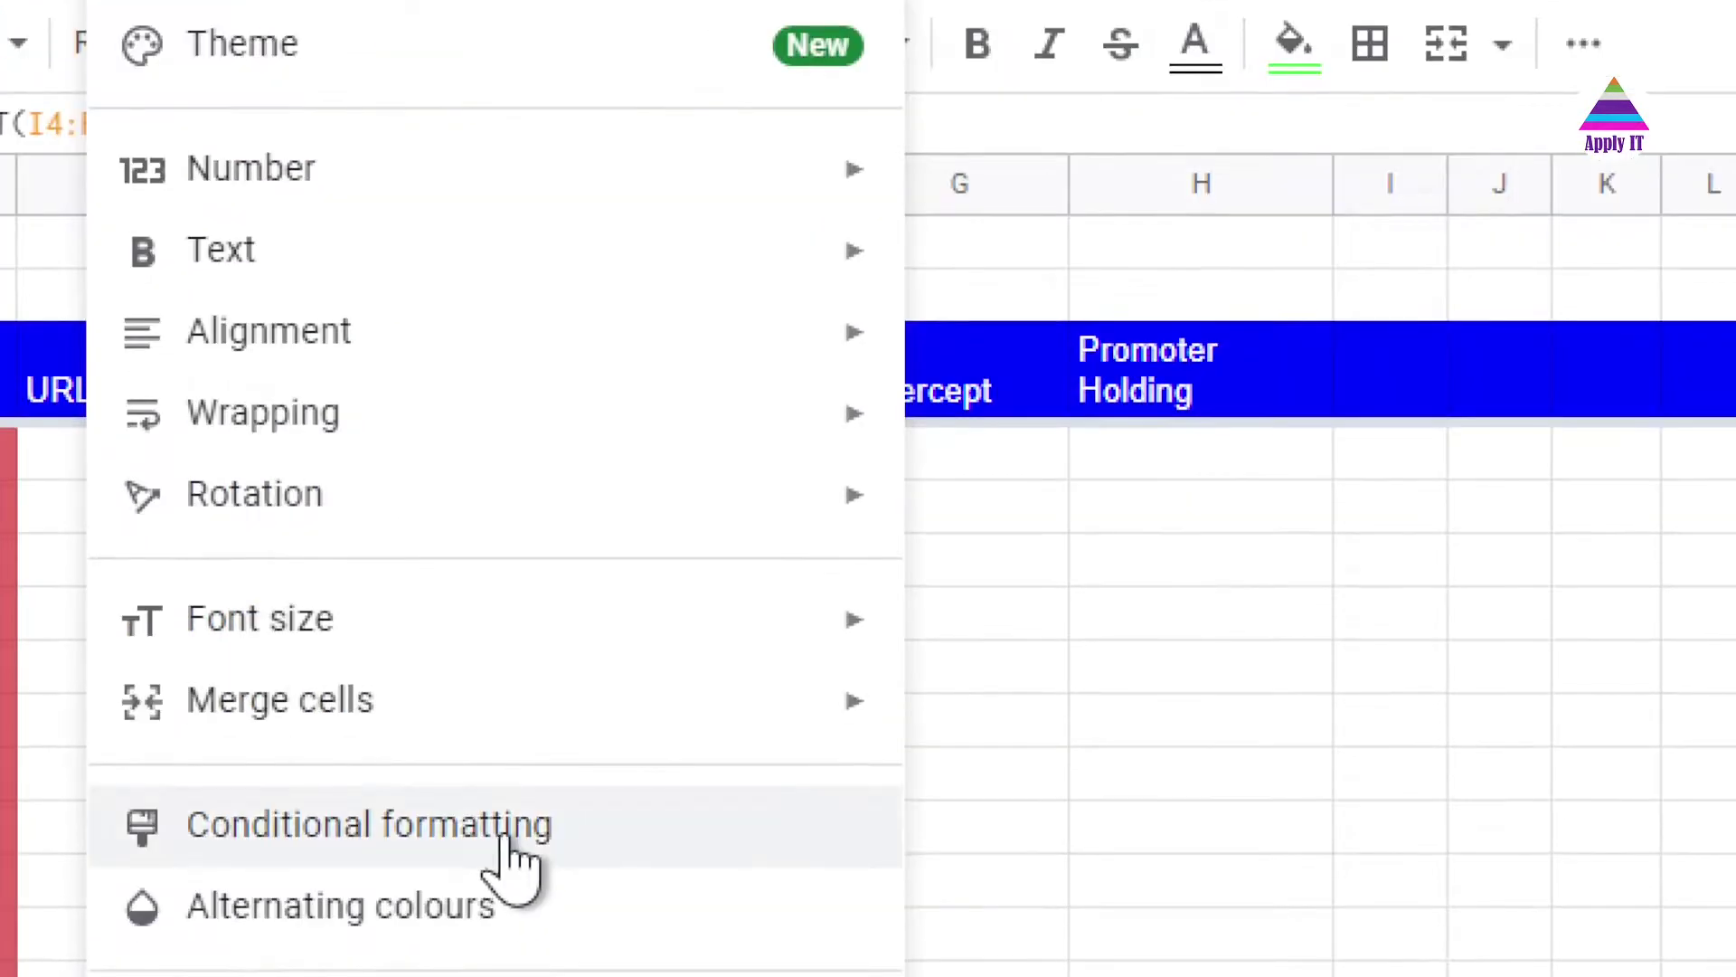
{"action": "left_click", "coordinate": [511, 846]}
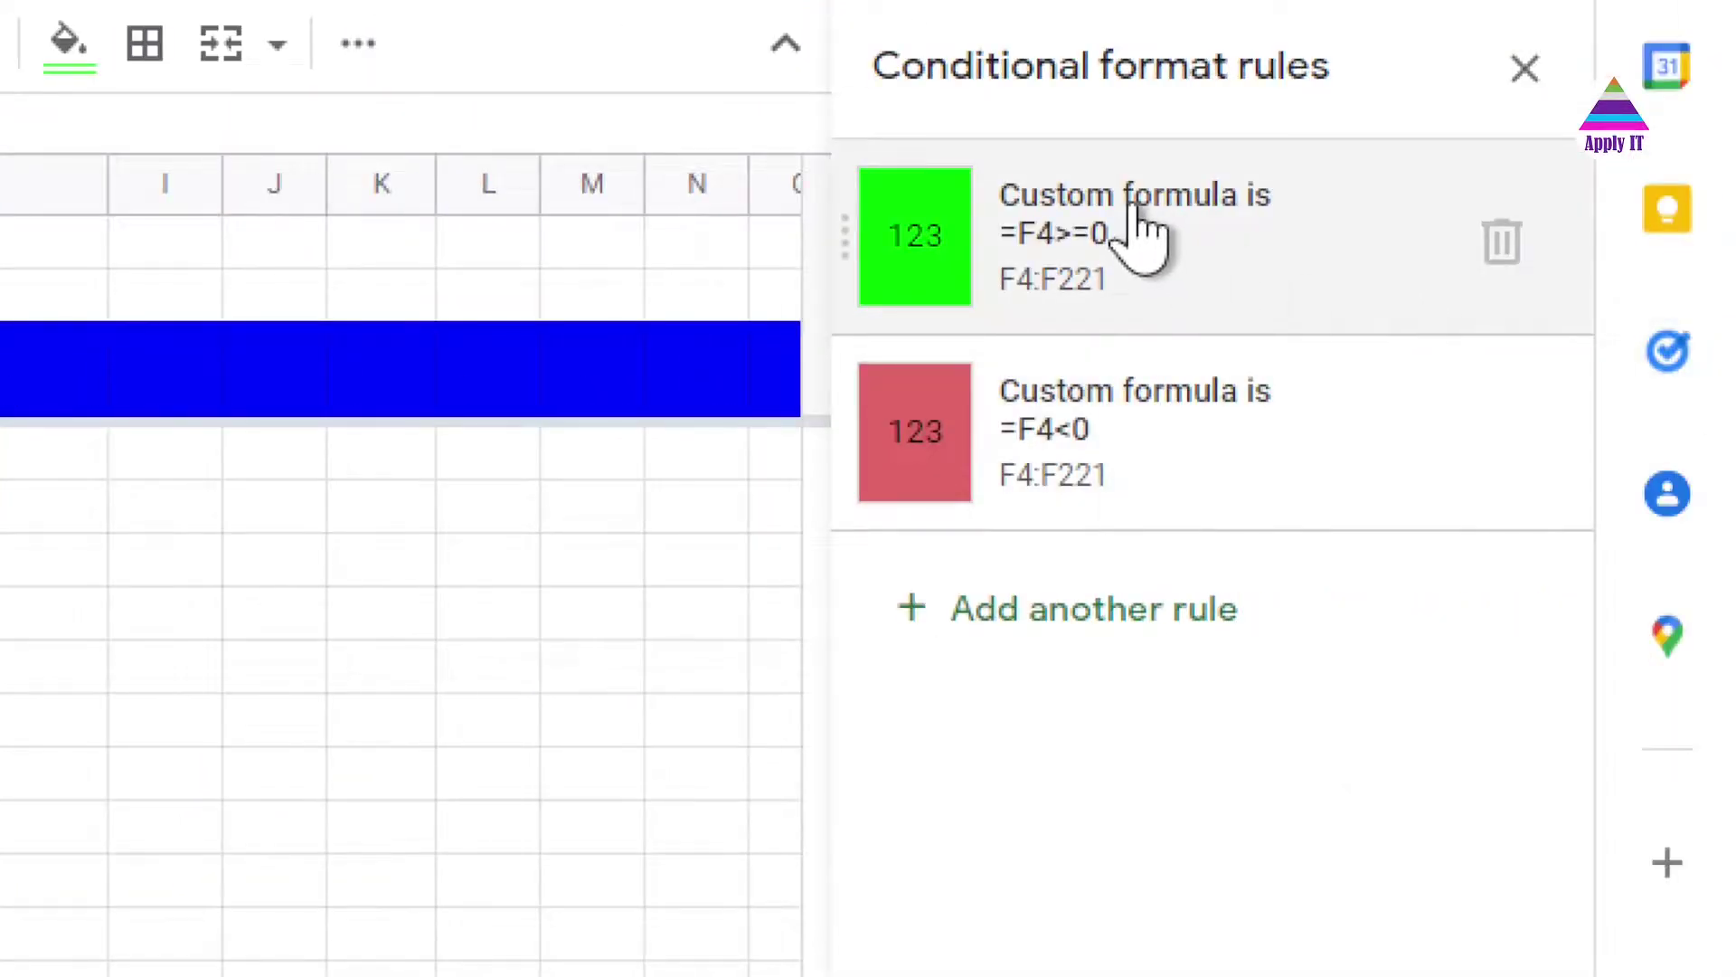
{"action": "left_click", "coordinate": [1142, 233]}
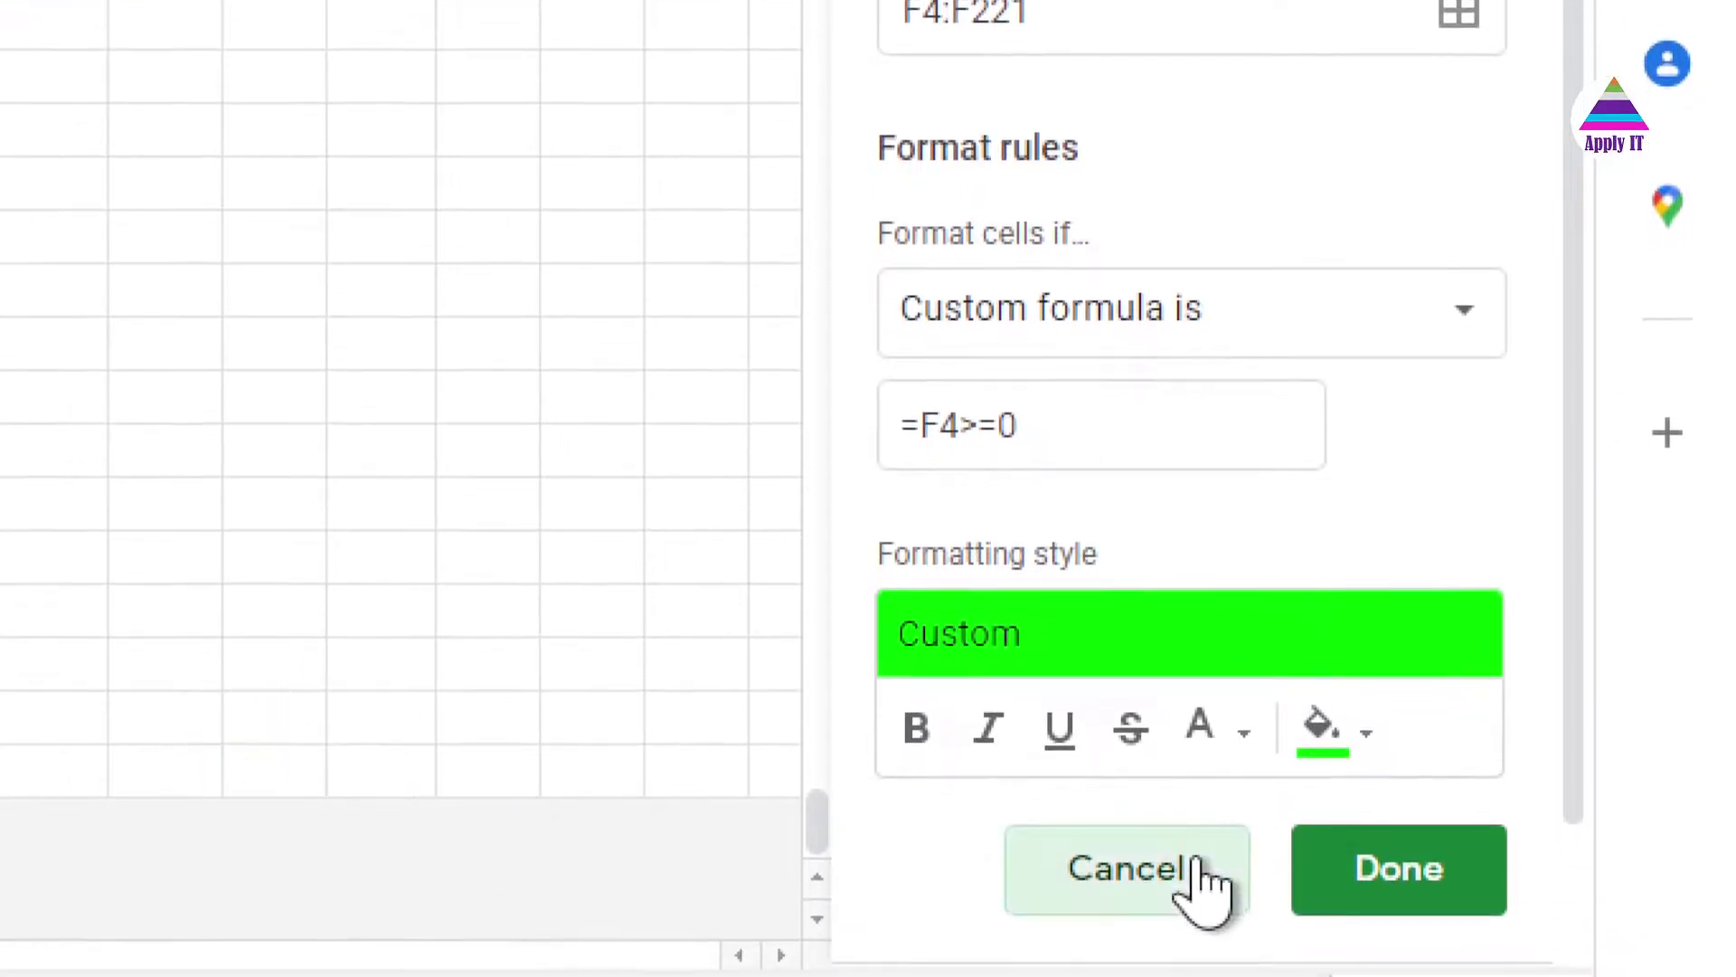
{"action": "left_click", "coordinate": [1192, 911]}
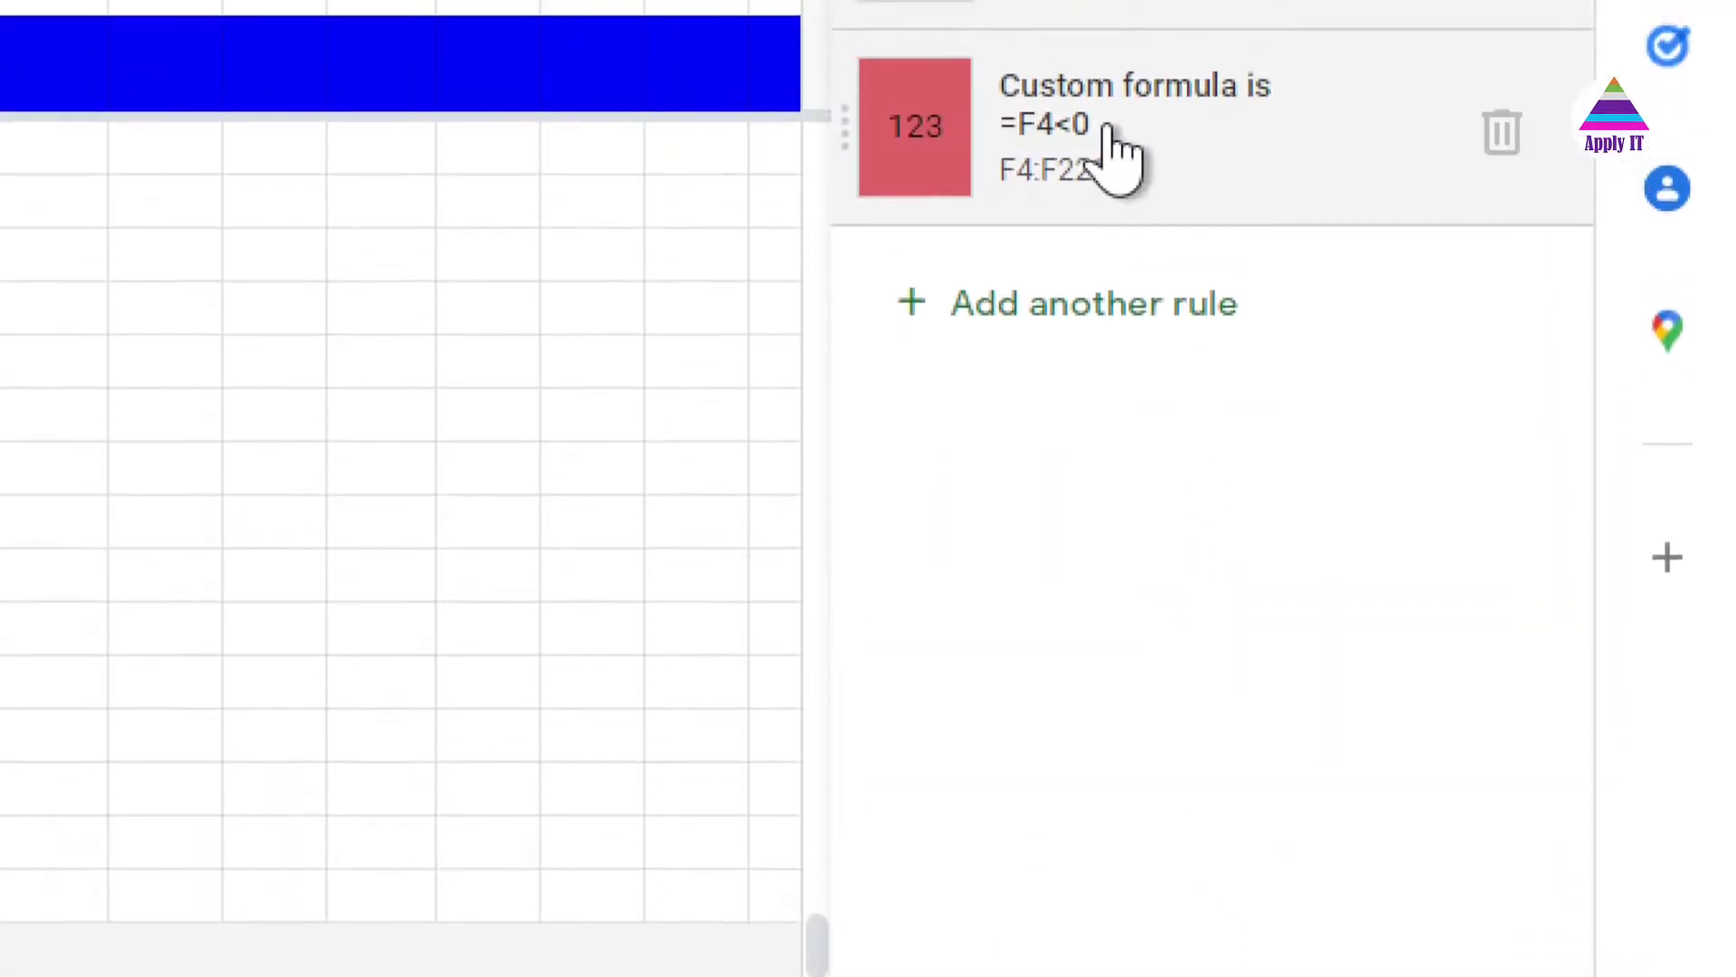
{"action": "left_click", "coordinate": [1114, 152]}
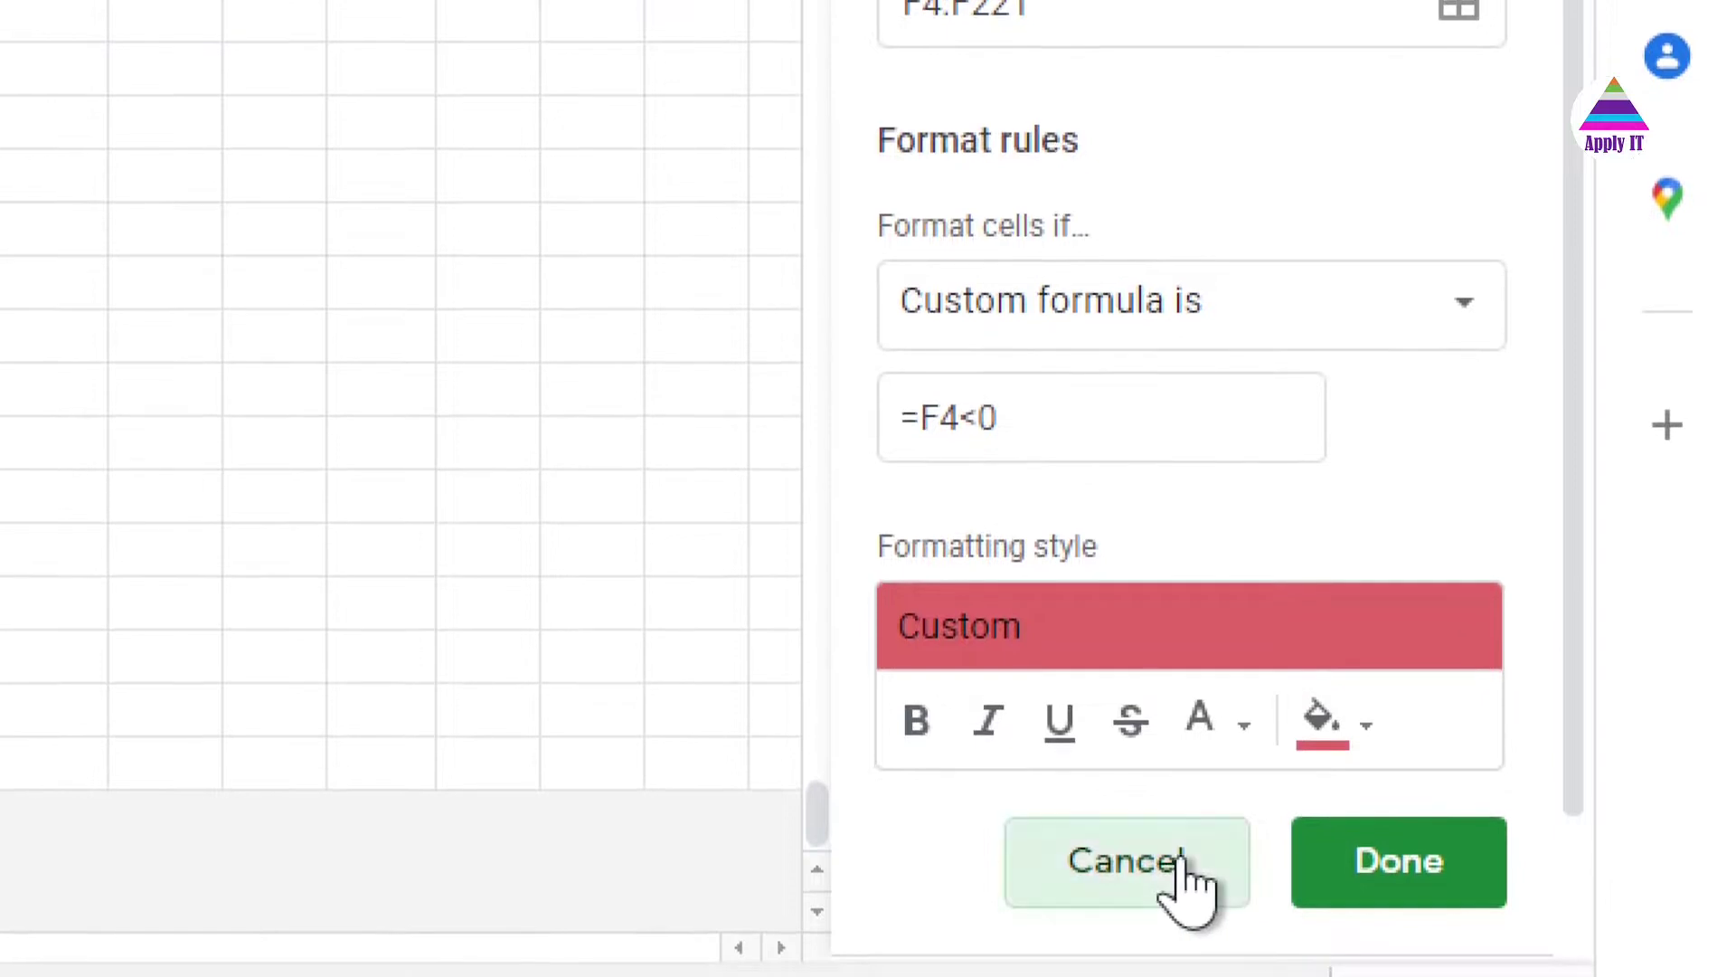
{"action": "left_click", "coordinate": [1180, 870]}
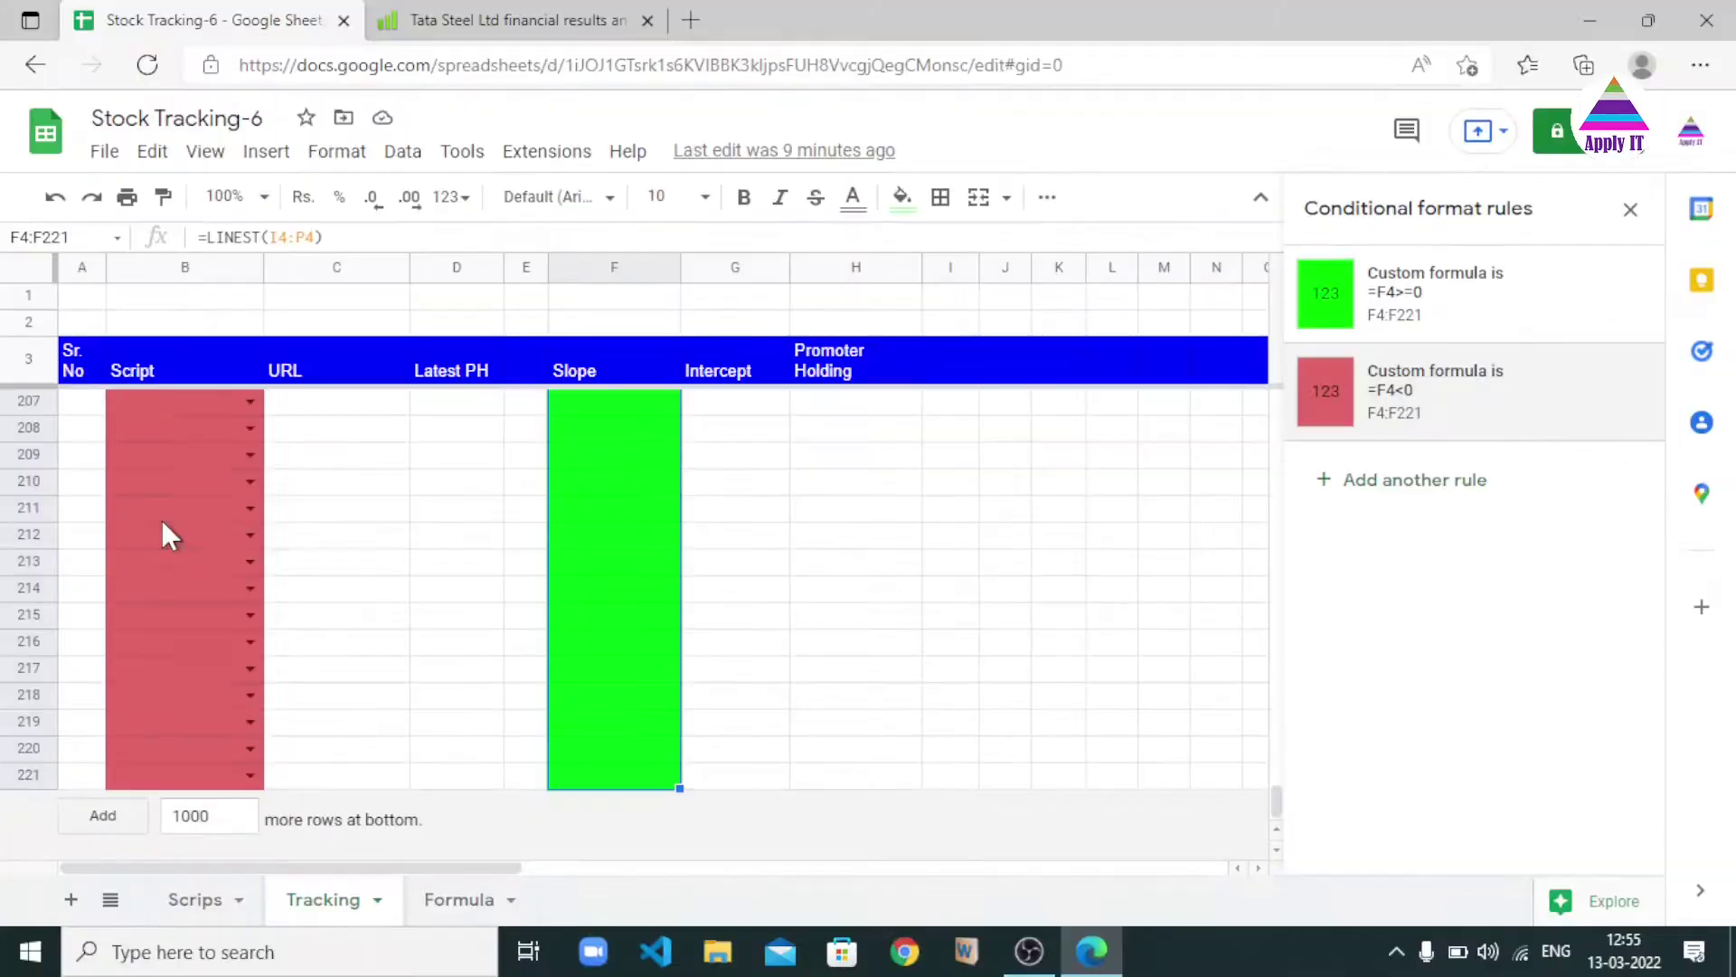
- Go back to TATASTEEL's Latest PH cell D4 and close the conditional format rules
{"action": "left_click", "coordinate": [175, 566]}
{"action": "key", "text": "ctrl+Up"}
{"action": "key", "text": "ctrl+Up"}
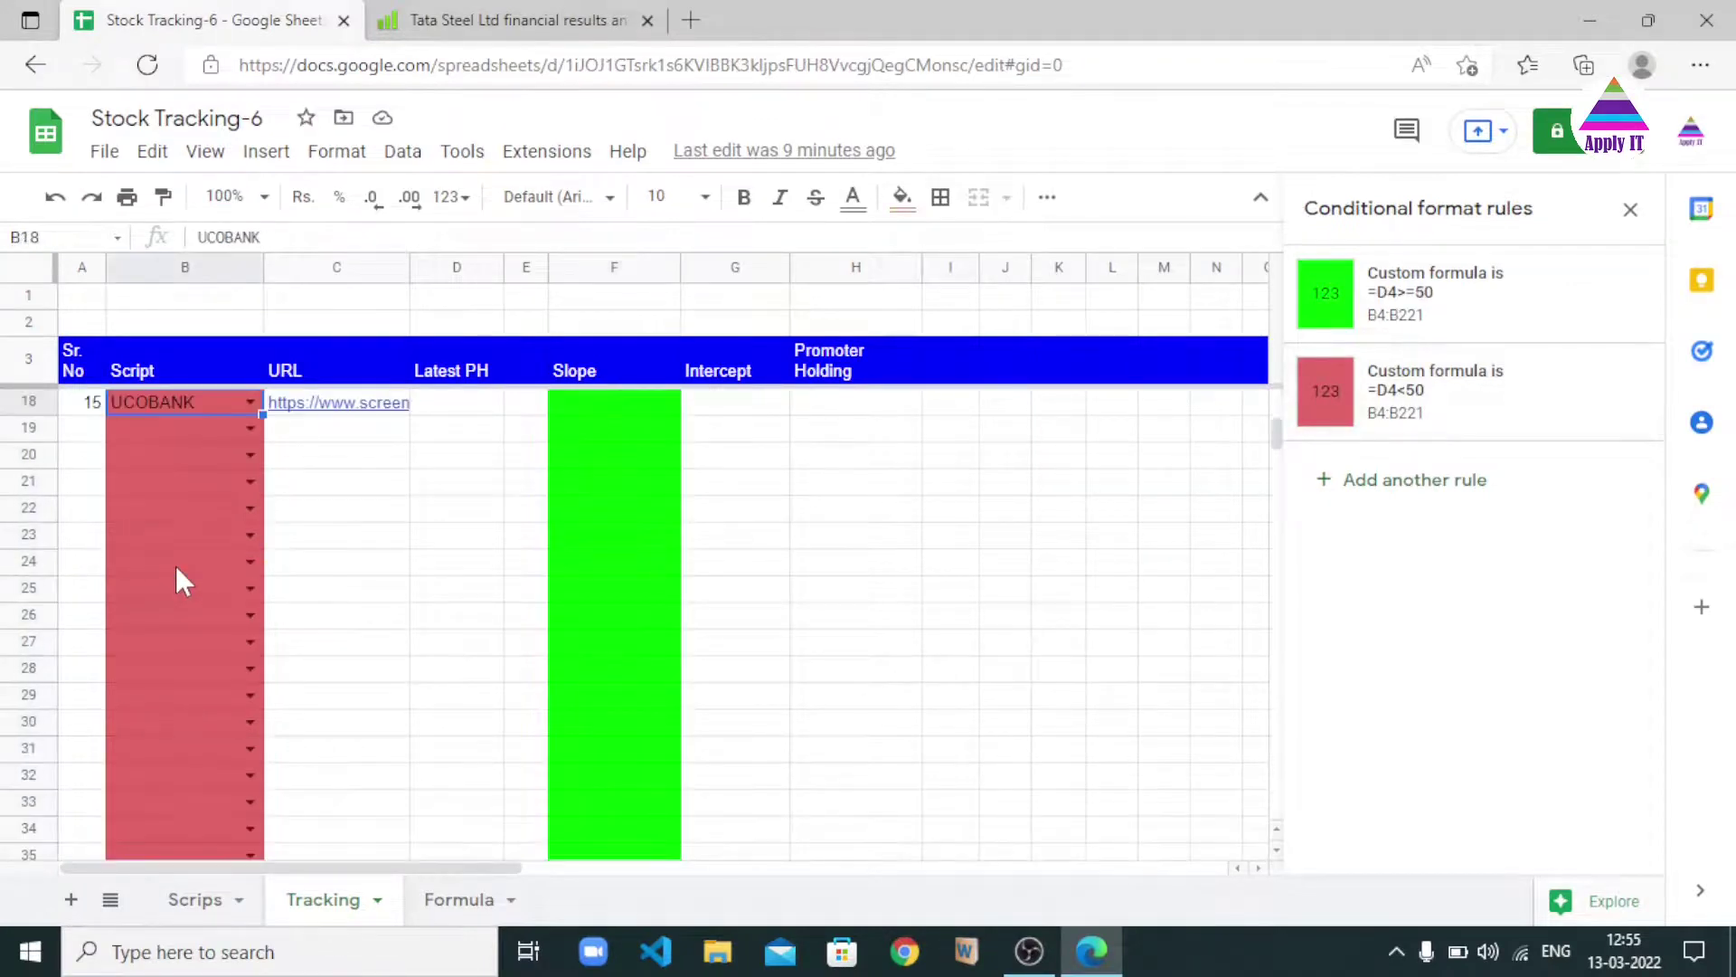
{"action": "key", "text": "Down"}
{"action": "key", "text": "Down"}
{"action": "key", "text": "Down"}
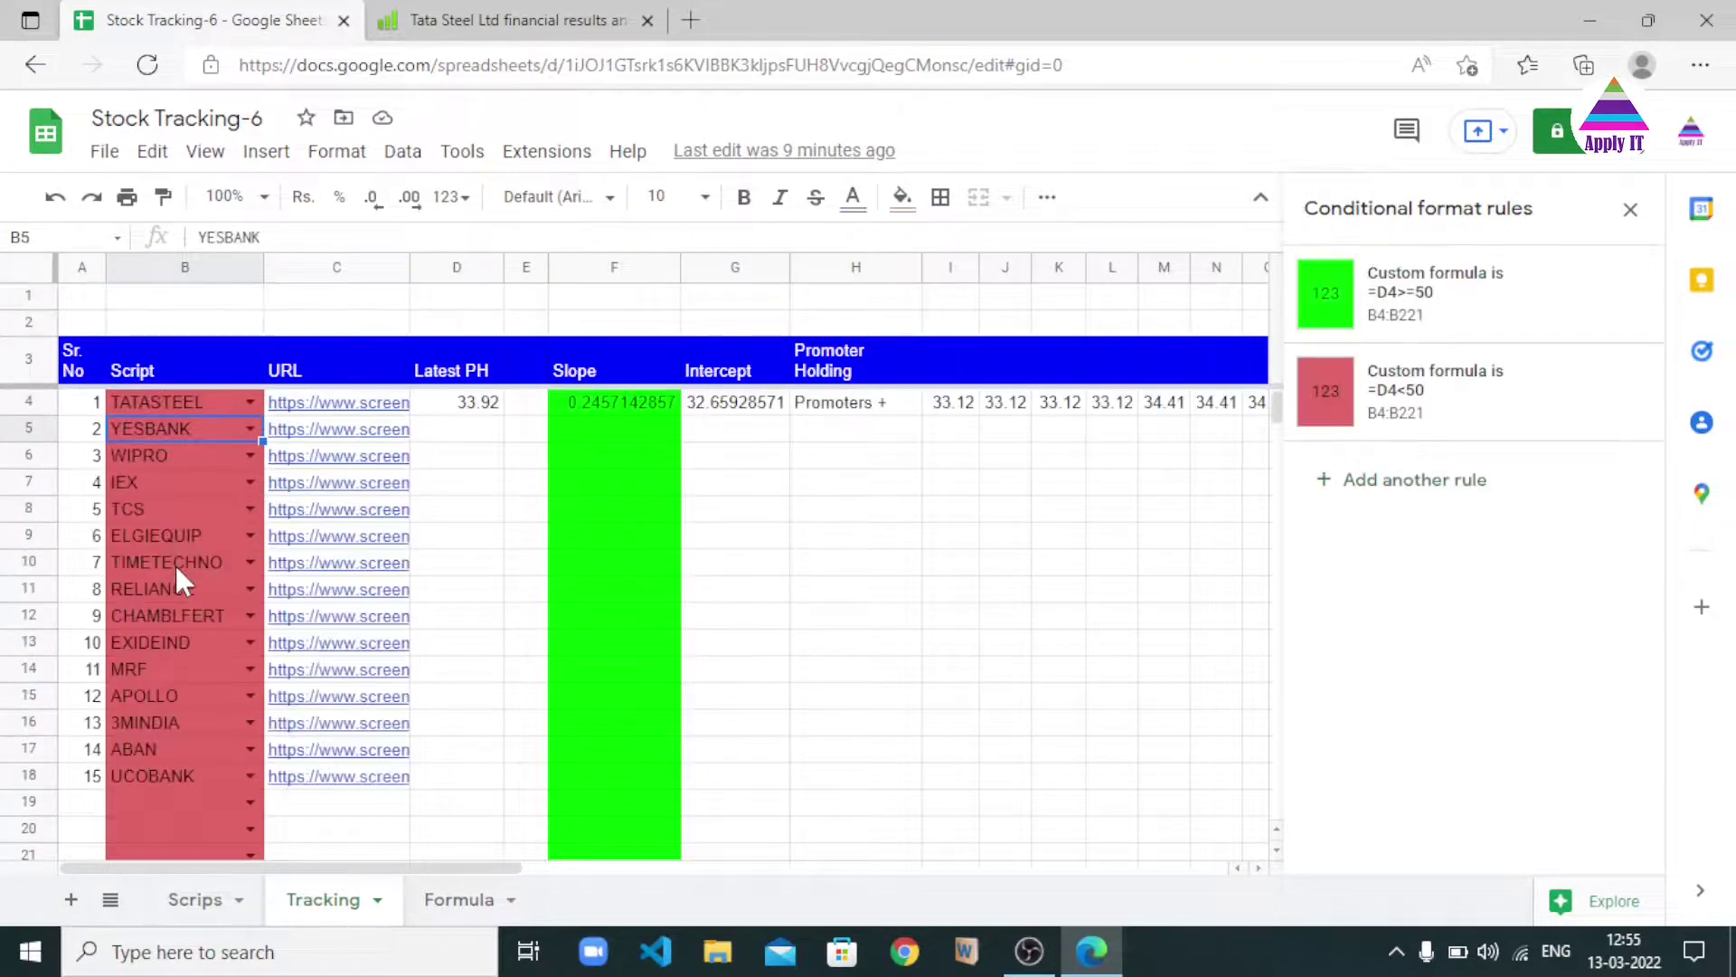
{"action": "key", "text": "Right"}
{"action": "key", "text": "Right"}
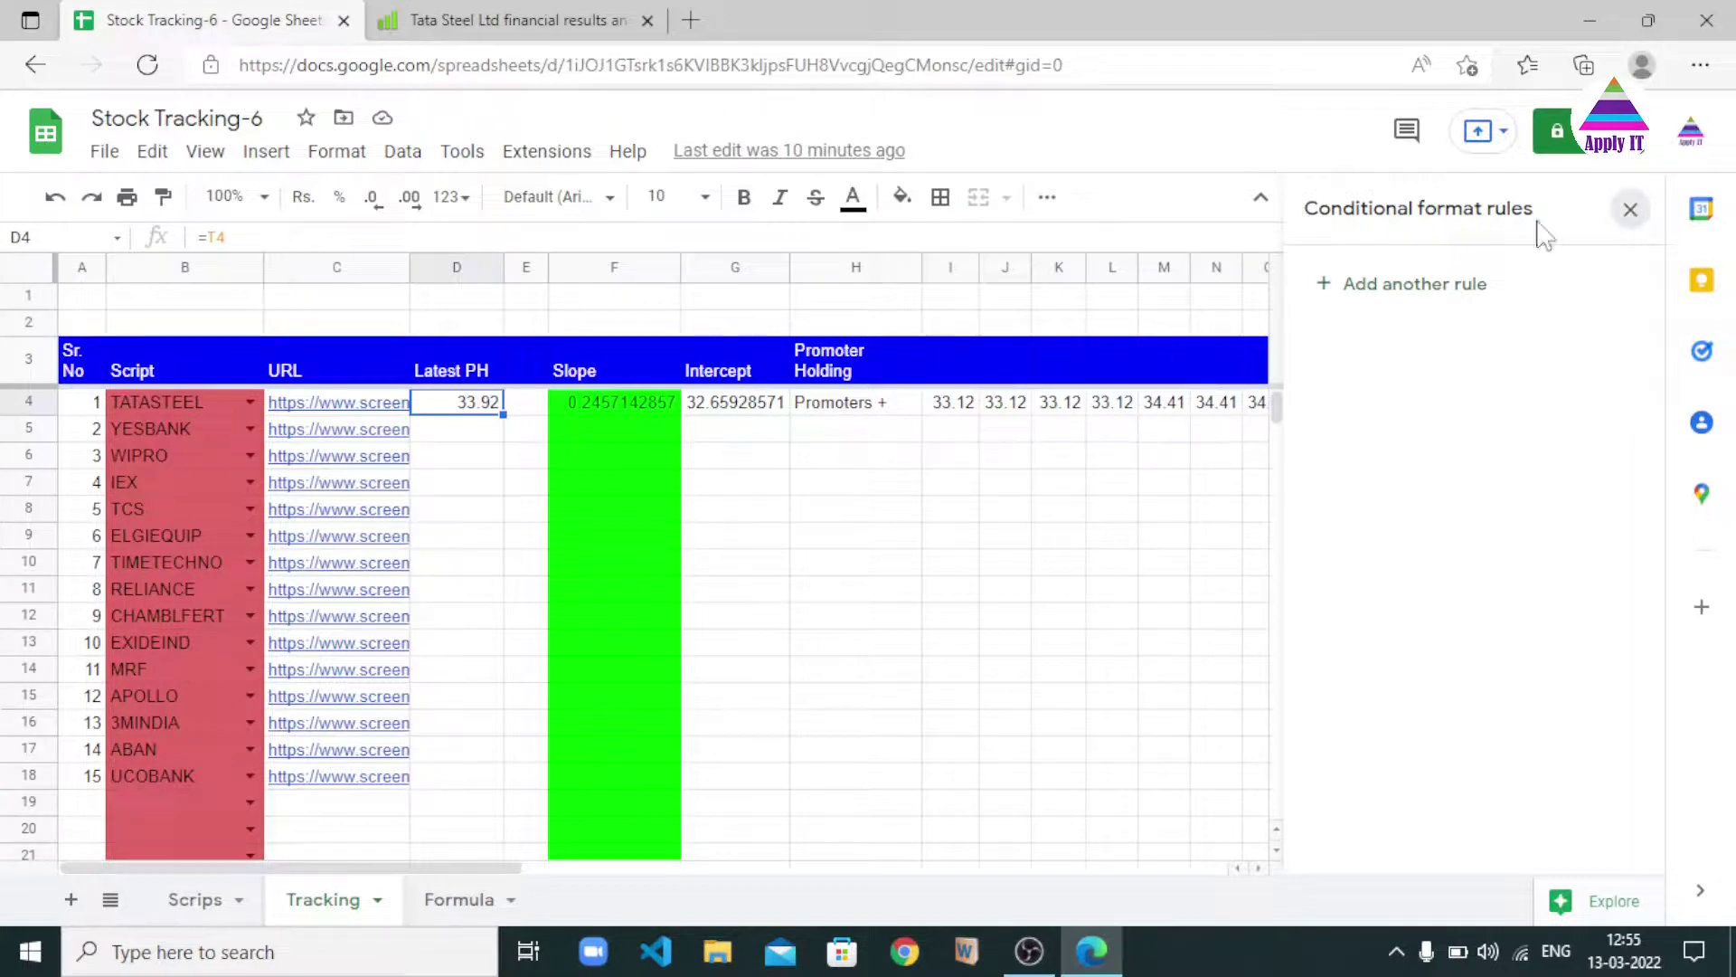
{"action": "left_click", "coordinate": [1623, 212]}
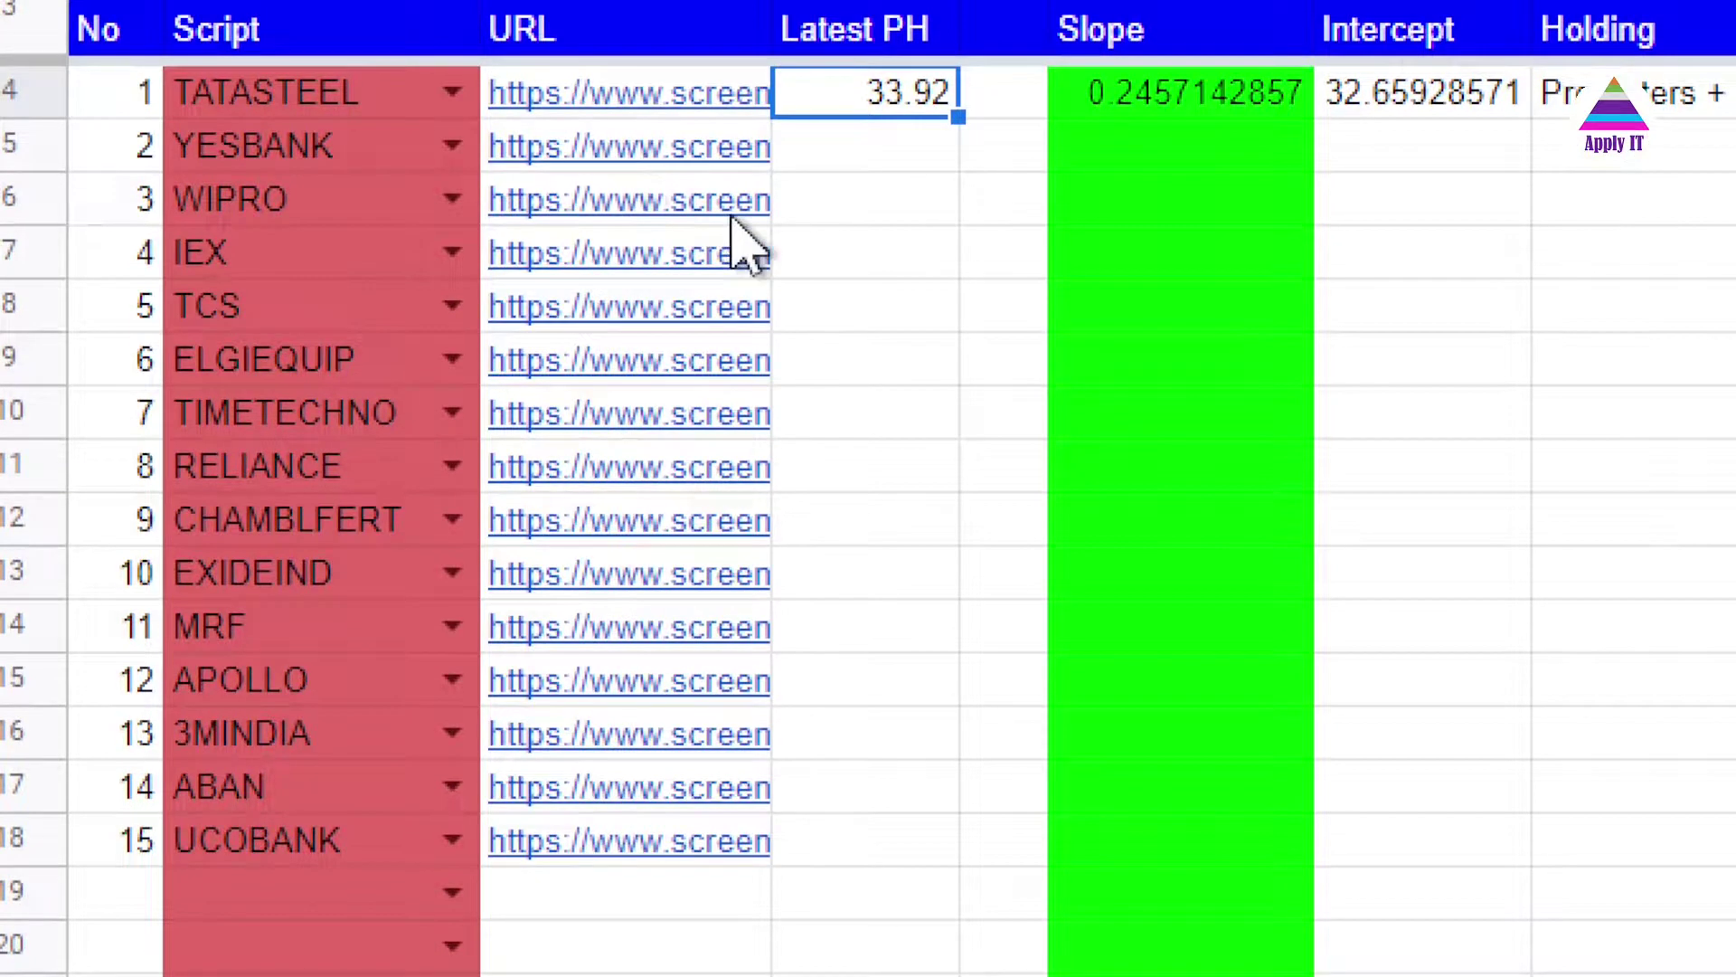
- Copy TATASTEEL's row 4 formulas from Latest PH through Promoter Holding and paste them into rows 5 to 18 for the remaining scripts
{"action": "mouse_move", "coordinate": [737, 217]}
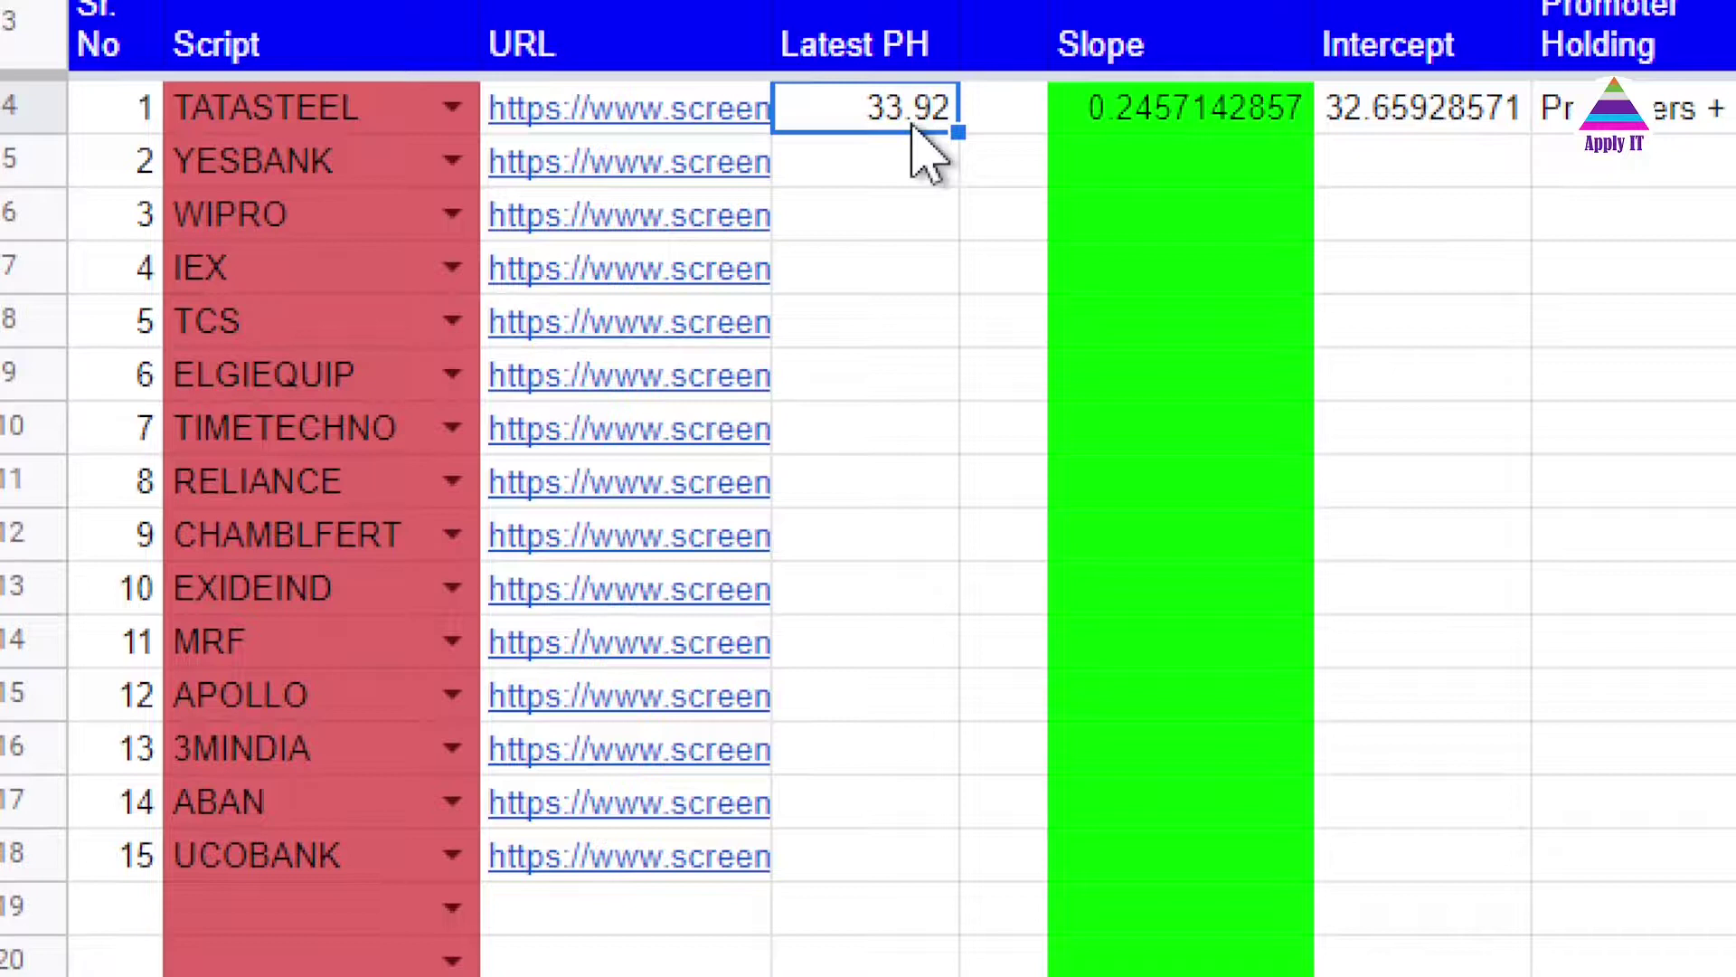
{"action": "key", "text": "shift+Right"}
{"action": "key", "text": "shift+Right"}
{"action": "key", "text": "shift+Right"}
{"action": "key", "text": "shift+Right"}
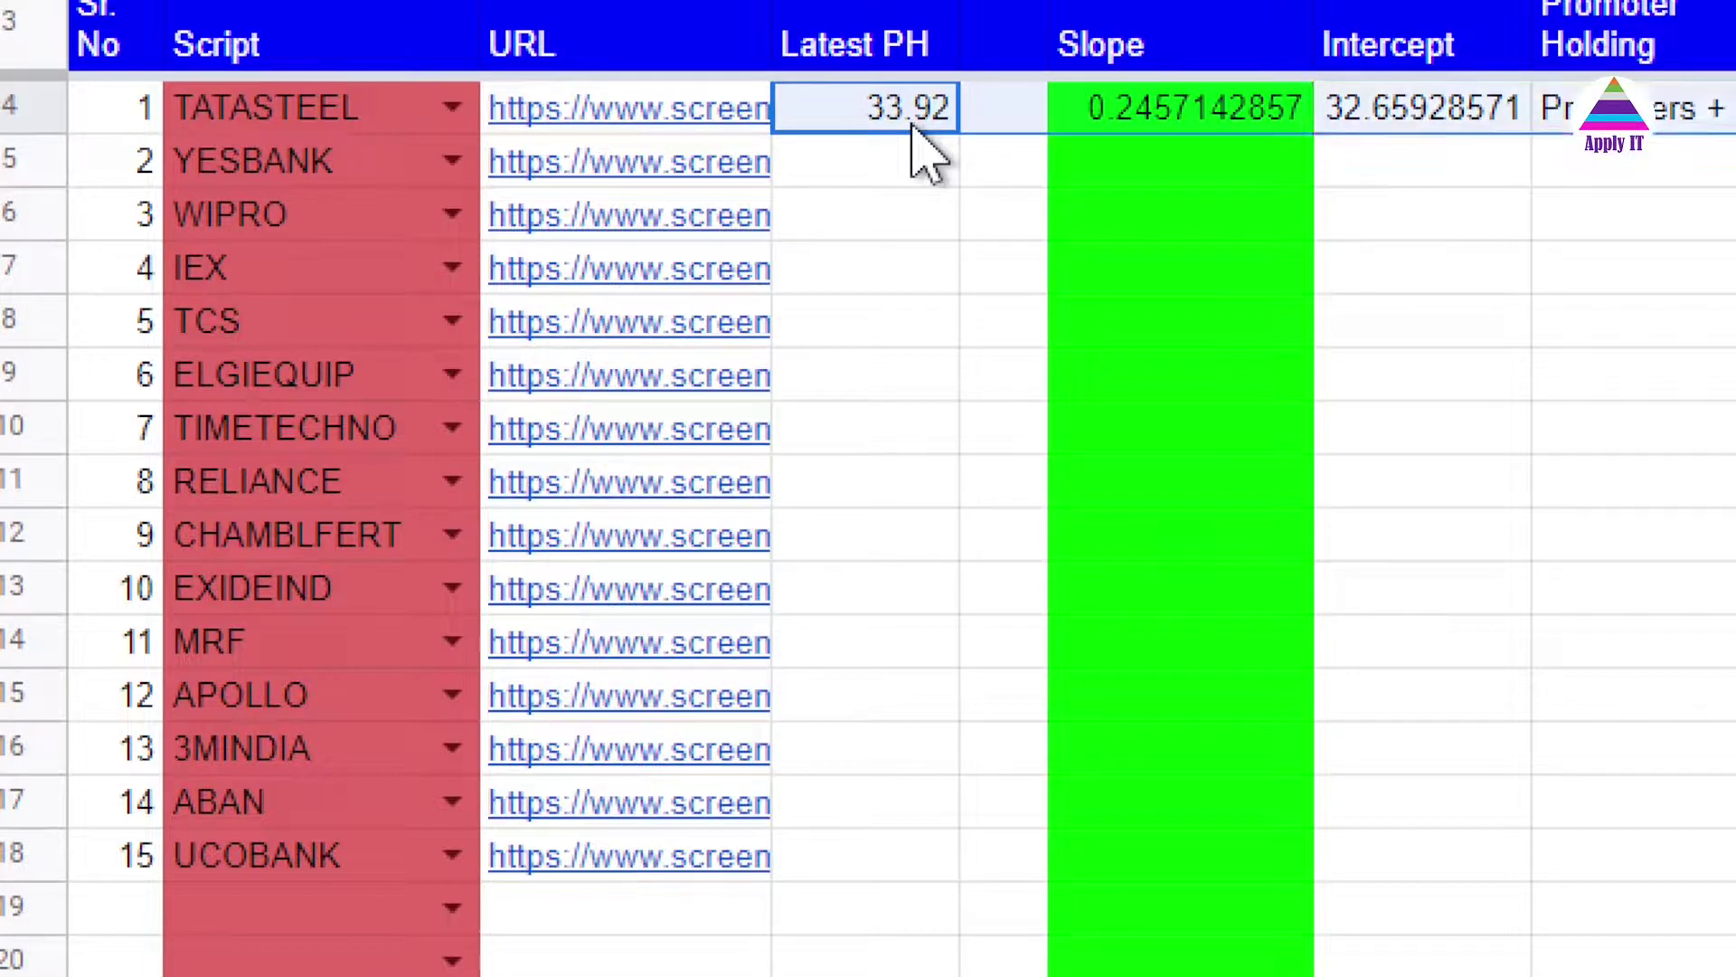
{"action": "key", "text": "ctrl+c"}
{"action": "key", "text": "Down"}
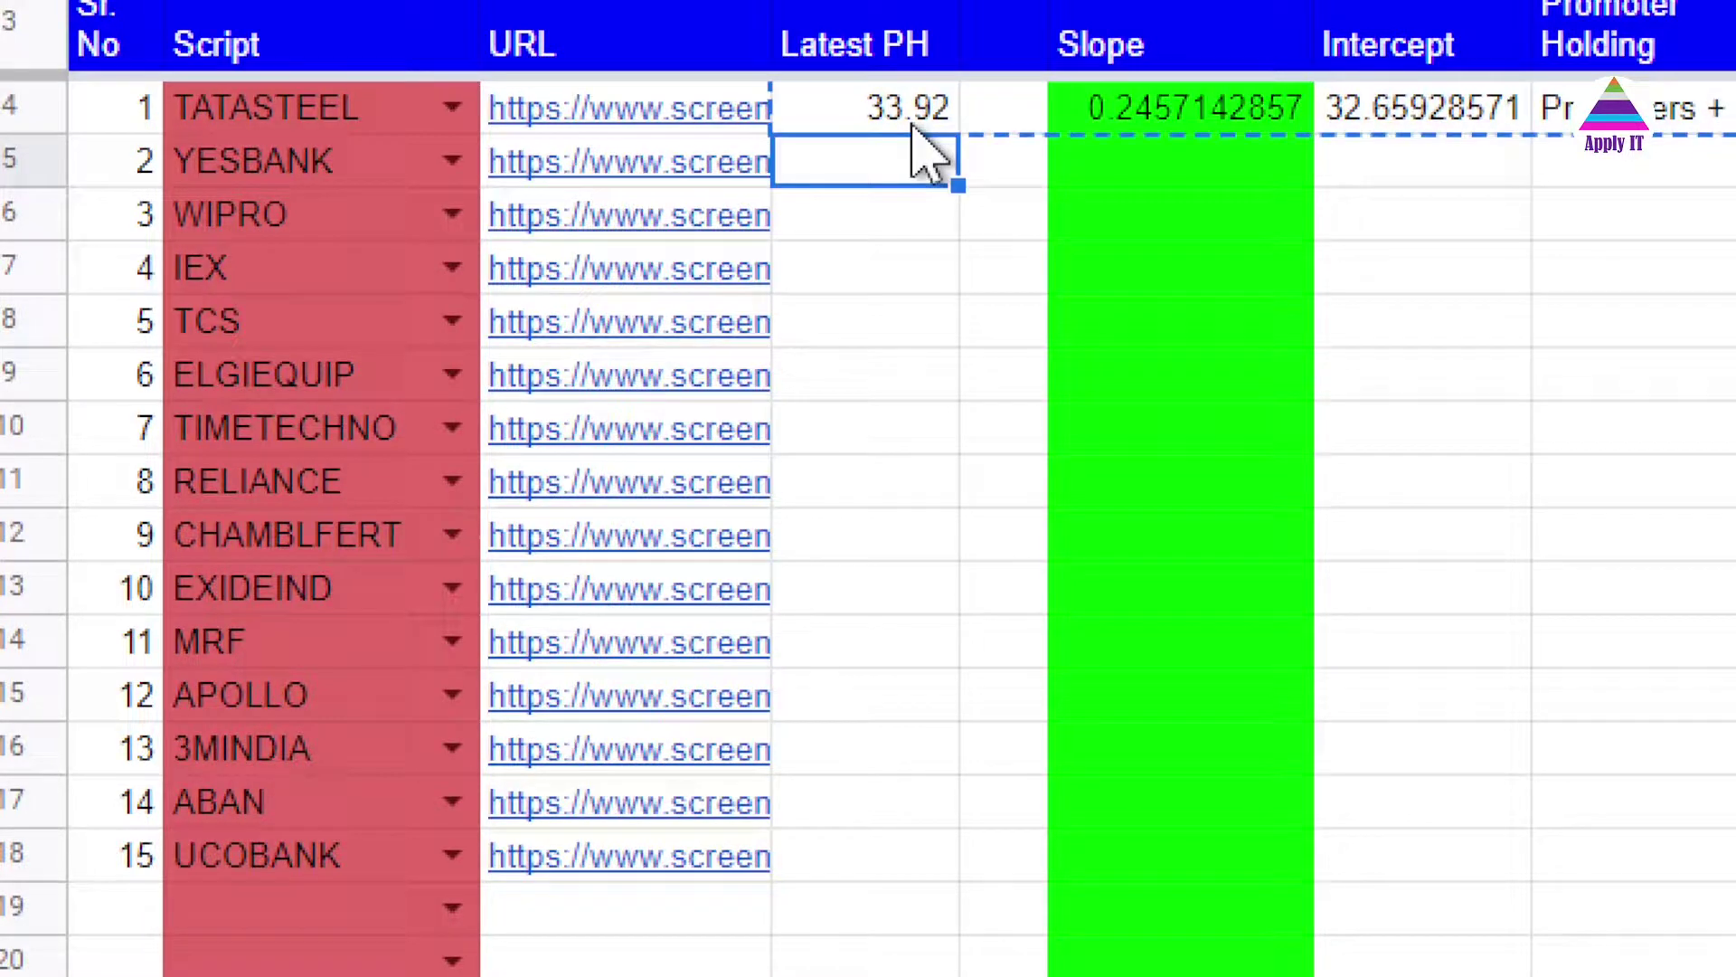
{"action": "key", "text": "shift+Down"}
{"action": "key", "text": "shift+Down"}
{"action": "key", "text": "shift+Down"}
{"action": "key", "text": "shift+Down"}
{"action": "key", "text": "shift+Down"}
{"action": "key", "text": "shift+Down"}
{"action": "key", "text": "shift+Down"}
{"action": "key", "text": "shift+Down"}
{"action": "key", "text": "shift+Down"}
{"action": "key", "text": "shift+Down"}
{"action": "key", "text": "shift+Down"}
{"action": "key", "text": "shift+Down"}
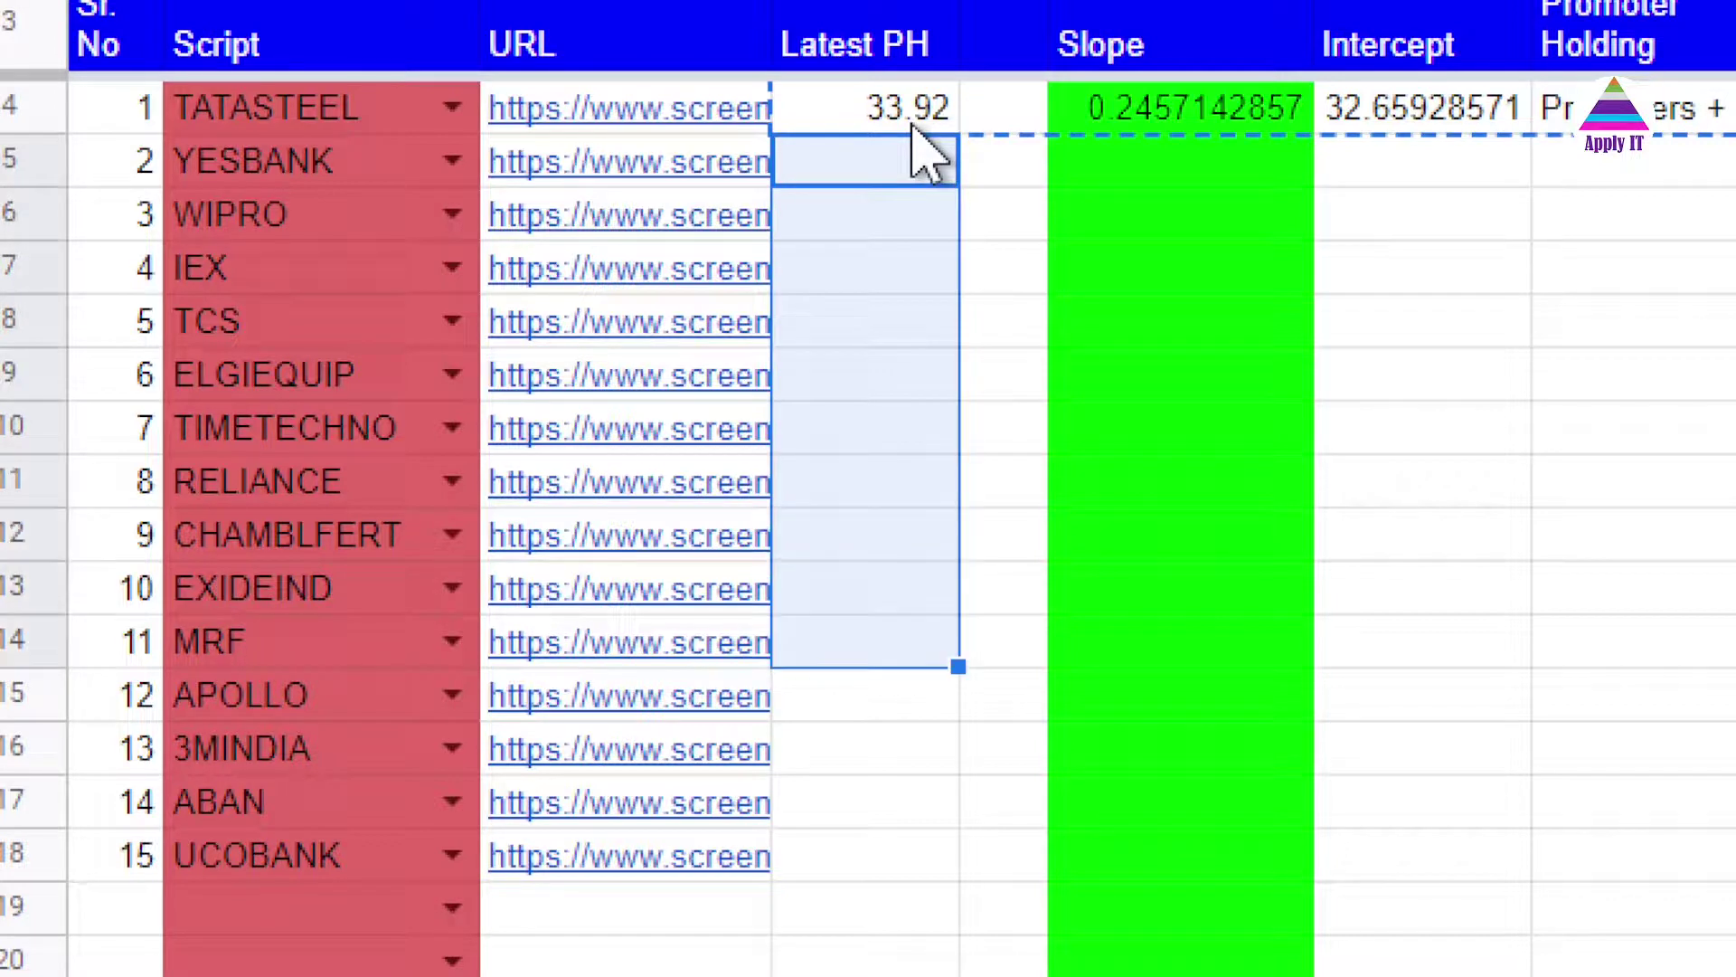
{"action": "key", "text": "shift+Down"}
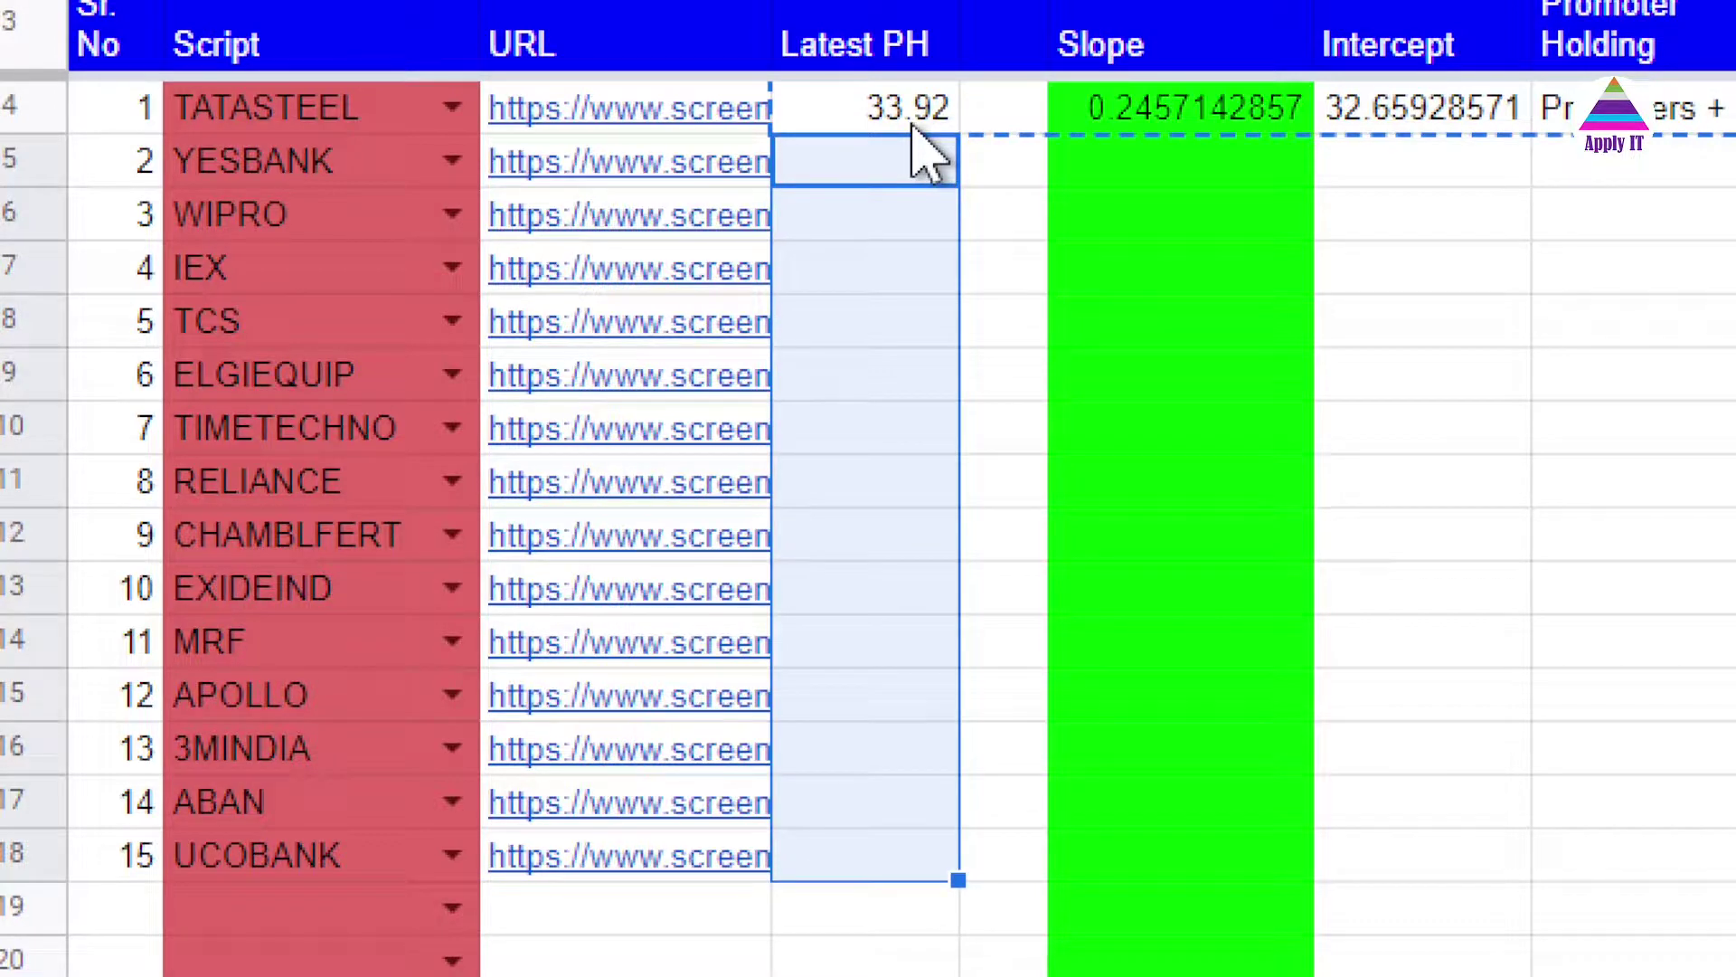
{"action": "key", "text": "ctrl+v"}
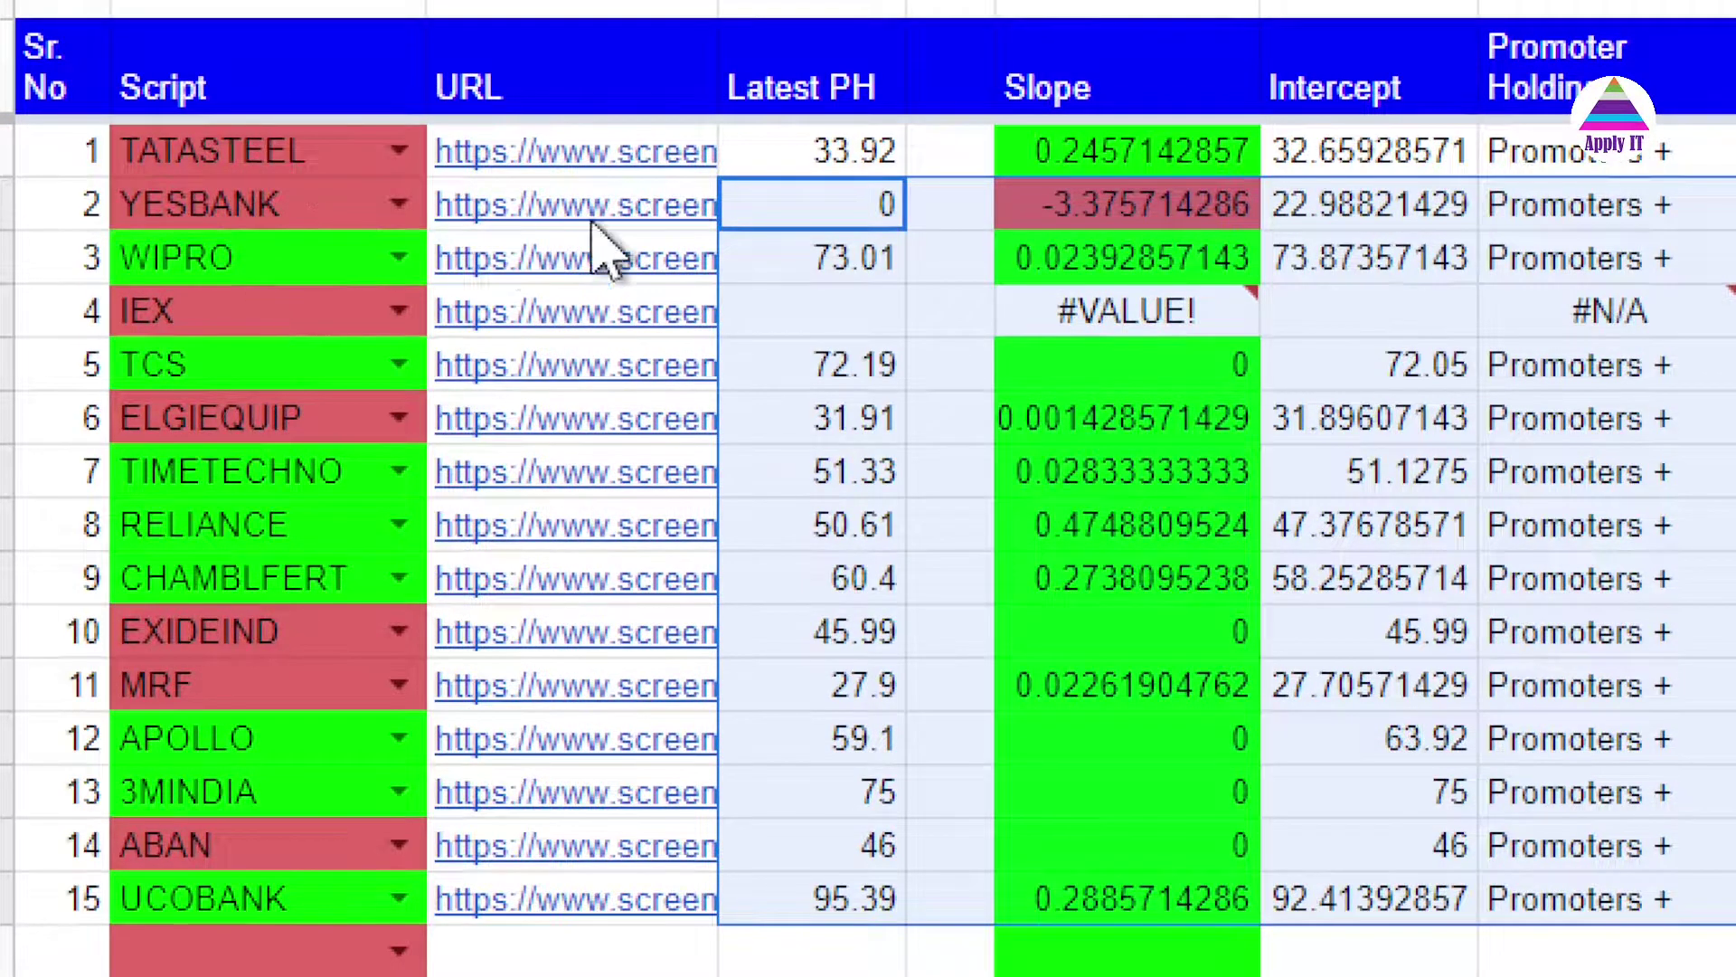
- Compare the Latest PH cells of TATASTEEL, YESBANK, IEX and ELGIEQUIP with the colours of their Script cells
{"action": "left_click", "coordinate": [842, 165]}
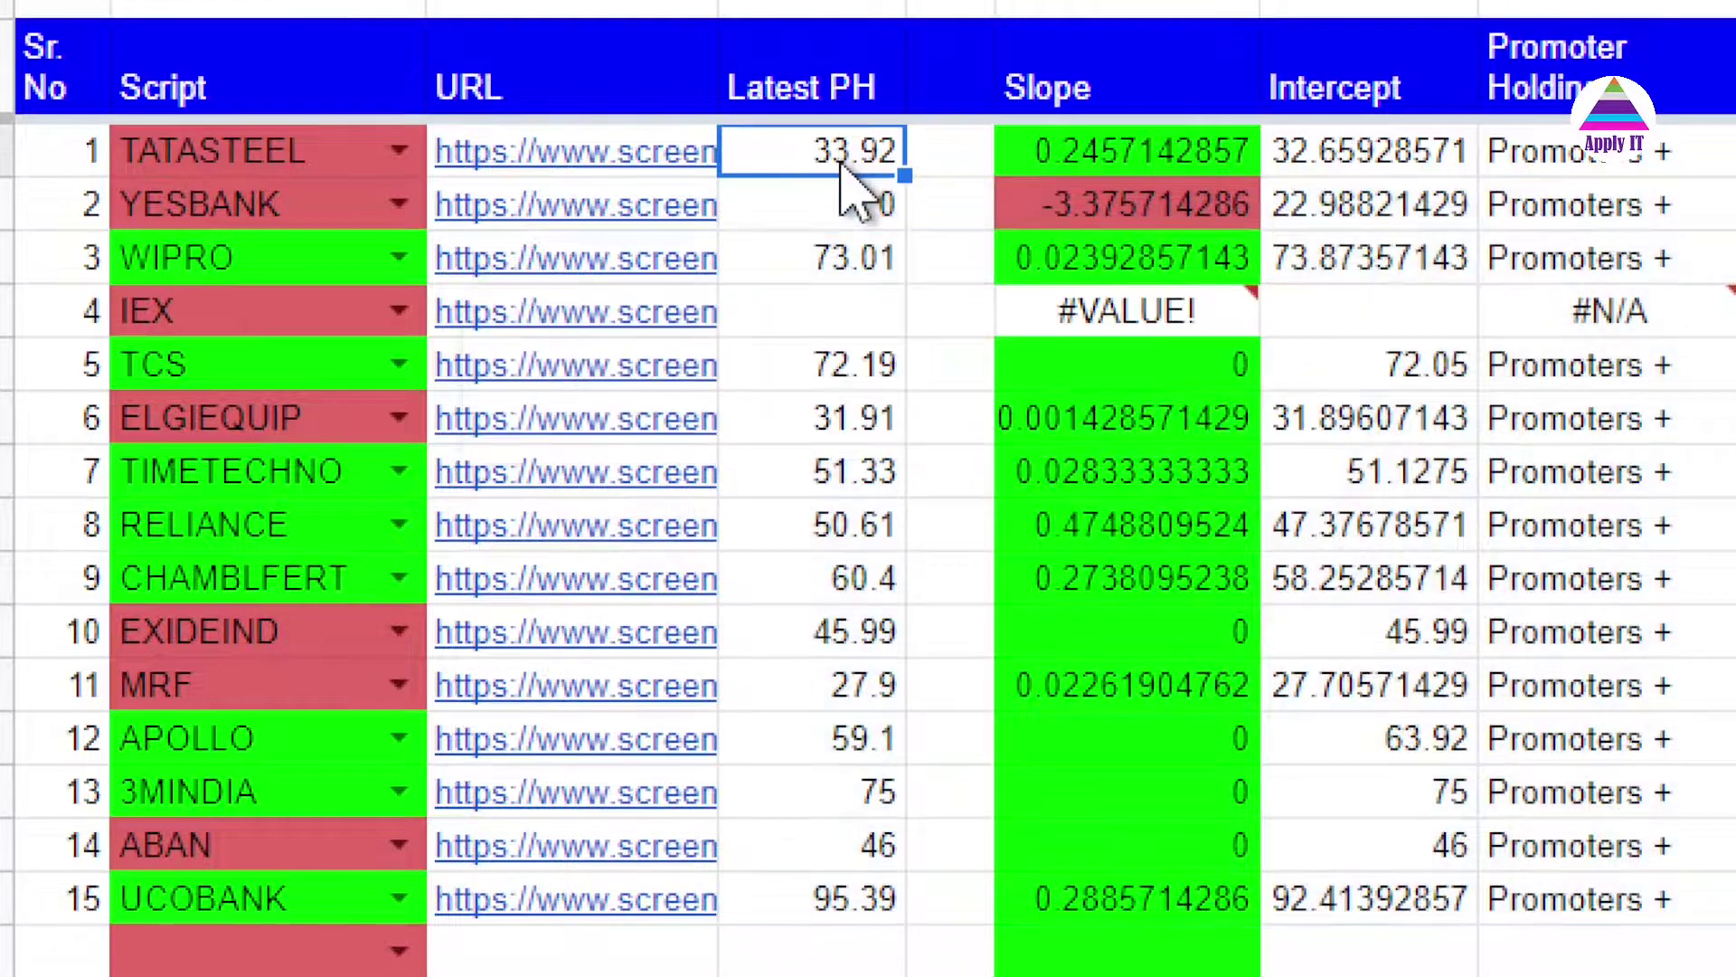
{"action": "left_click", "coordinate": [848, 220]}
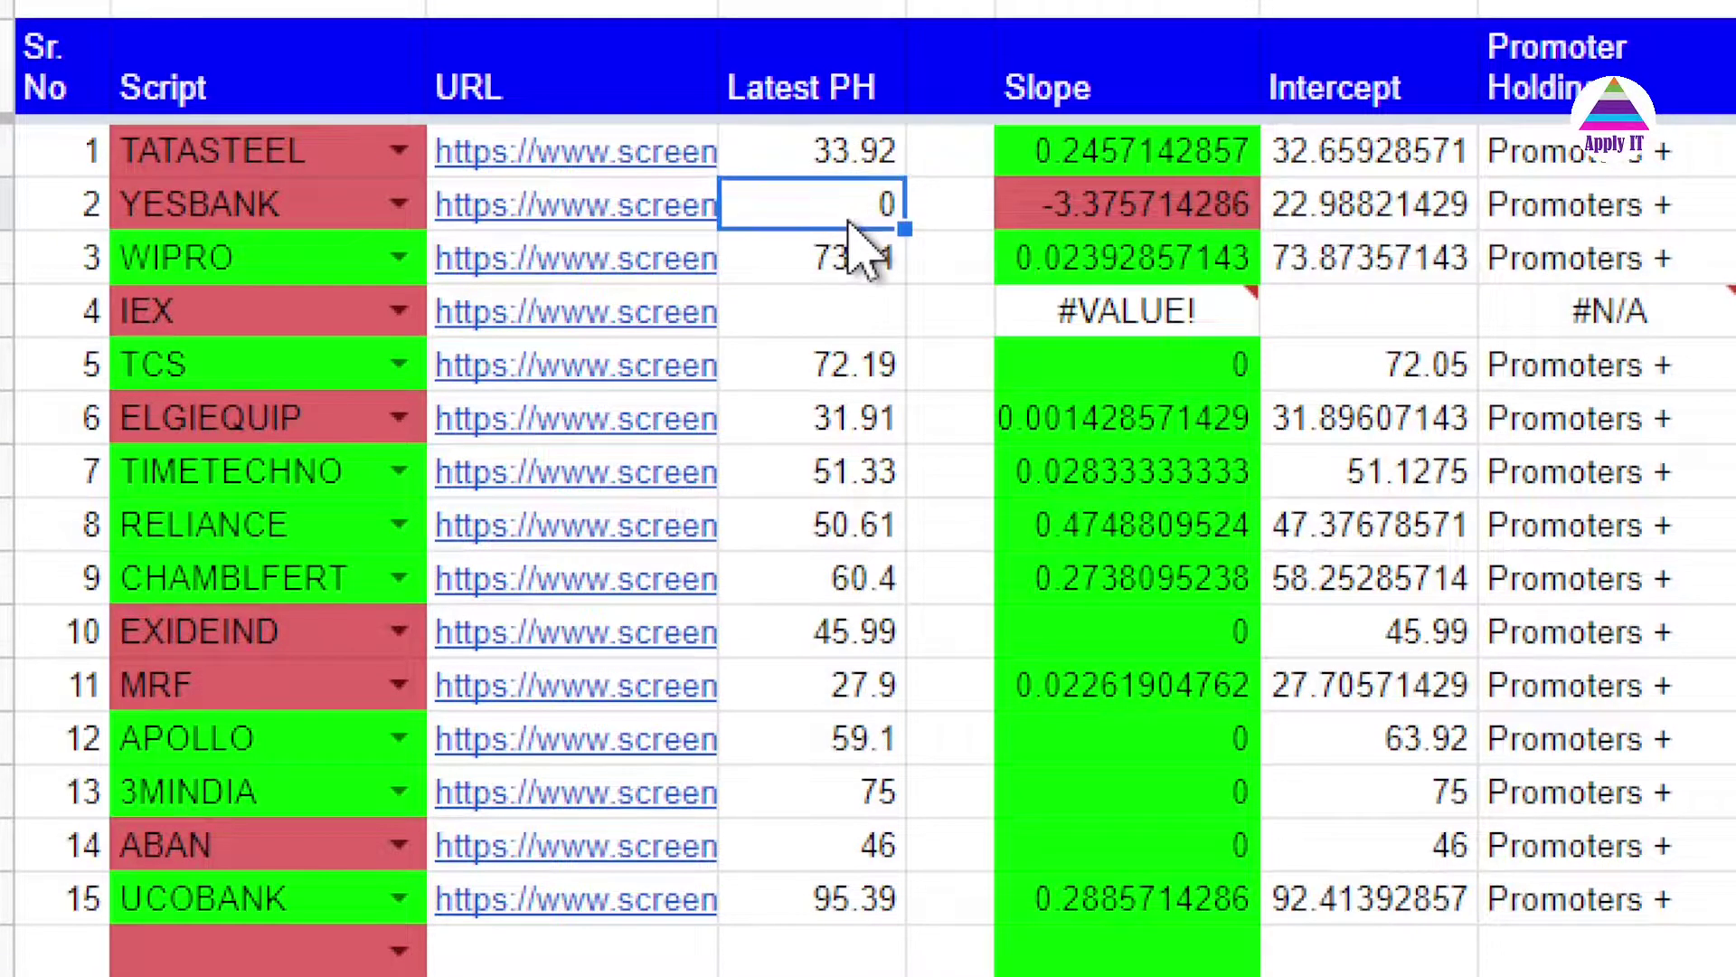
{"action": "left_click", "coordinate": [849, 312]}
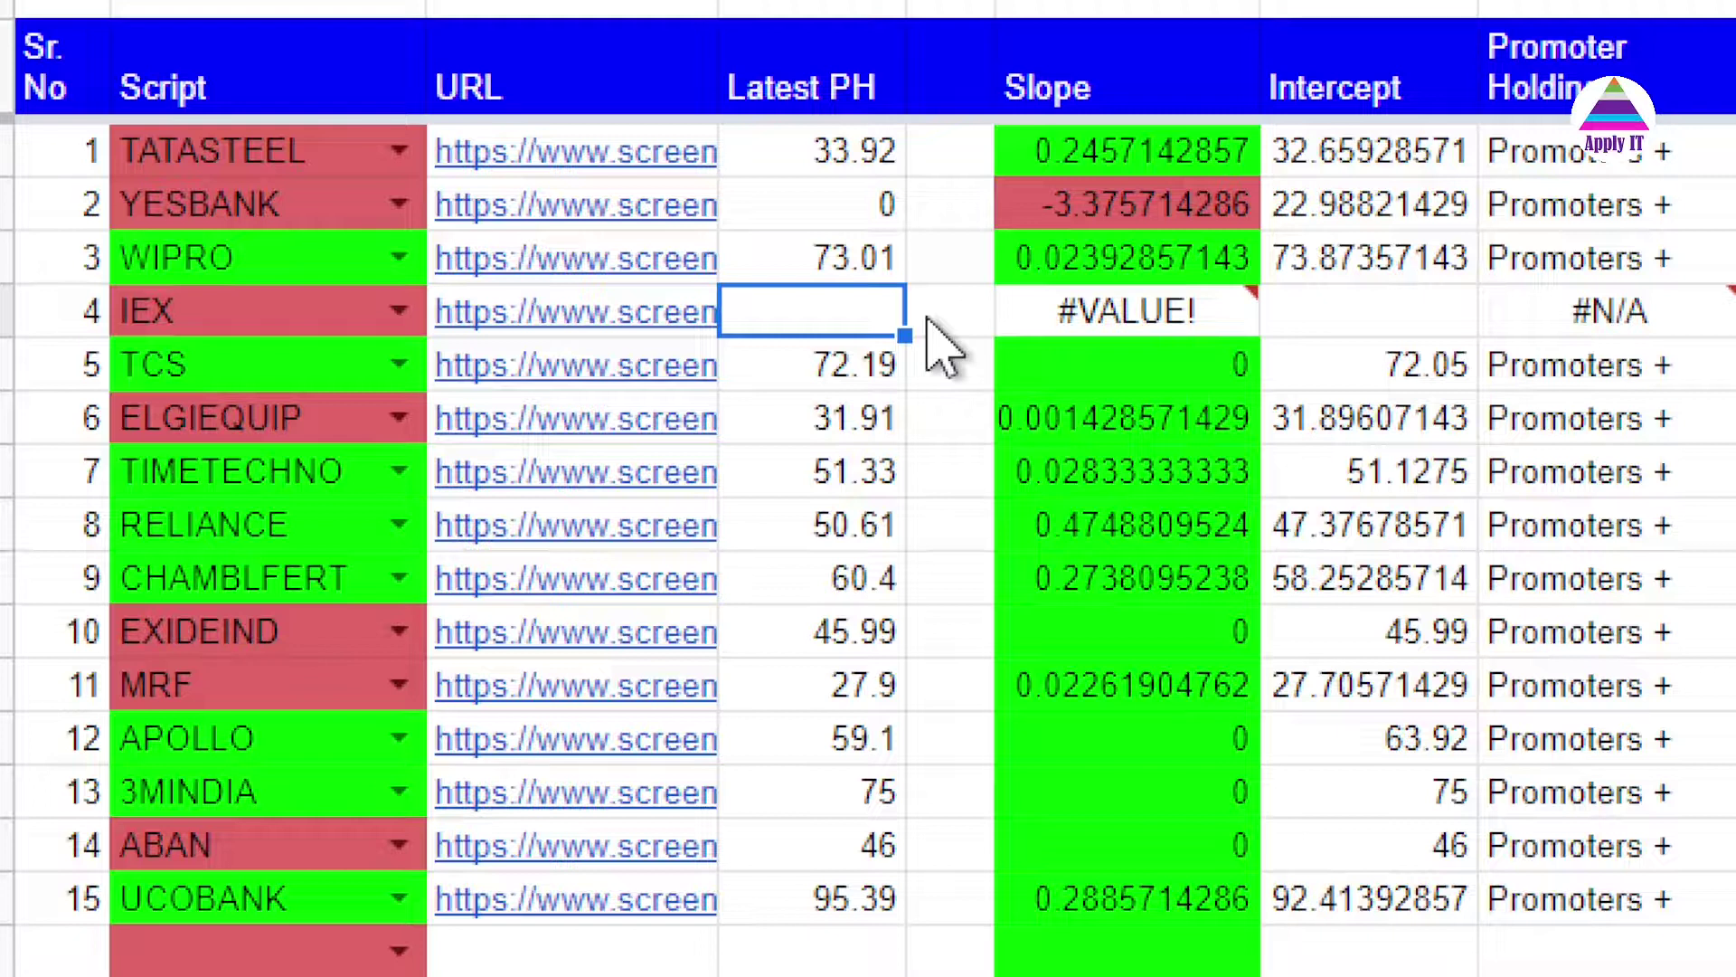
{"action": "left_click", "coordinate": [811, 430]}
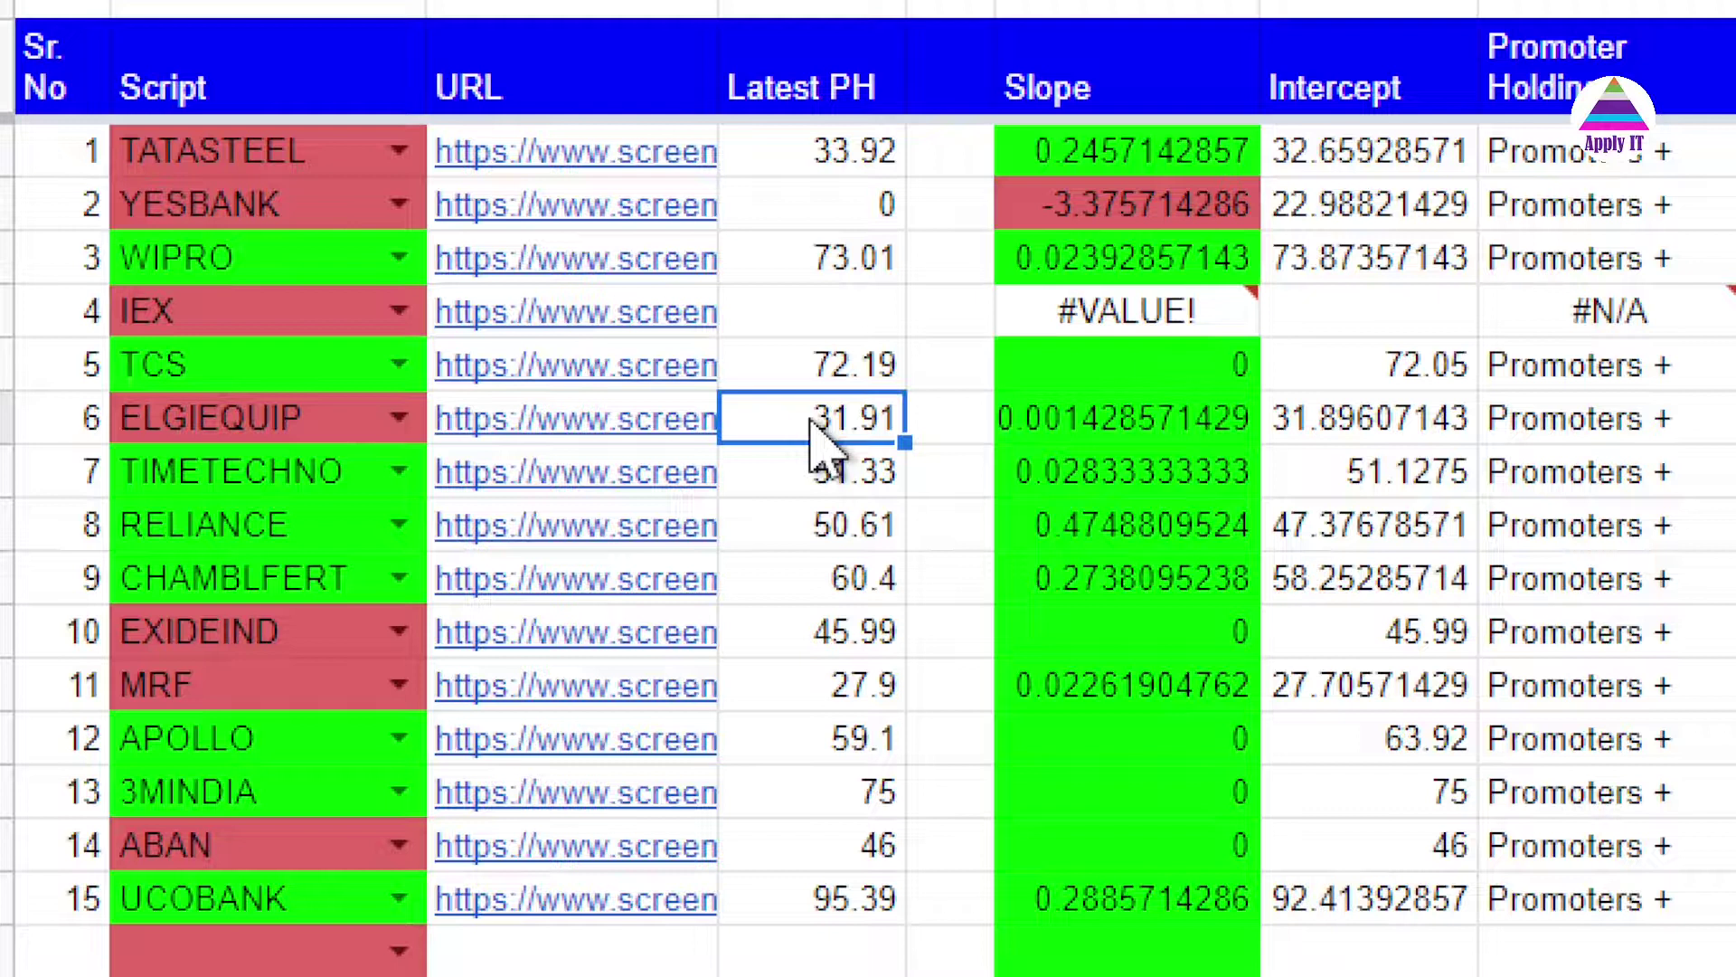
- Check the Latest PH cells of EXIDEIND, MRF and ABAN against the colours of their Script cells
{"action": "left_click", "coordinate": [843, 635]}
{"action": "left_click", "coordinate": [868, 700]}
{"action": "left_click", "coordinate": [871, 839]}
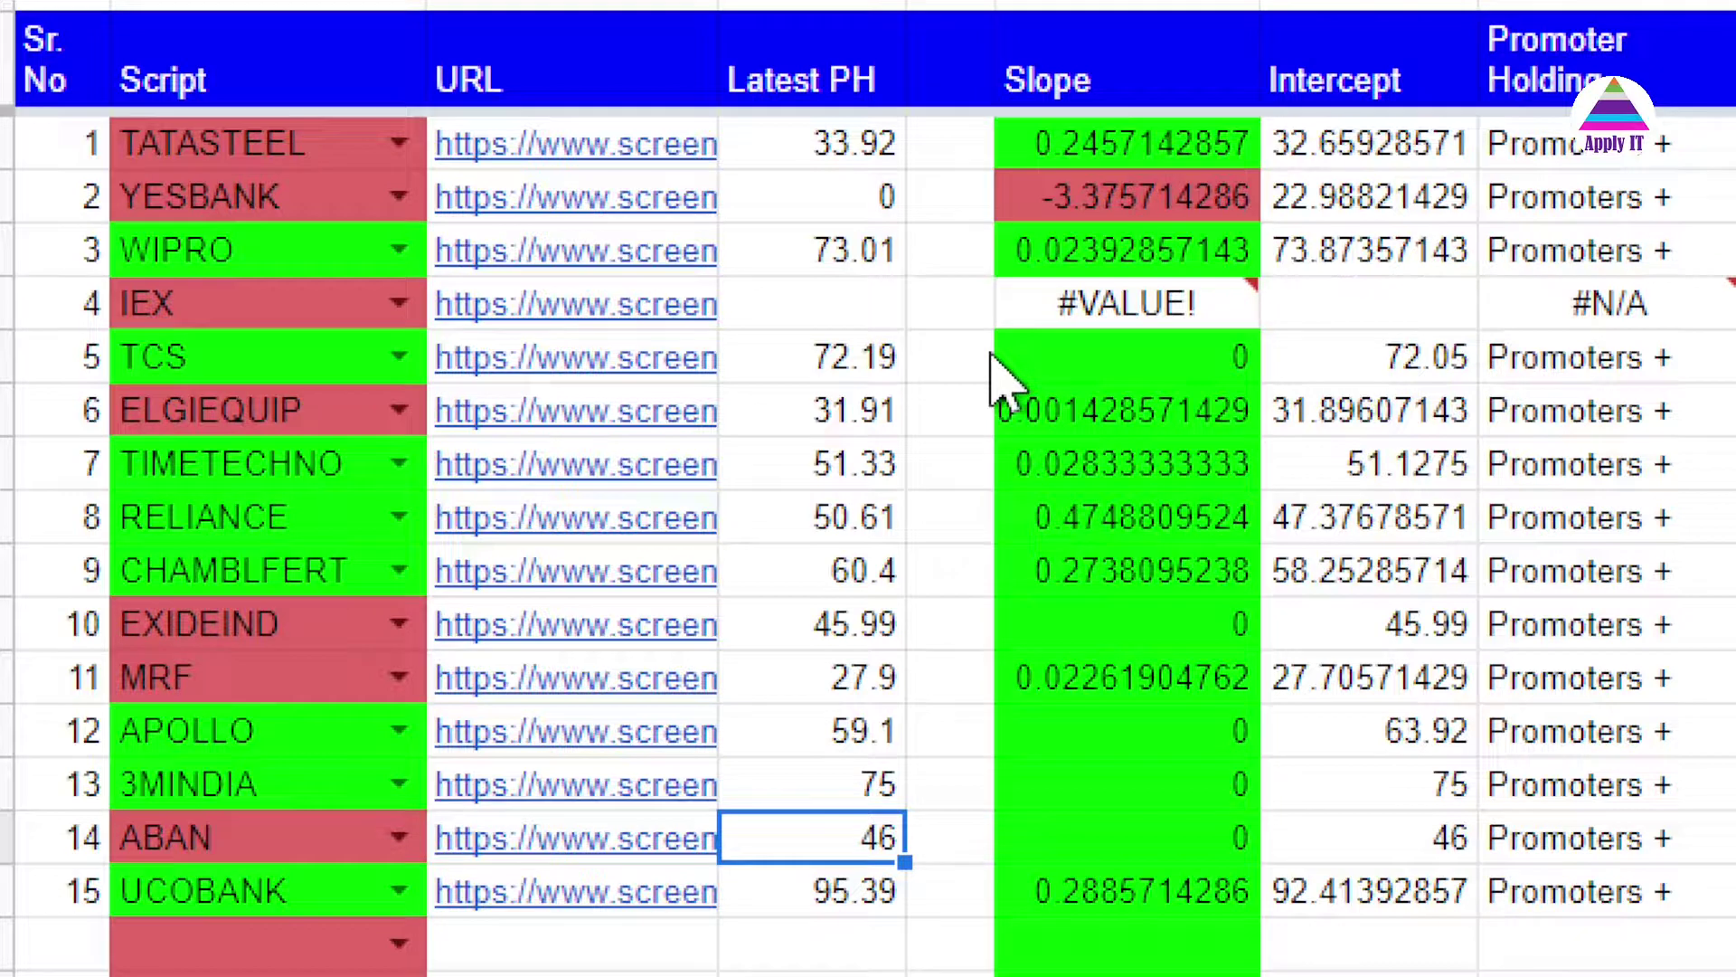
- Examine YESBANK's Slope cell and trace its imported promoter holding figures across row 5 from the first to the latest period
{"action": "left_click", "coordinate": [1117, 217]}
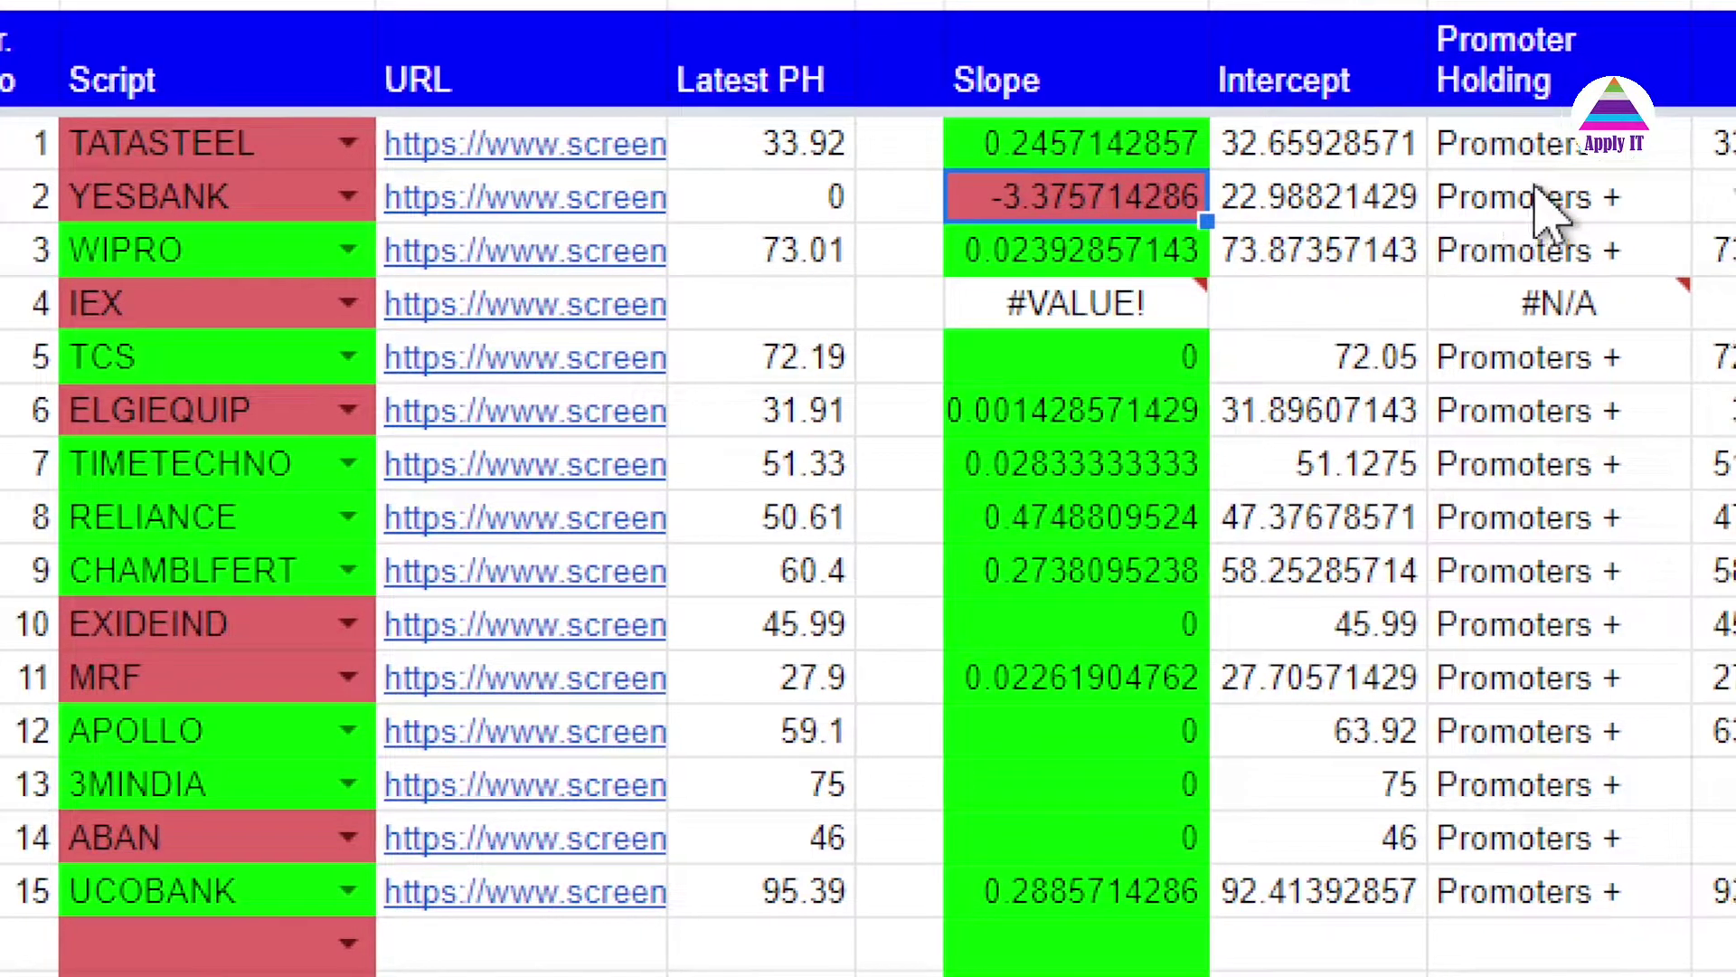
{"action": "scroll", "coordinate": [1551, 206], "scroll_direction": "right", "scroll_amount": 10}
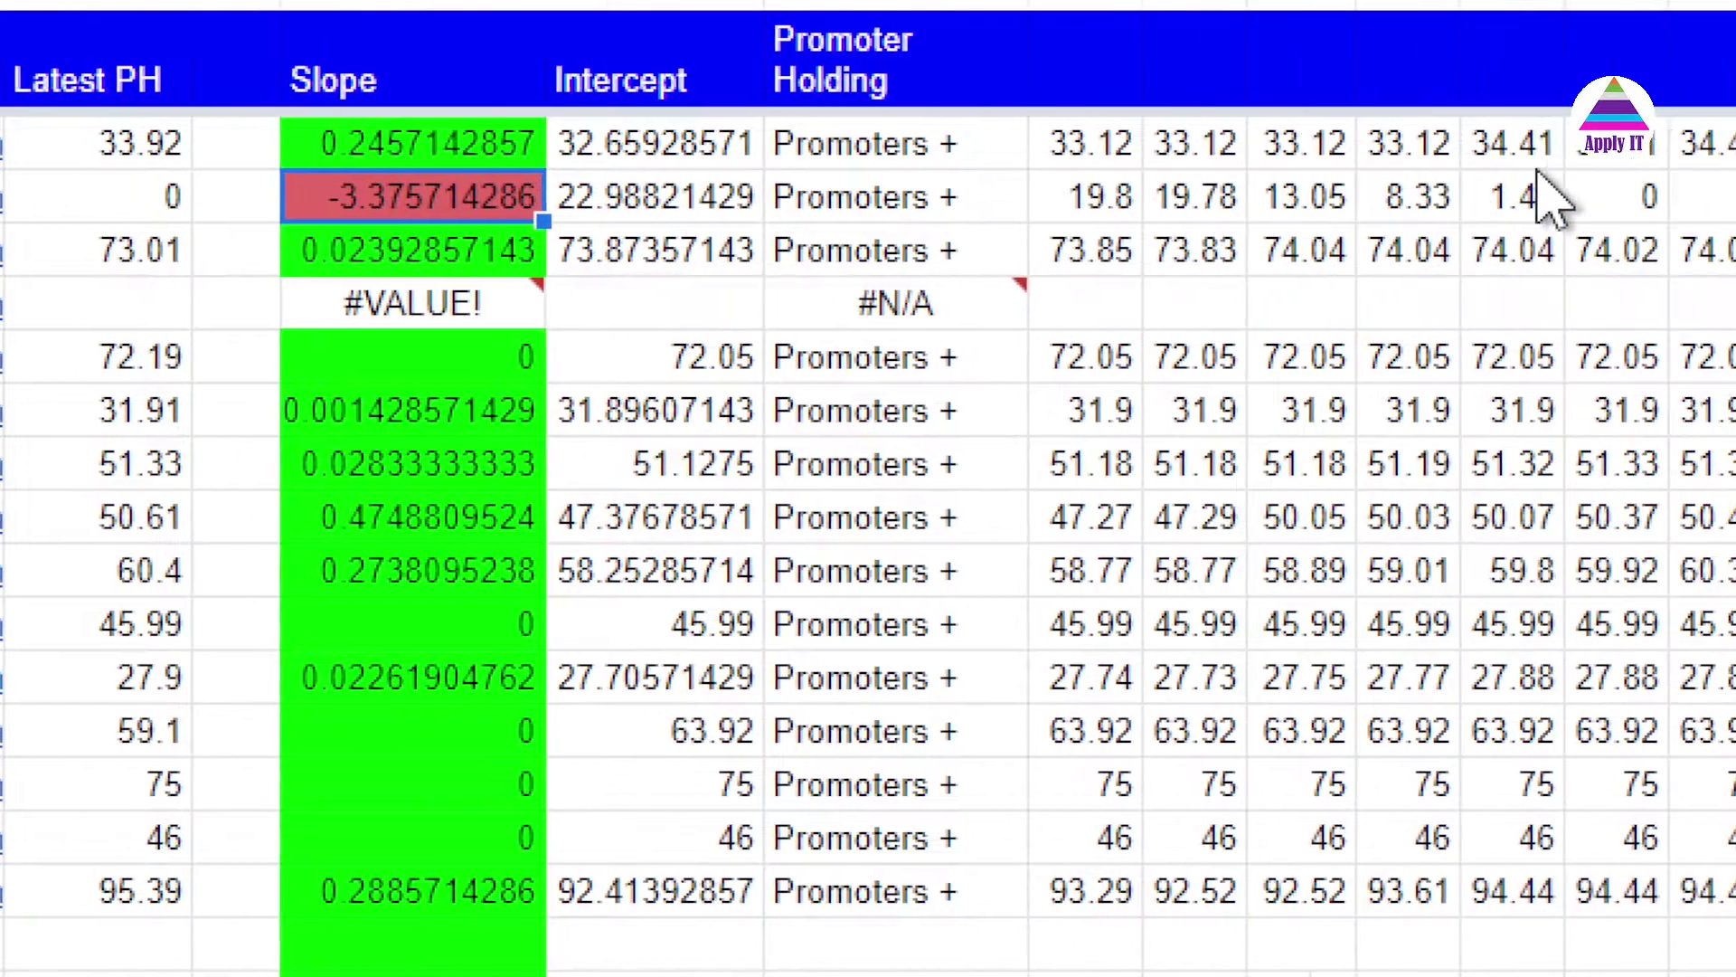
{"action": "scroll", "coordinate": [1551, 206], "scroll_direction": "right", "scroll_amount": 9}
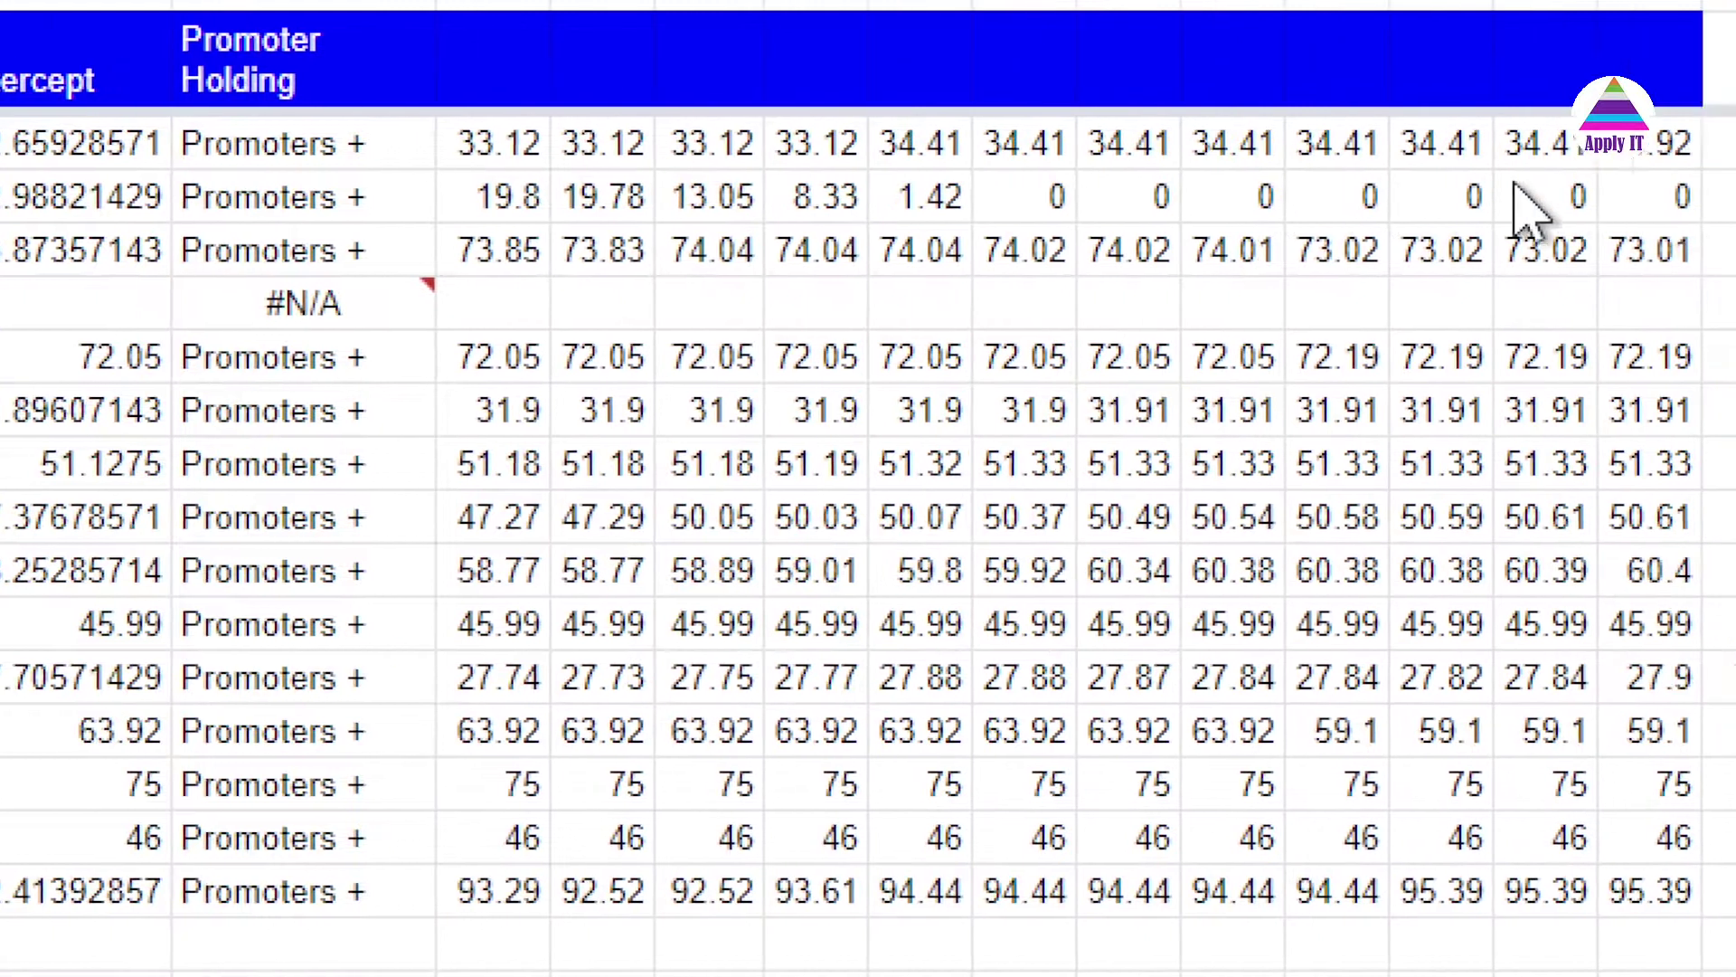
{"action": "scroll", "coordinate": [1528, 212], "scroll_direction": "right", "scroll_amount": 2}
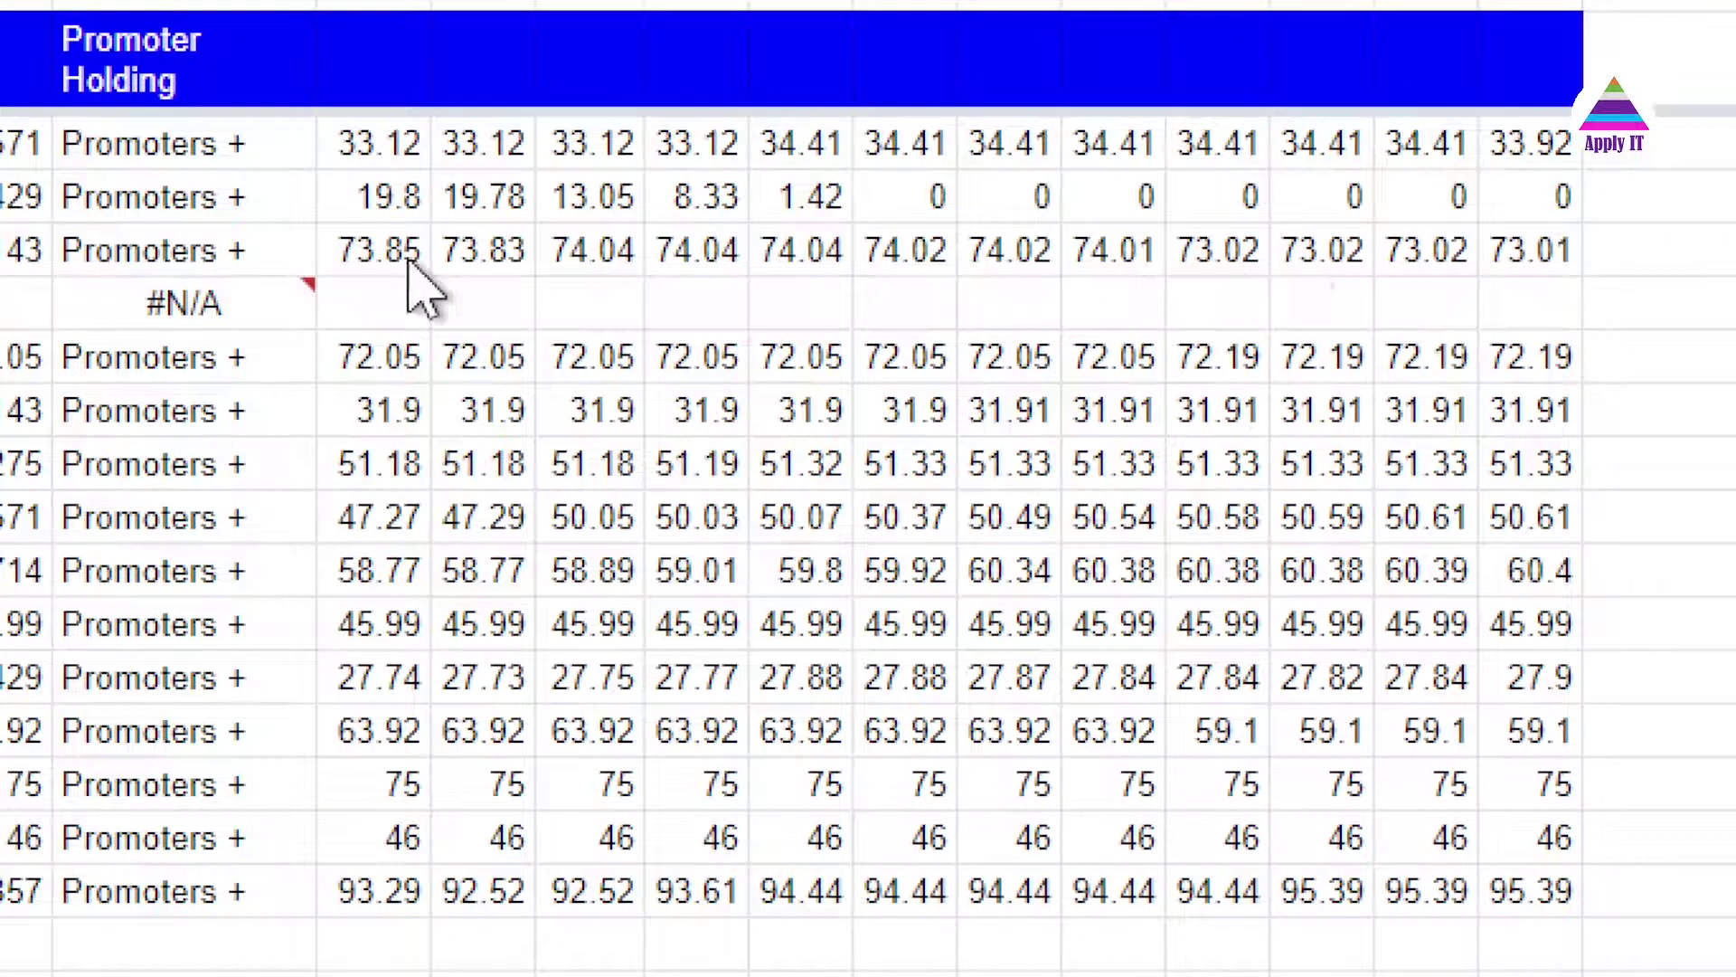
{"action": "left_click", "coordinate": [378, 217]}
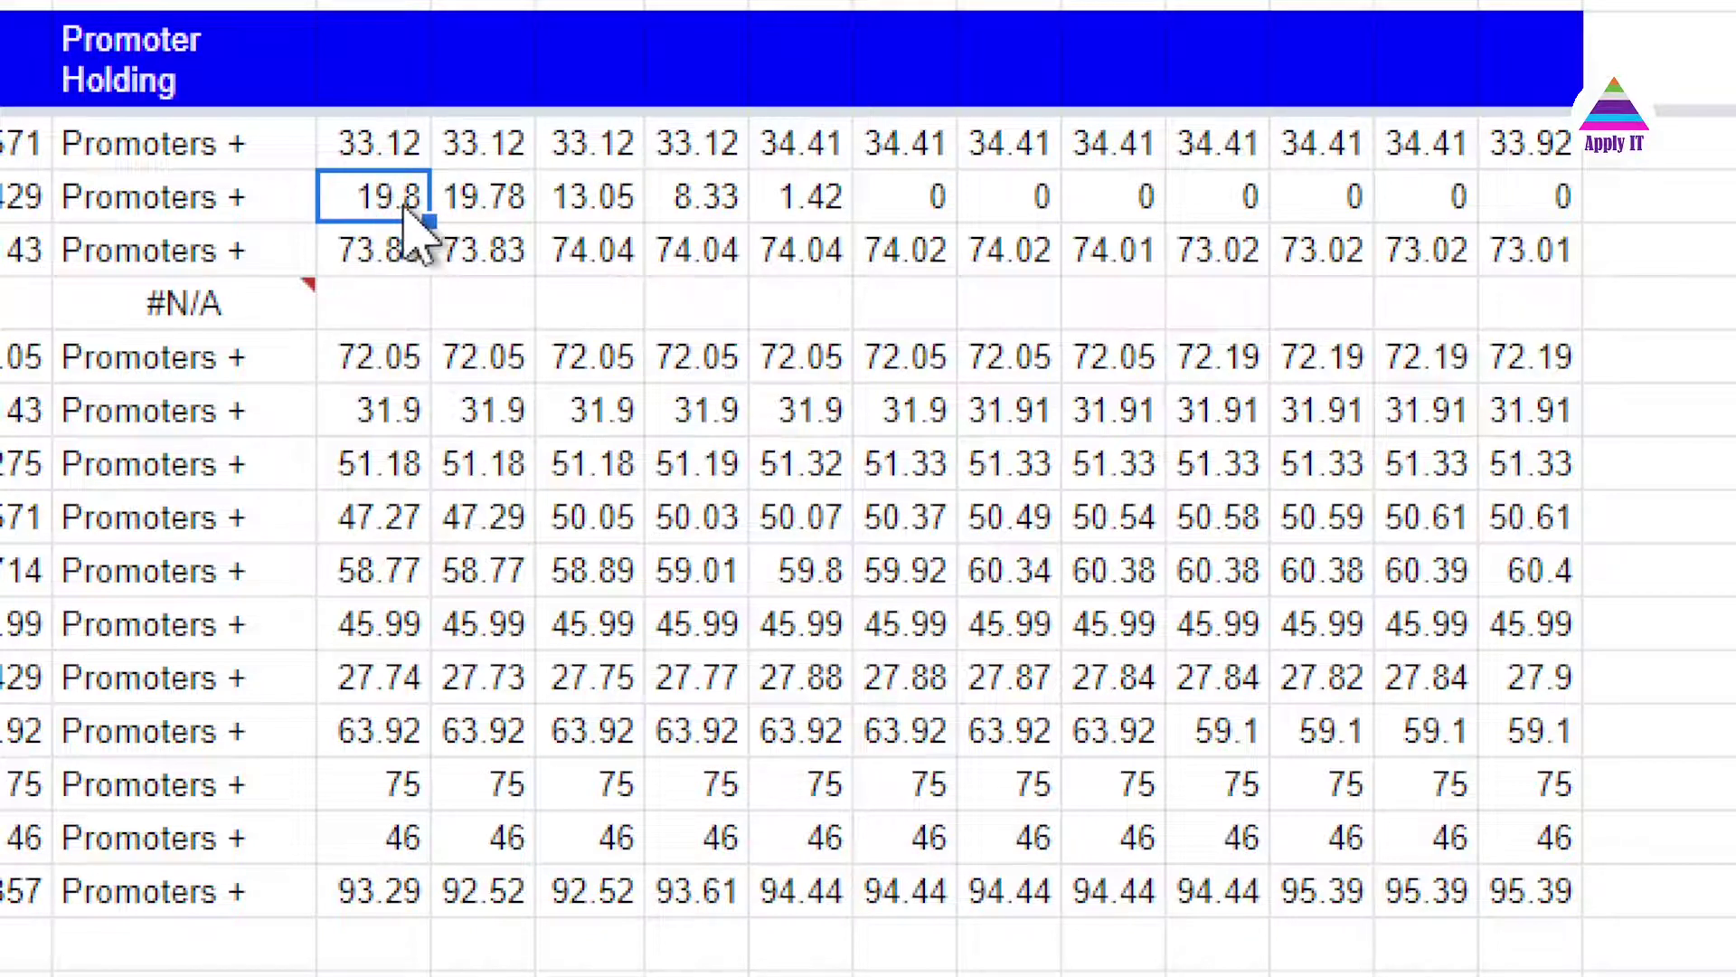
{"action": "key", "text": "Right"}
{"action": "key", "text": "Right"}
{"action": "key", "text": "Right"}
{"action": "key", "text": "Right"}
{"action": "key", "text": "Right"}
{"action": "key", "text": "Right"}
{"action": "key", "text": "Right"}
{"action": "key", "text": "Right"}
{"action": "key", "text": "Right"}
{"action": "key", "text": "Right"}
{"action": "key", "text": "Right"}
{"action": "key", "text": "Left"}
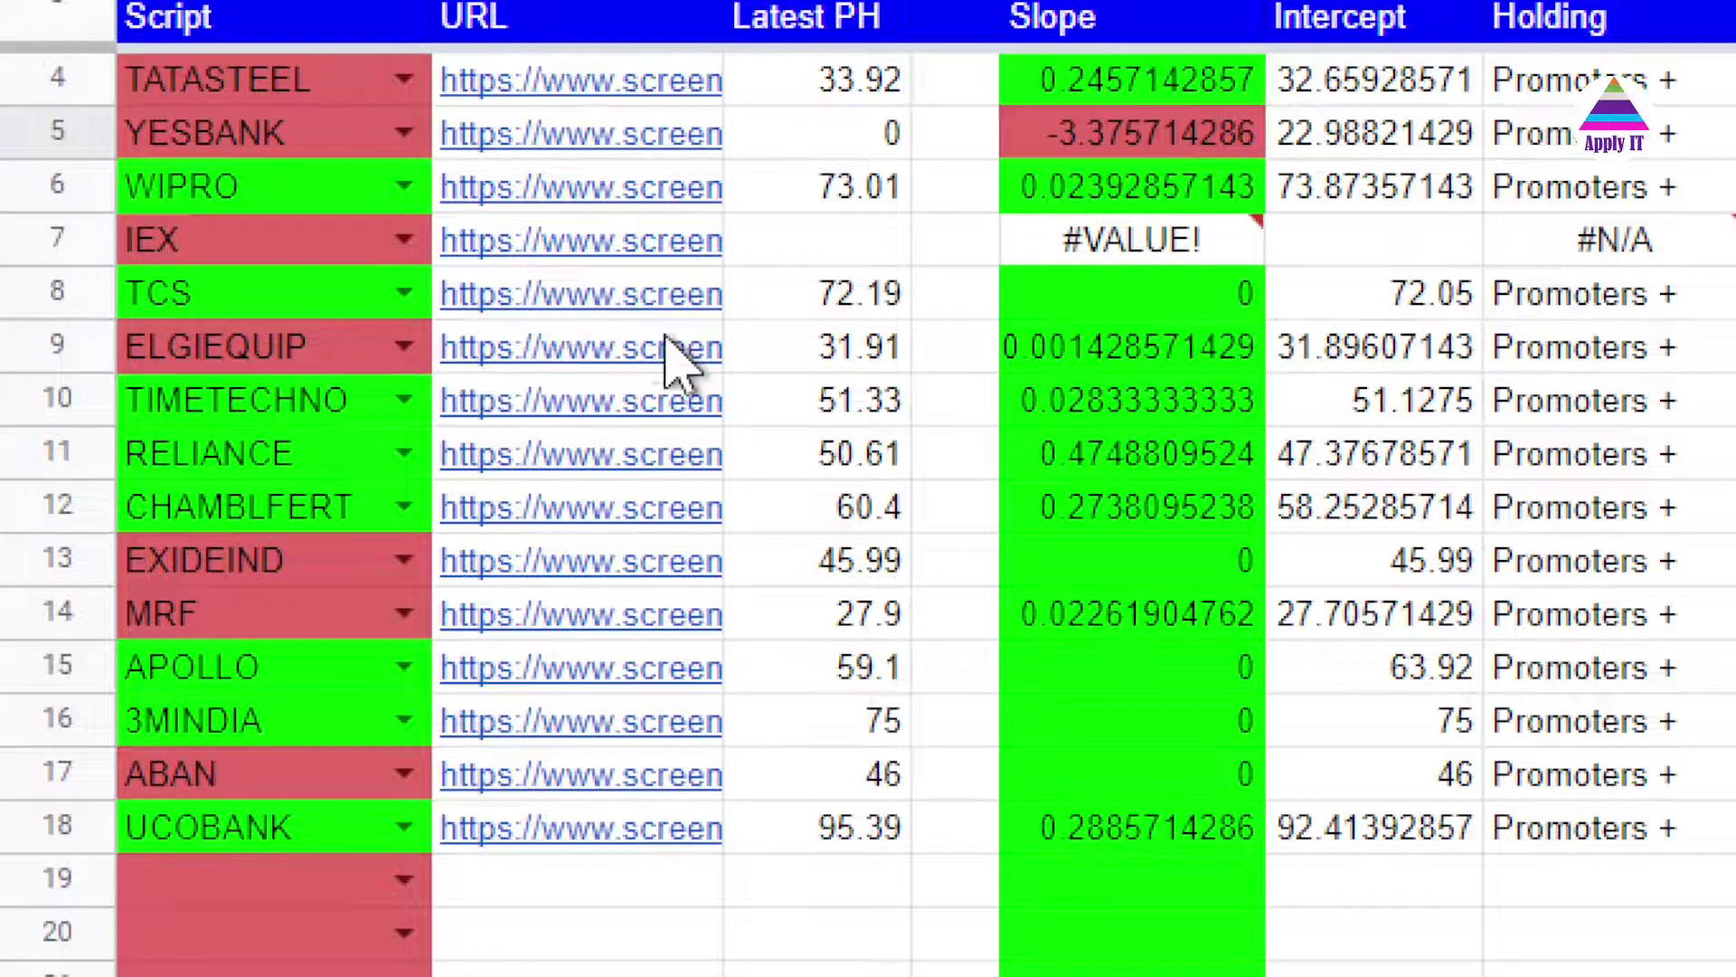
- Review the Slope cells from ELGIEQUIP down to MRF alongside the colours of their Script cells
{"action": "left_click", "coordinate": [1065, 371]}
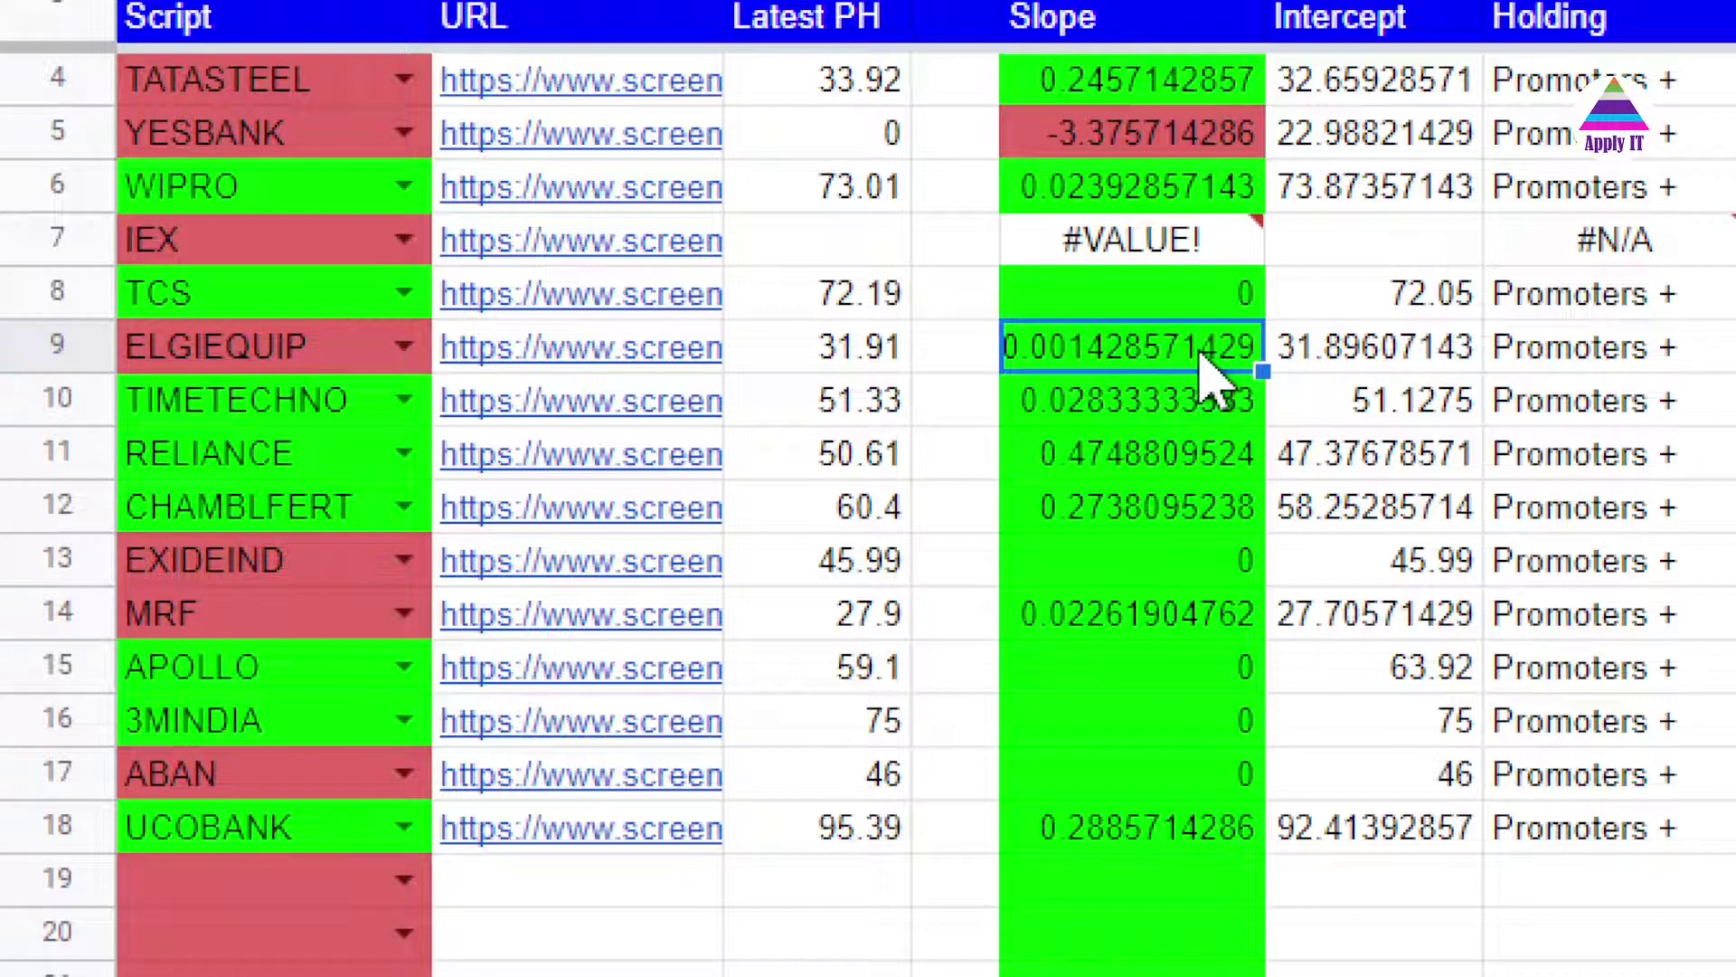
{"action": "key", "text": "Down"}
{"action": "key", "text": "Down"}
{"action": "key", "text": "Down"}
{"action": "key", "text": "Down"}
{"action": "key", "text": "Down"}
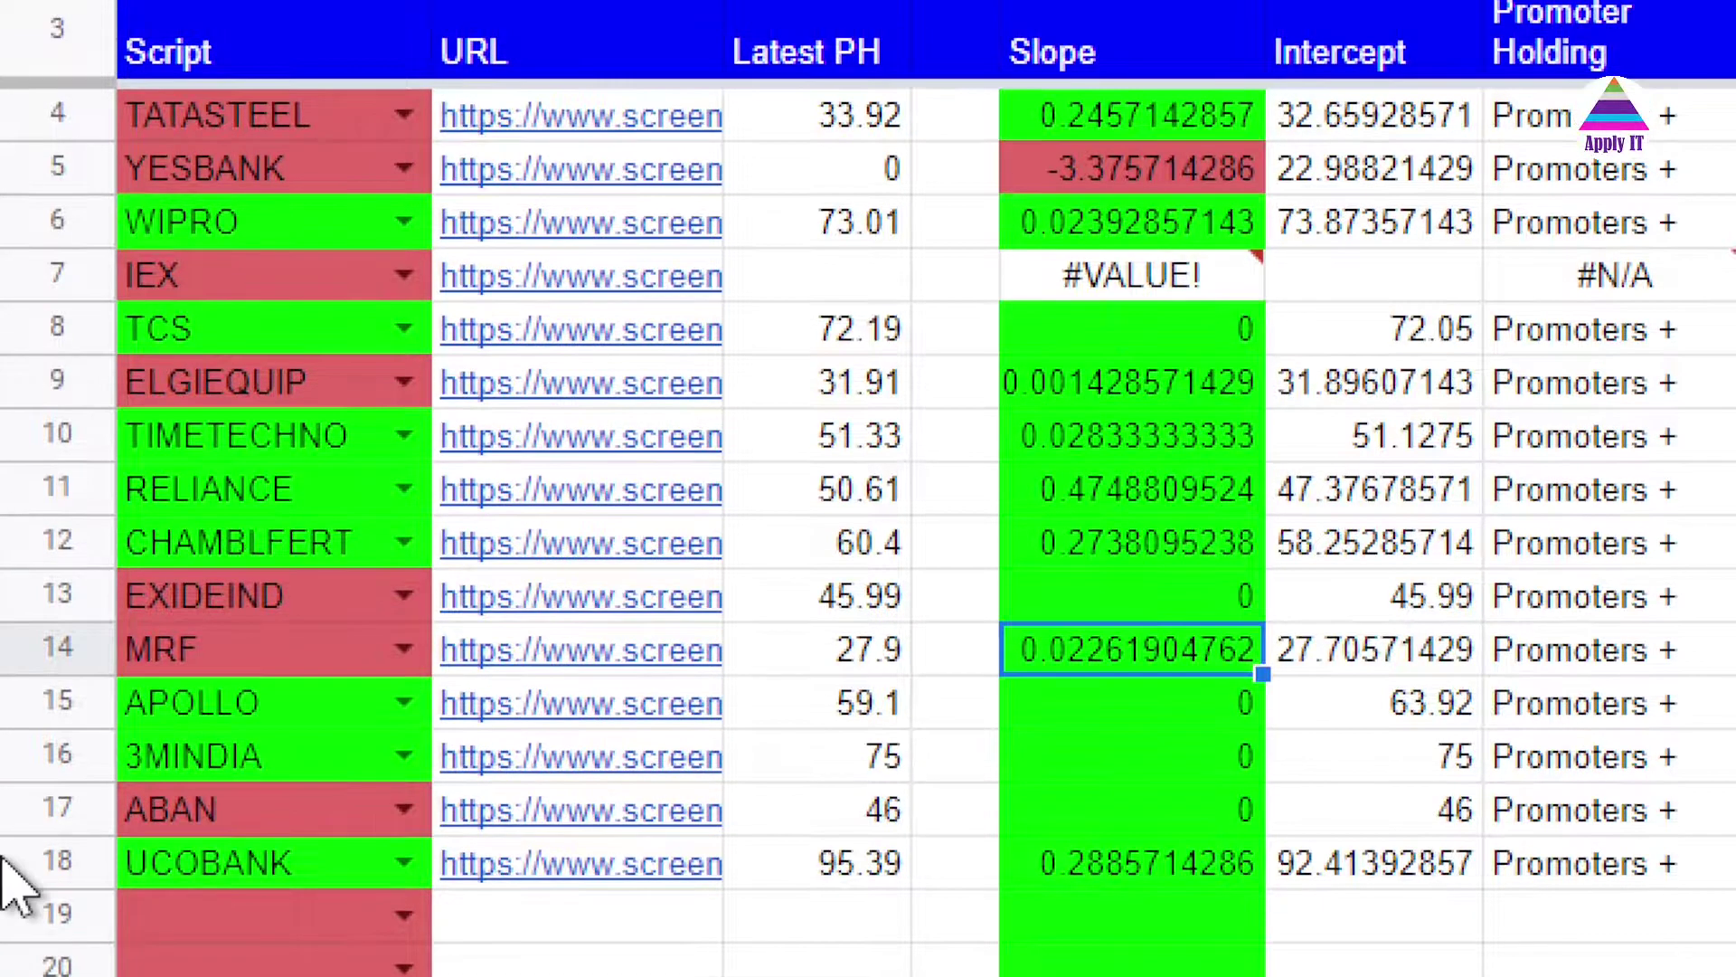